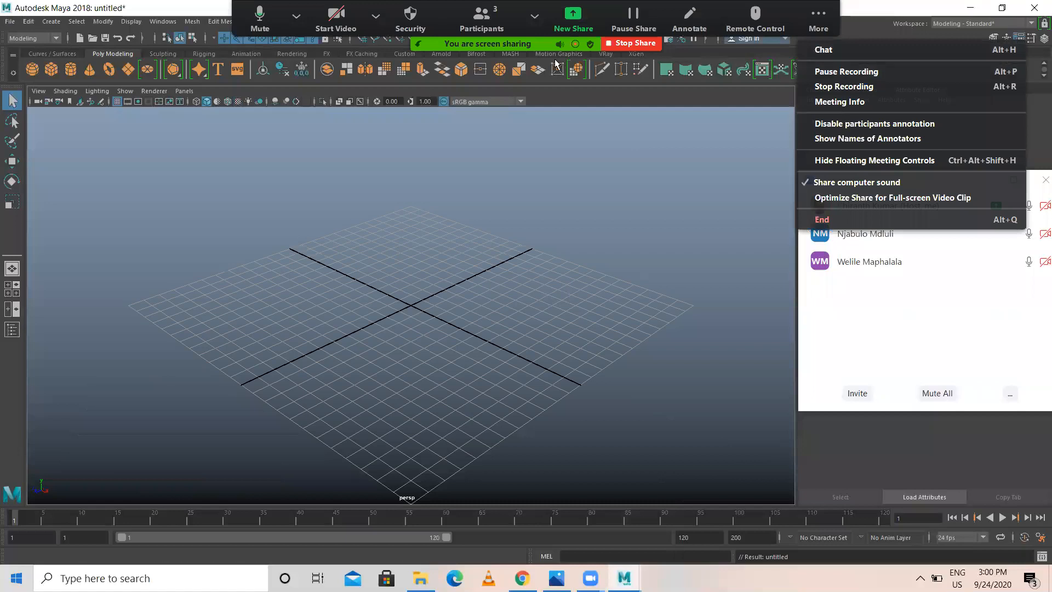
Step: Create a new project named Haunted Exterior in the D:/RSTP/Maya location
alt+drag(376, 256, 345, 239)
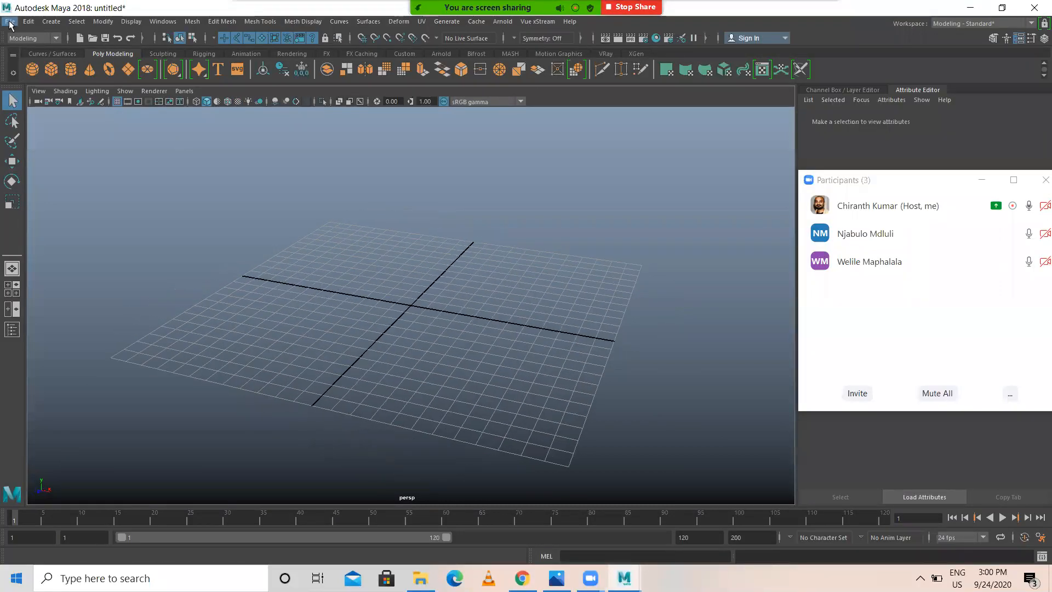
click(10, 23)
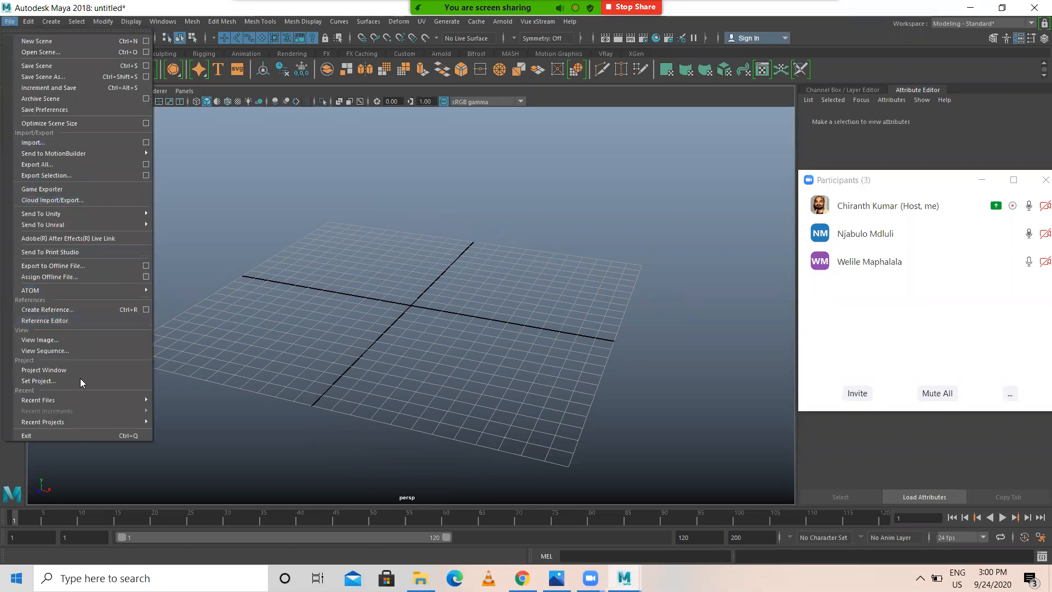
click(66, 370)
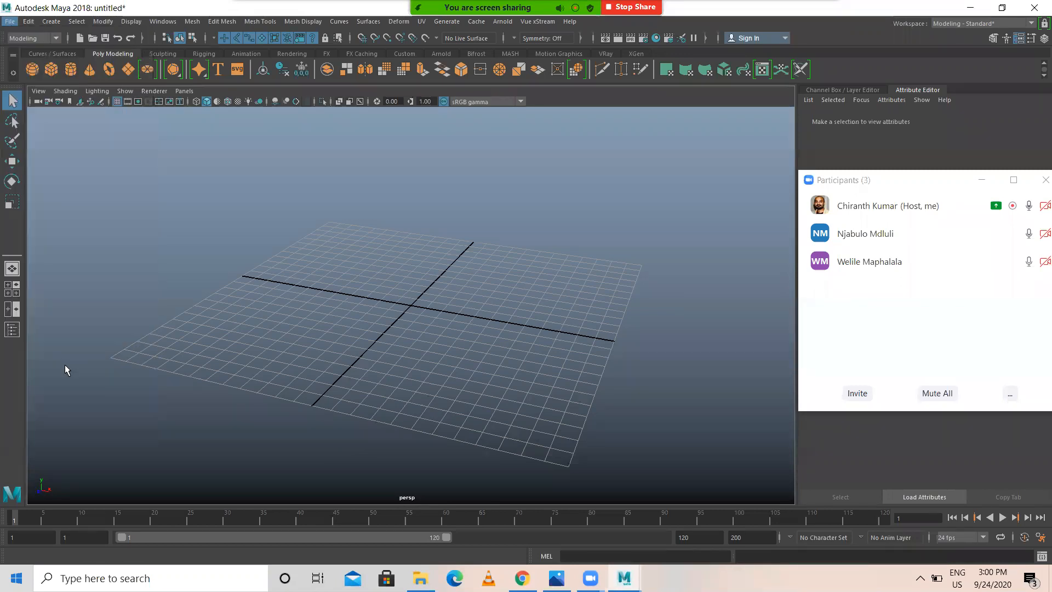
click(649, 131)
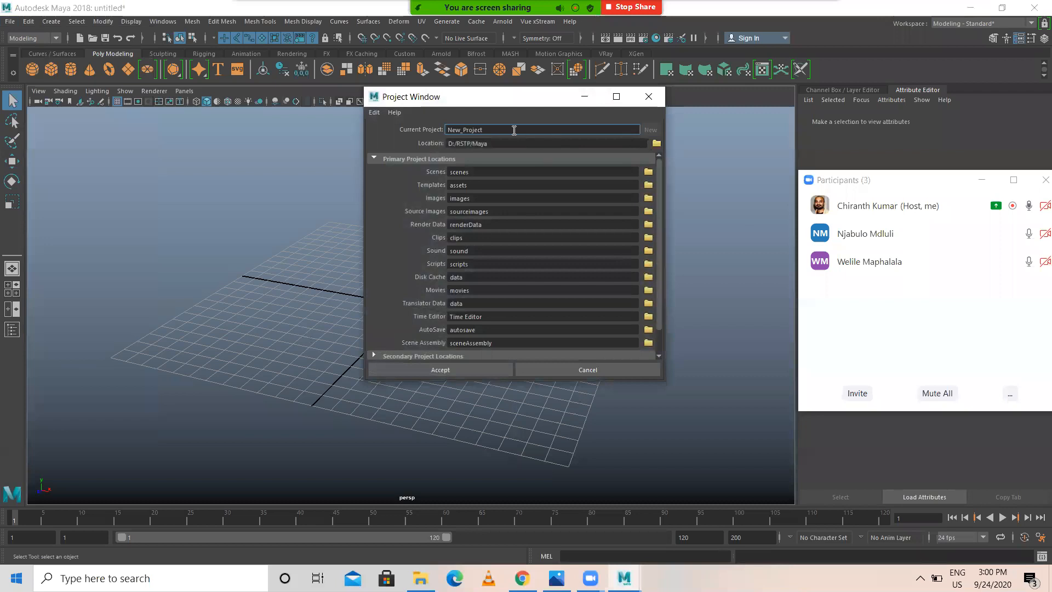
text(Haunted H)
key(BackSpace)
key(BackSpace)
key(BackSpace)
key(BackSpace)
key(BackSpace)
text(Exterior)
click(440, 370)
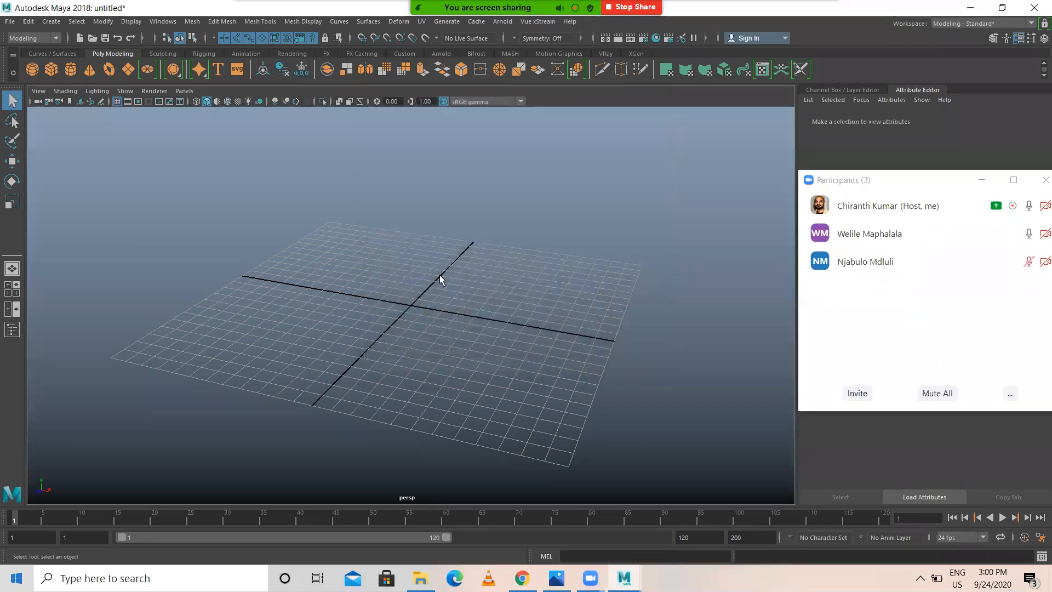
Step: Draw a polygon plane about 99 by 62 units around the grid centre in the perspective view
key(space)
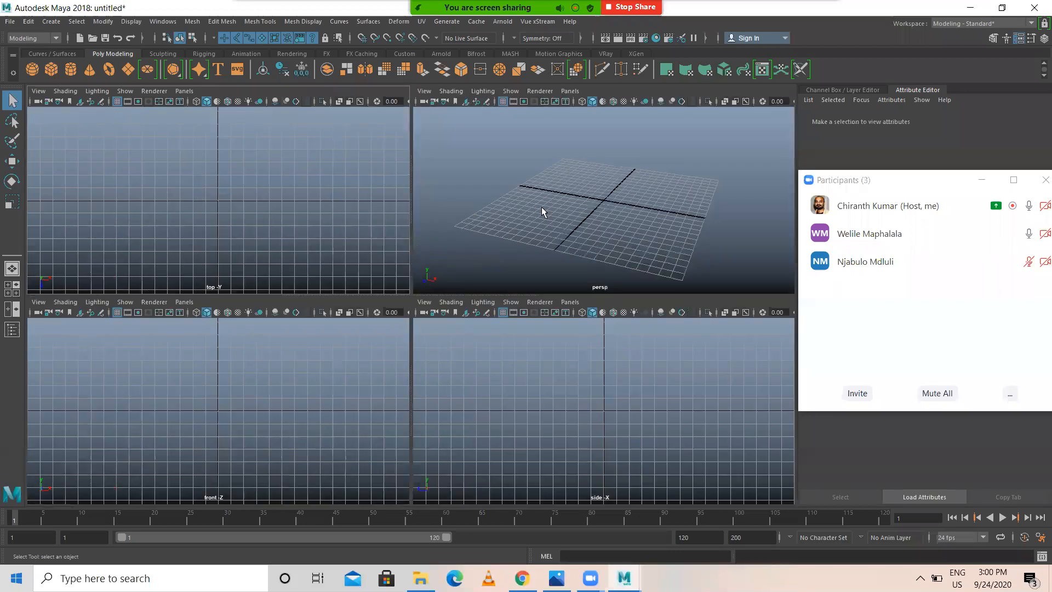
key(space)
alt+drag(513, 263, 451, 296)
alt+right_drag(531, 253, 501, 252)
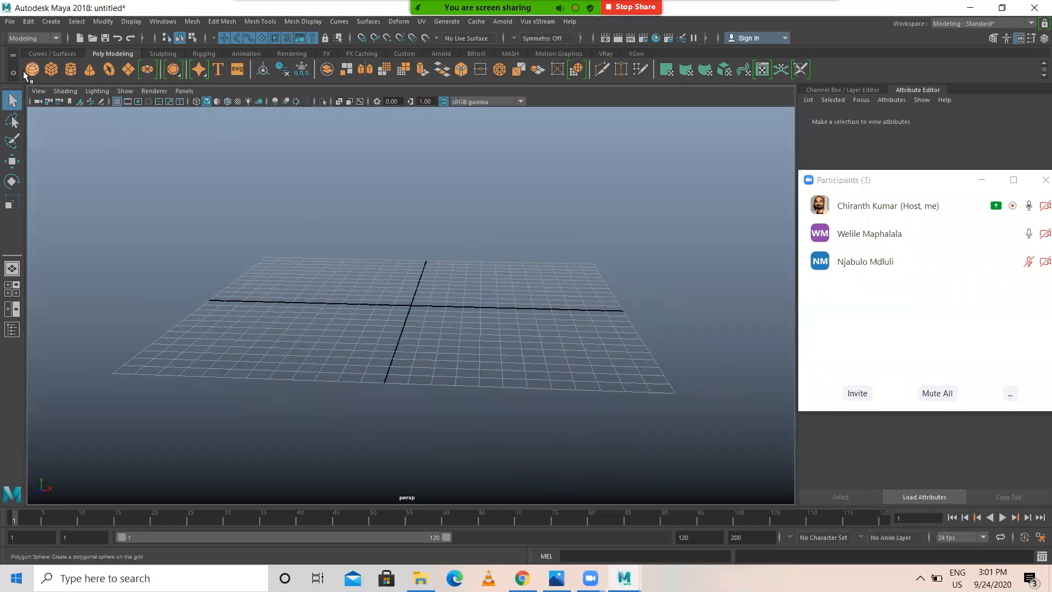
click(128, 72)
scroll(279, 265, down, 8)
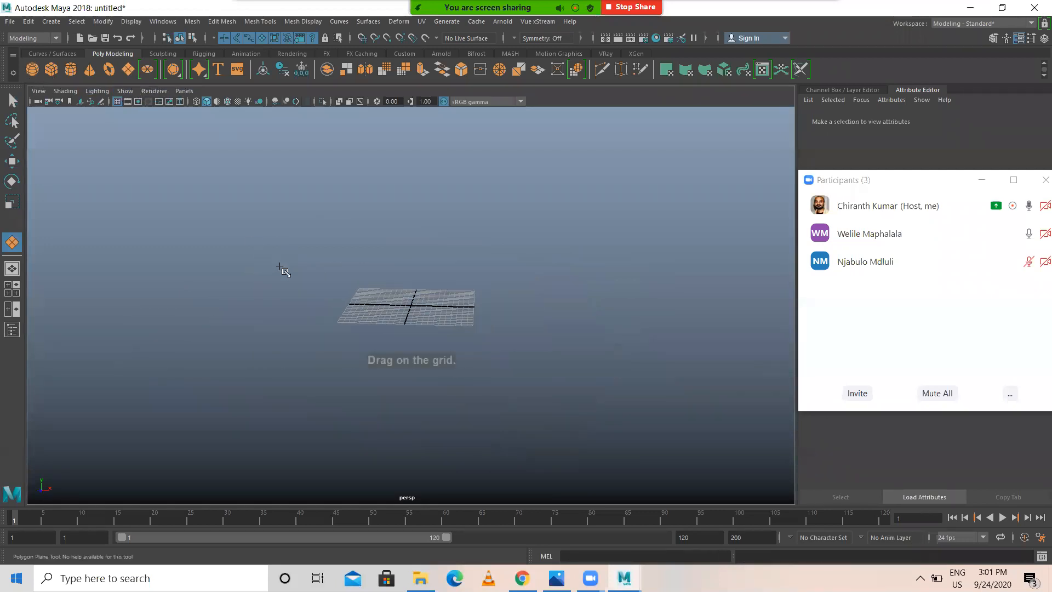
alt+drag(370, 358, 370, 367)
drag(251, 214, 624, 435)
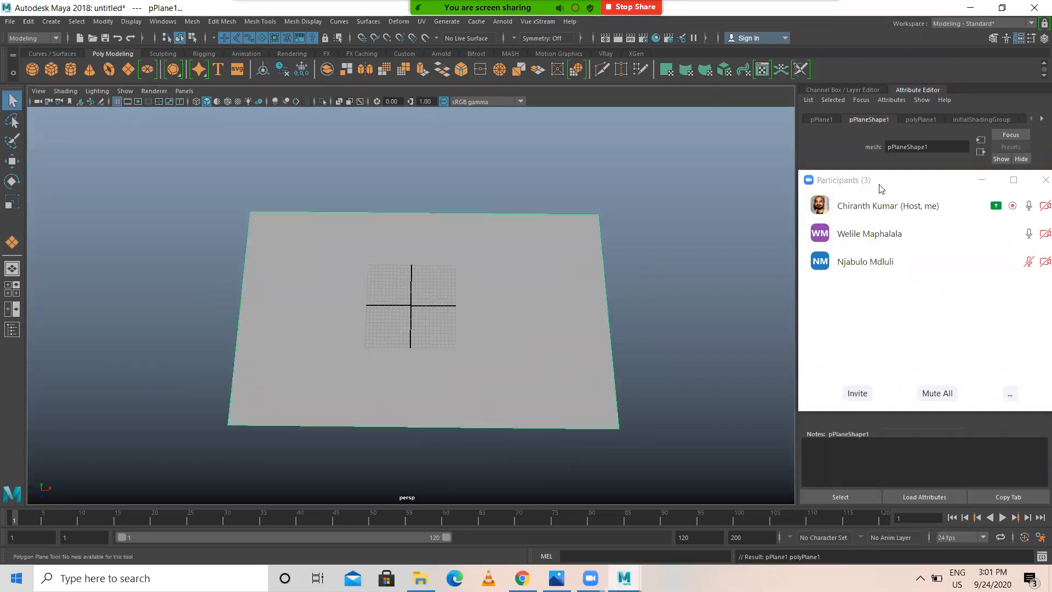
Step: Set the plane's Subdivisions Width and Subdivisions Height to 16 in its channel attributes
drag(881, 187, 790, 408)
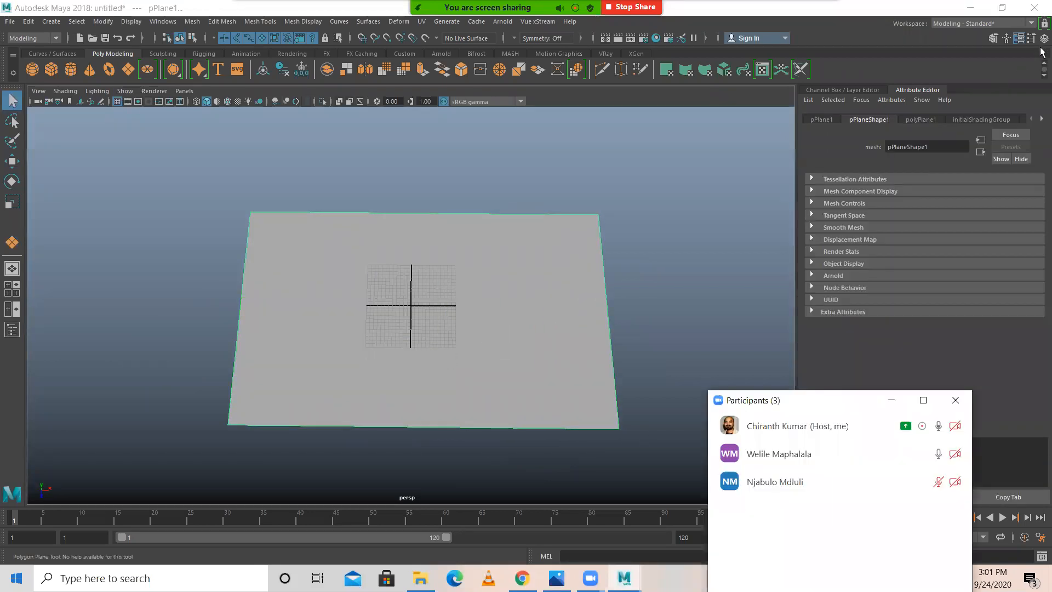
click(1043, 40)
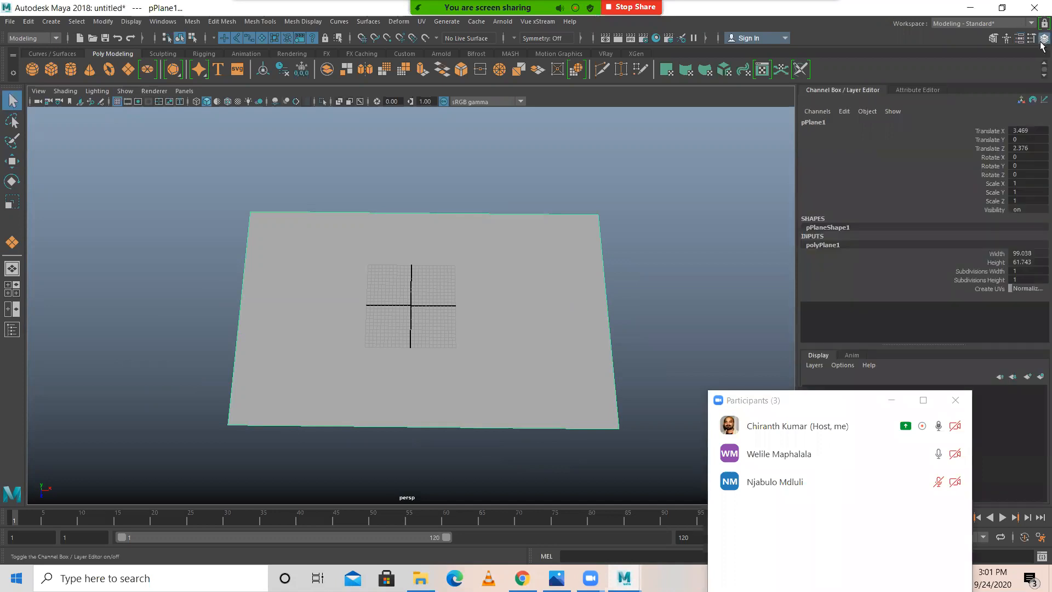
drag(1005, 272, 1000, 281)
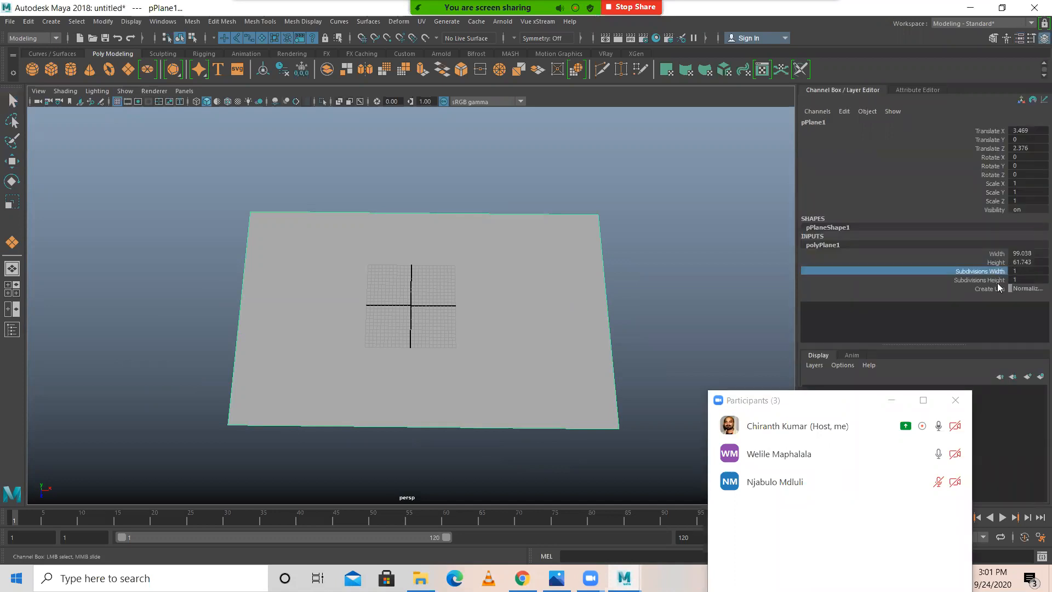
middle_drag(597, 246, 638, 229)
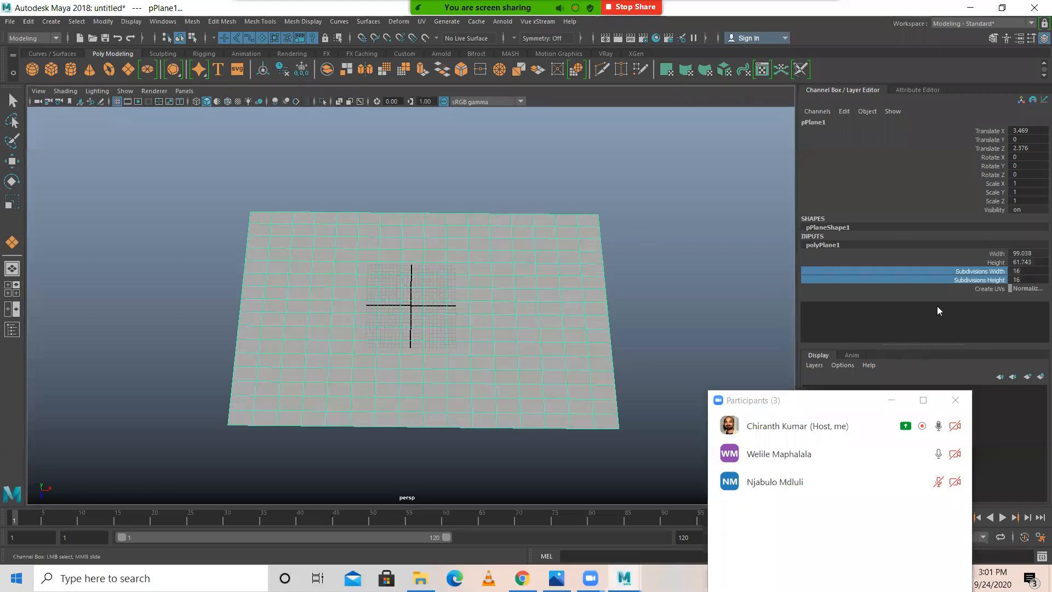
Step: Set the plane's Translate X, Y and Z to 0 and activate the Move tool
drag(1023, 139, 1040, 149)
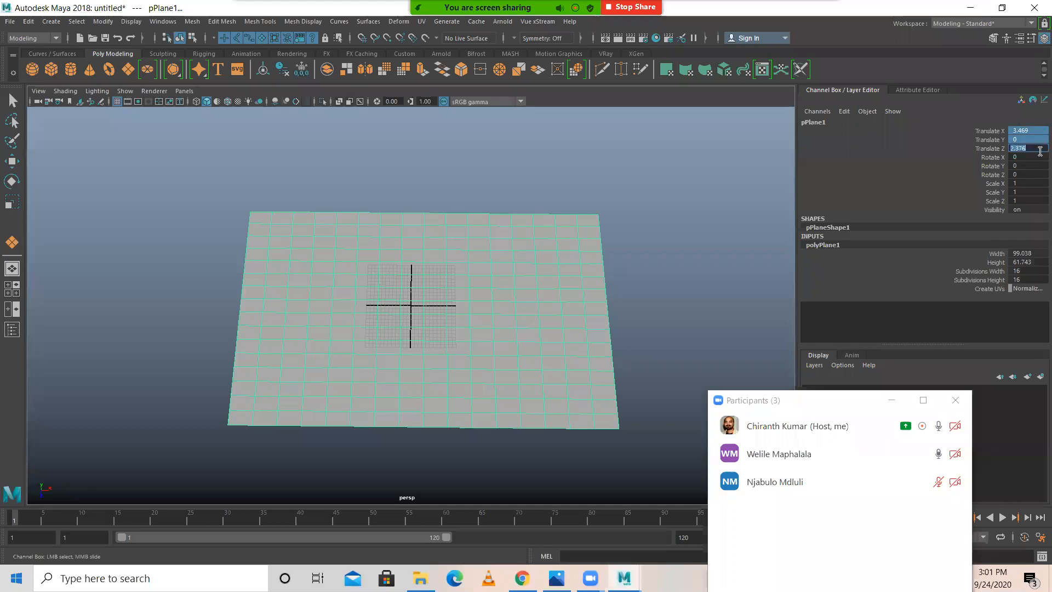
text(0)
key(Return)
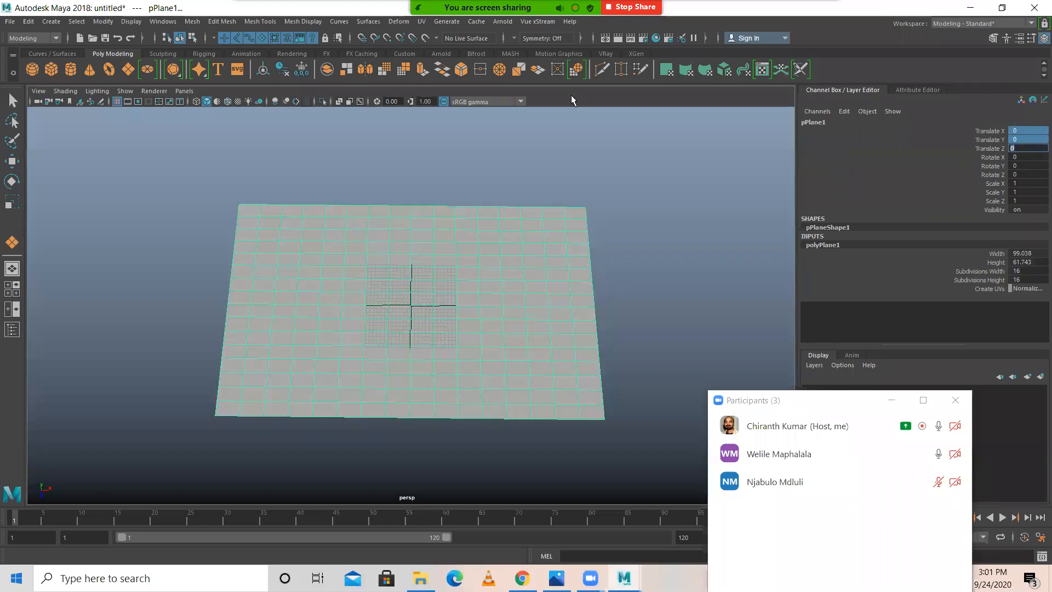
key(w)
alt+drag(531, 312, 390, 284)
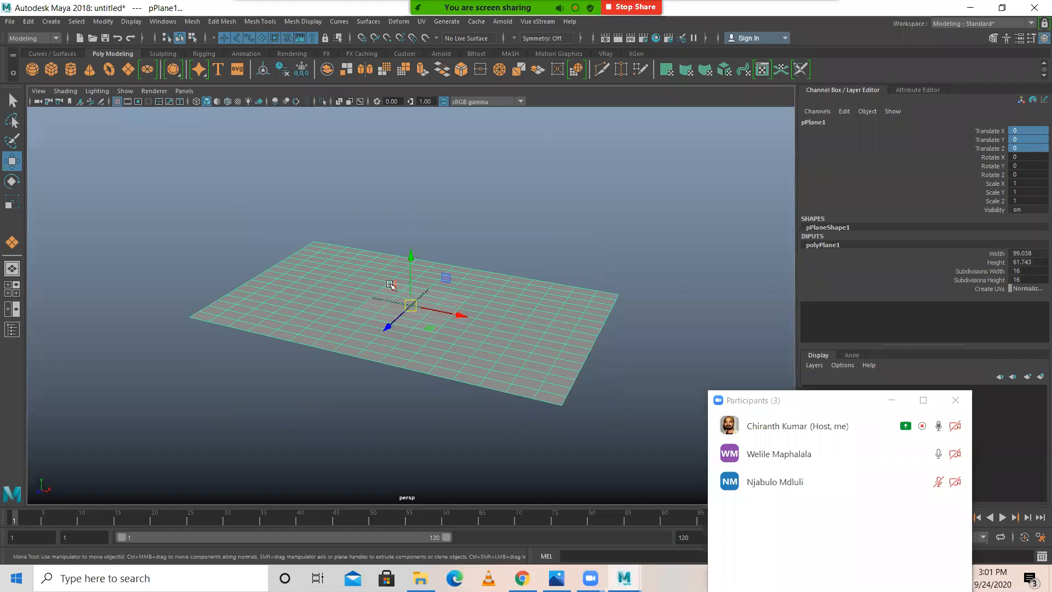
alt+right_drag(390, 283, 554, 322)
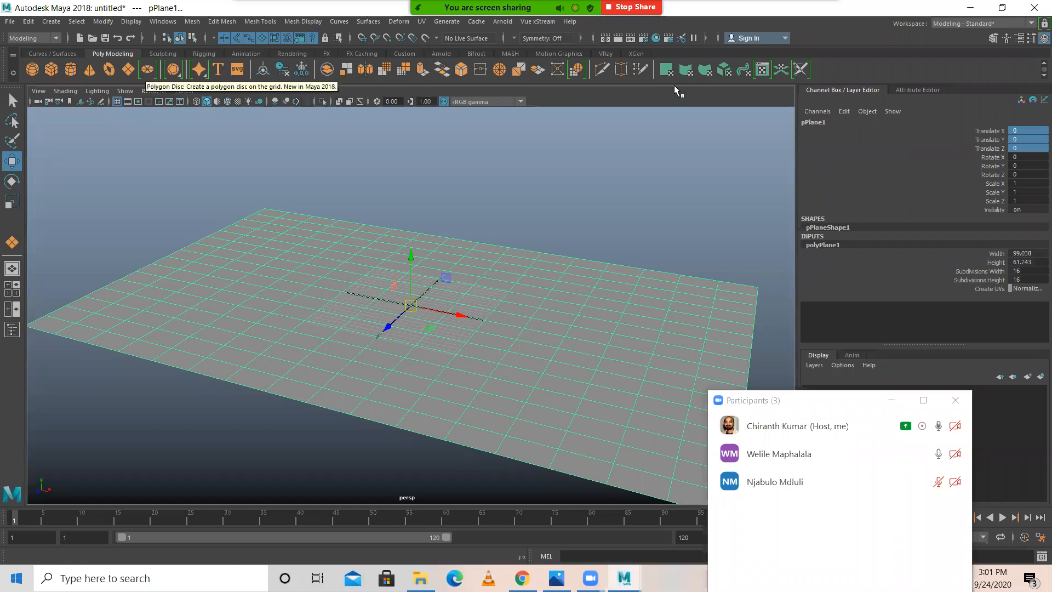
Step: Show the Modeling Toolkit and hide the Channel Box and Attribute Editor
click(994, 38)
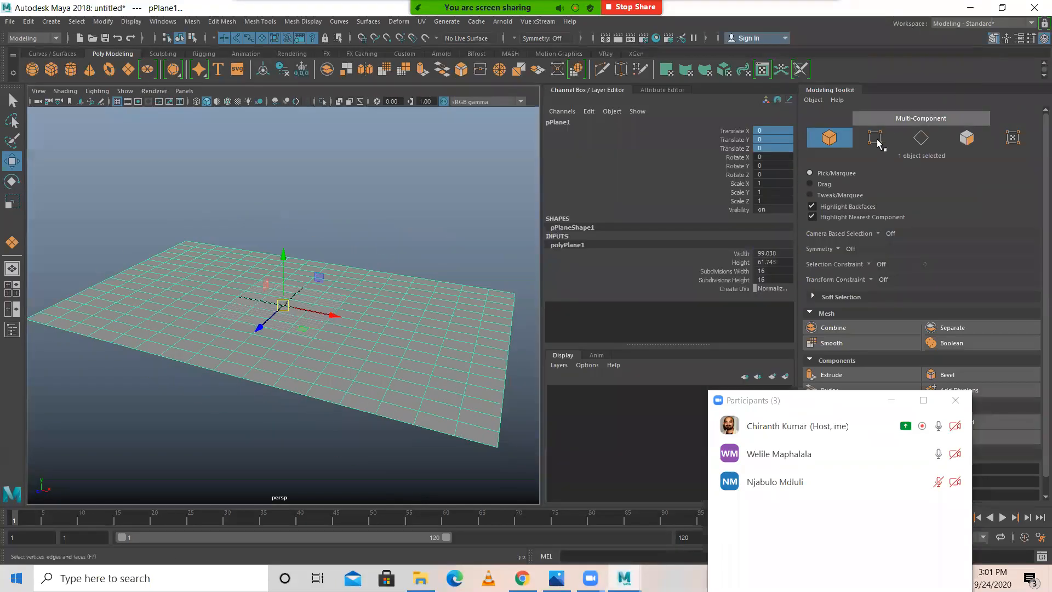
scroll(907, 211, down, 1)
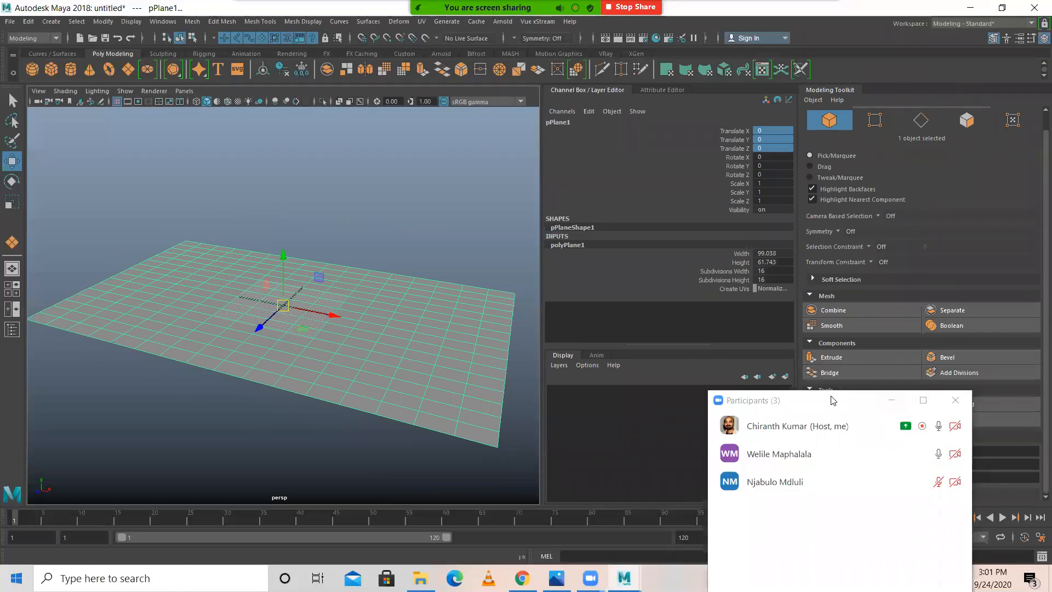
drag(831, 400, 545, 471)
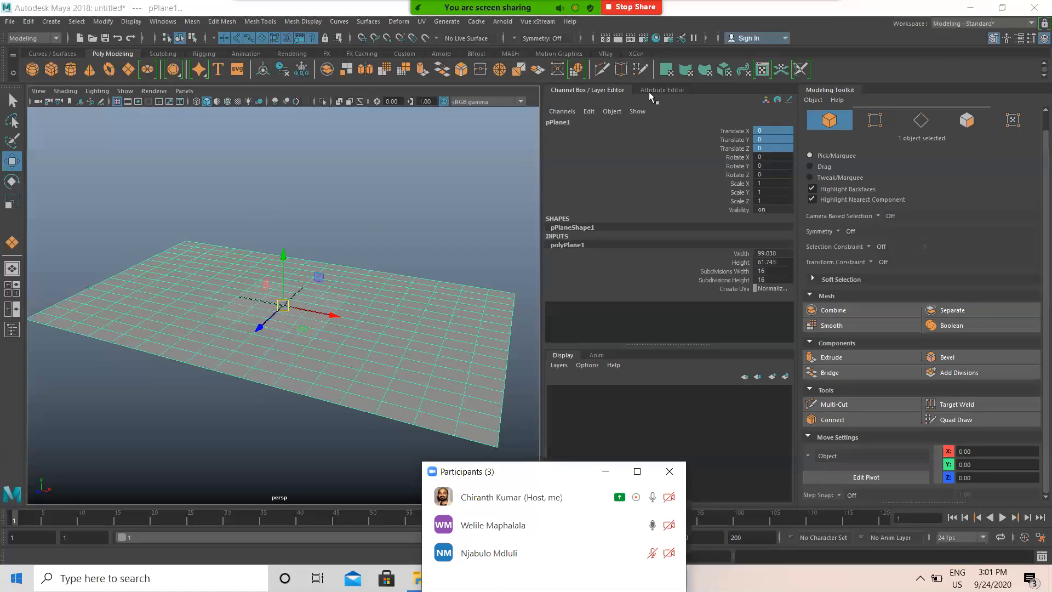
click(1031, 39)
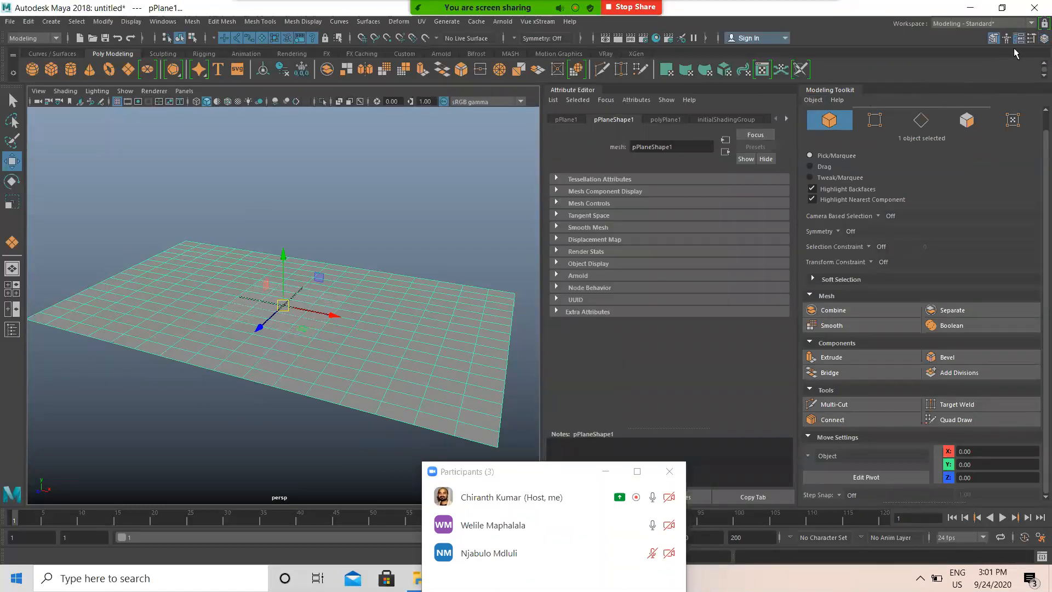
click(1018, 39)
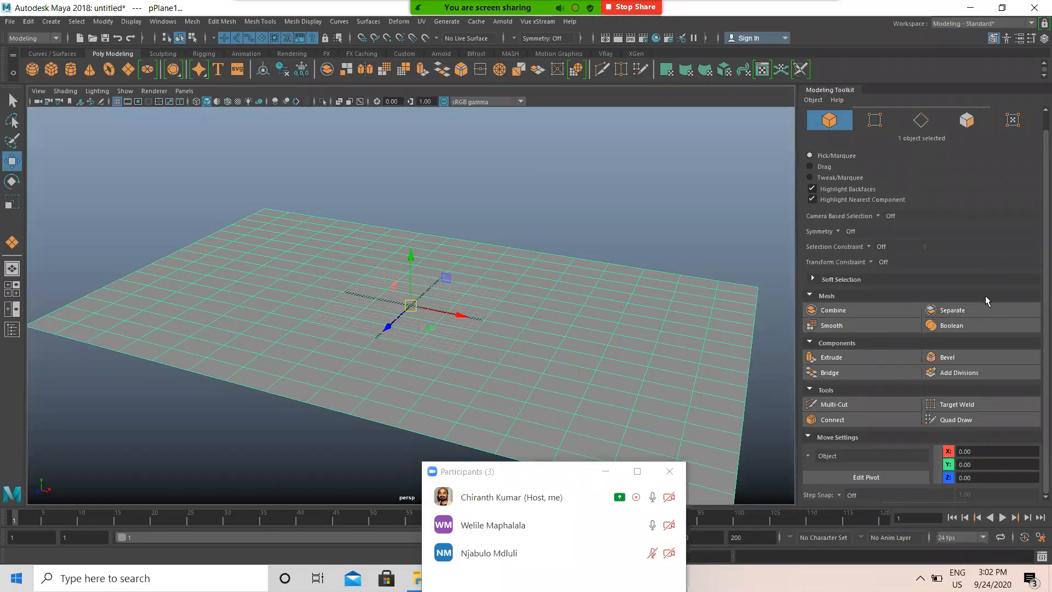
scroll(989, 301, up, 1)
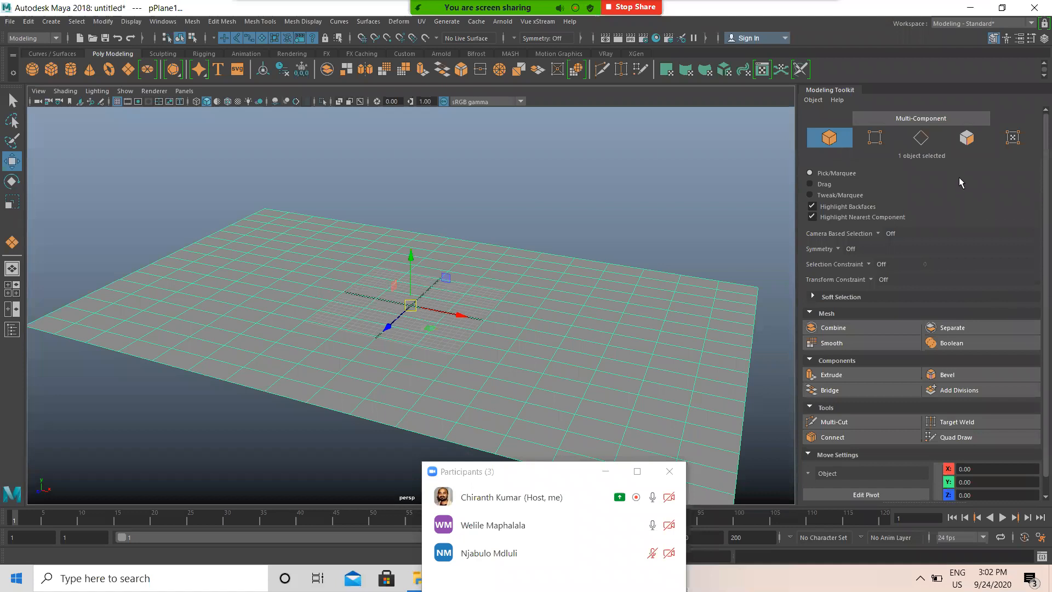
Step: Demonstrate face and edge selection on the plane, returning to object selection
click(973, 139)
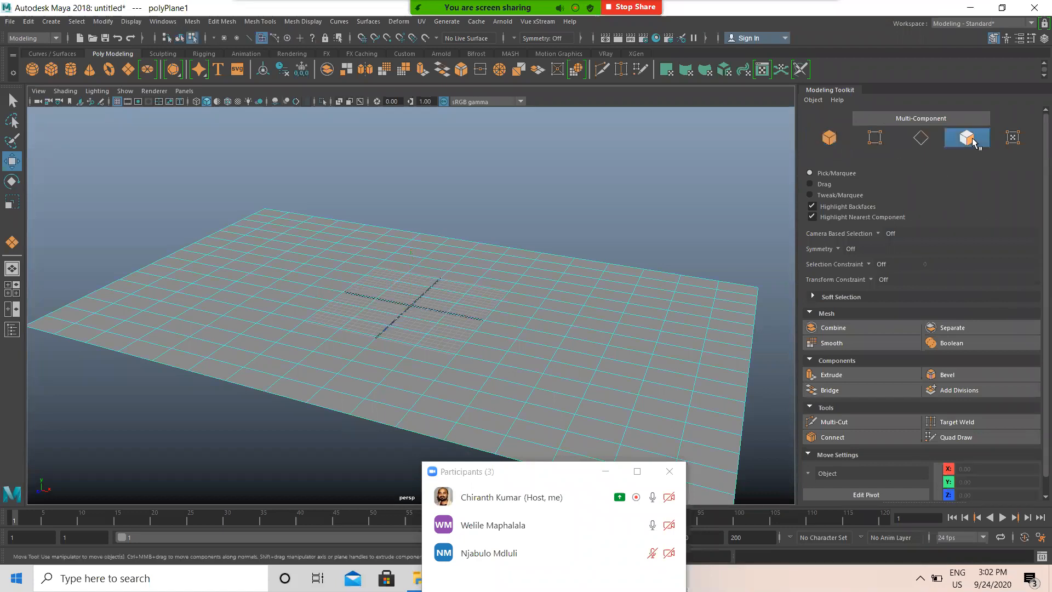
click(923, 138)
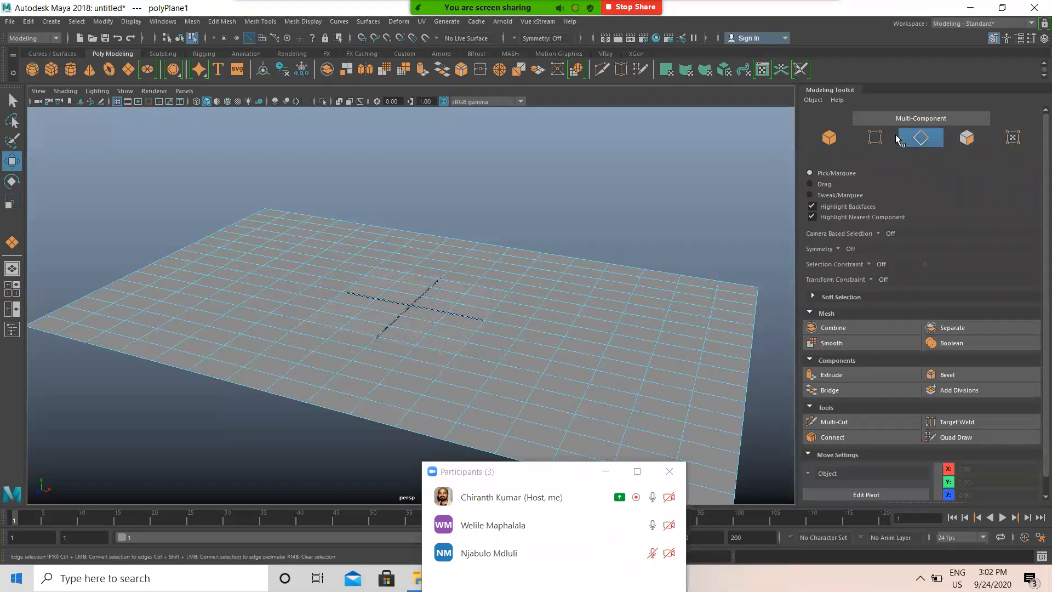
click(828, 137)
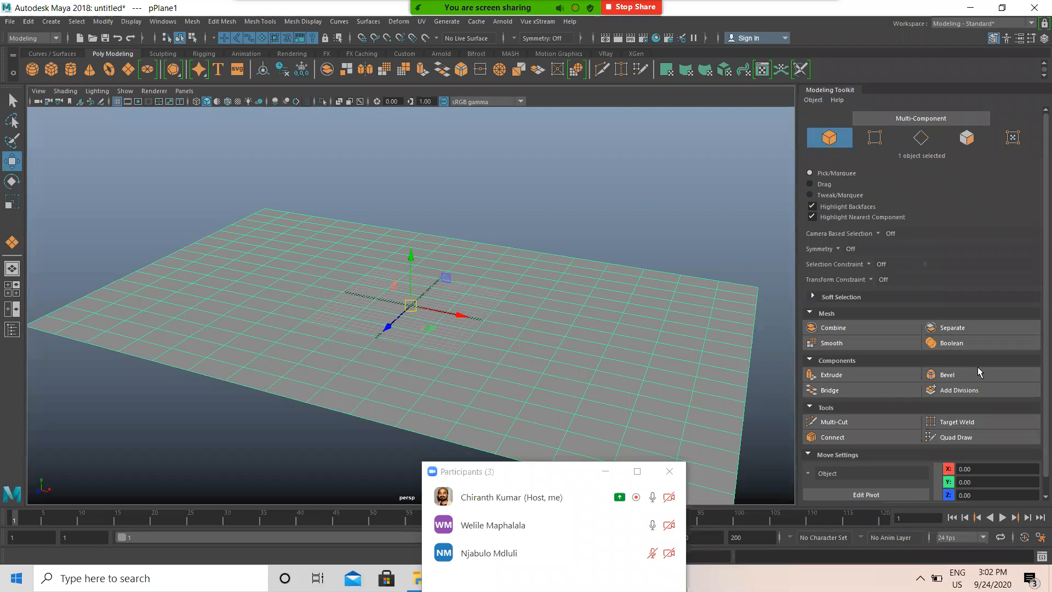
scroll(865, 432, down, 1)
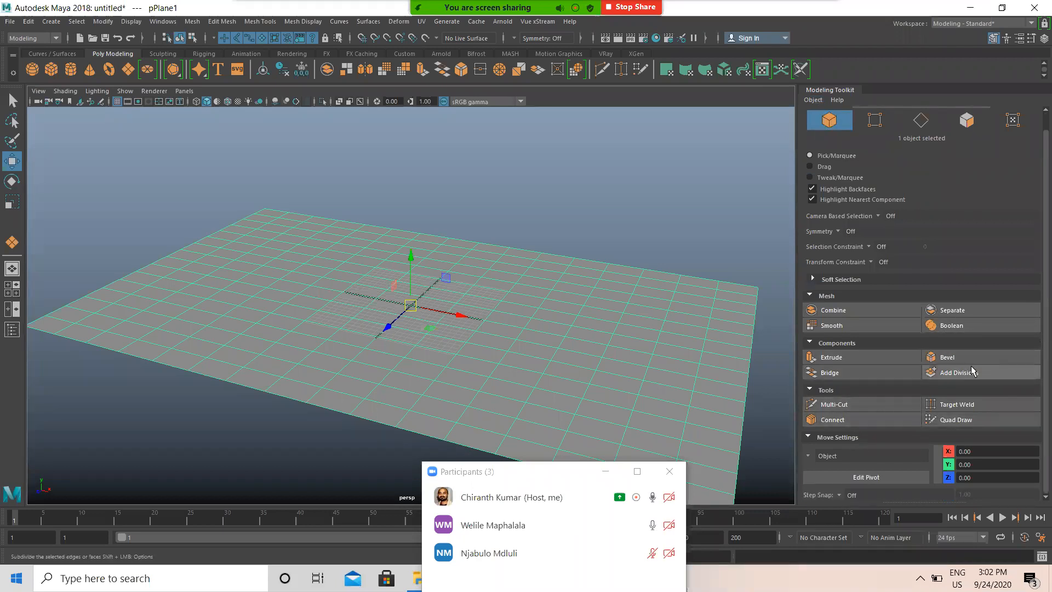
scroll(904, 356, up, 1)
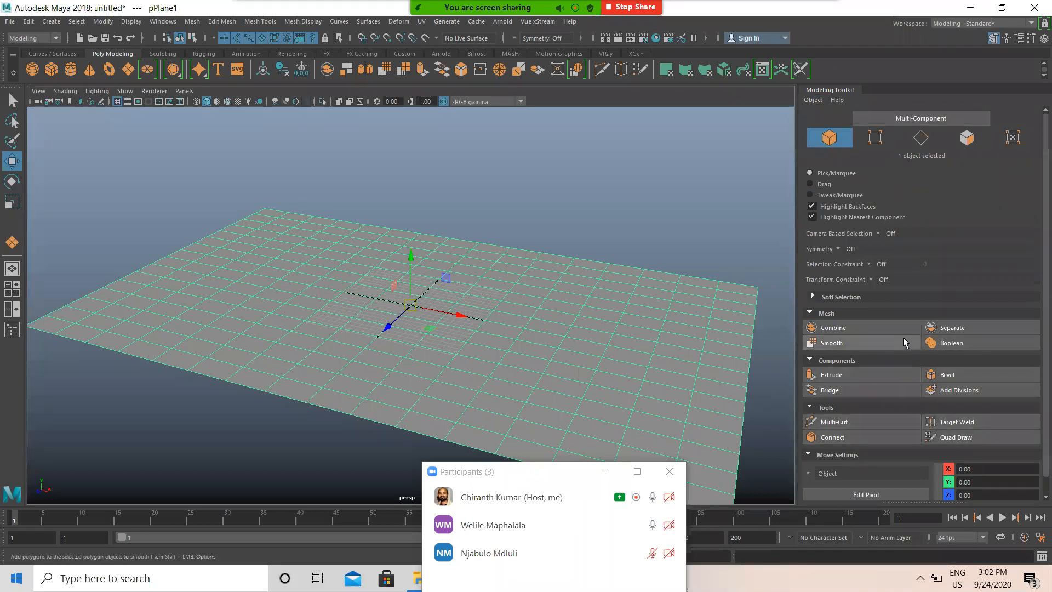
Step: Cycle through vertex, edge, face and UV selection on the plane, returning to object selection
click(875, 140)
click(926, 140)
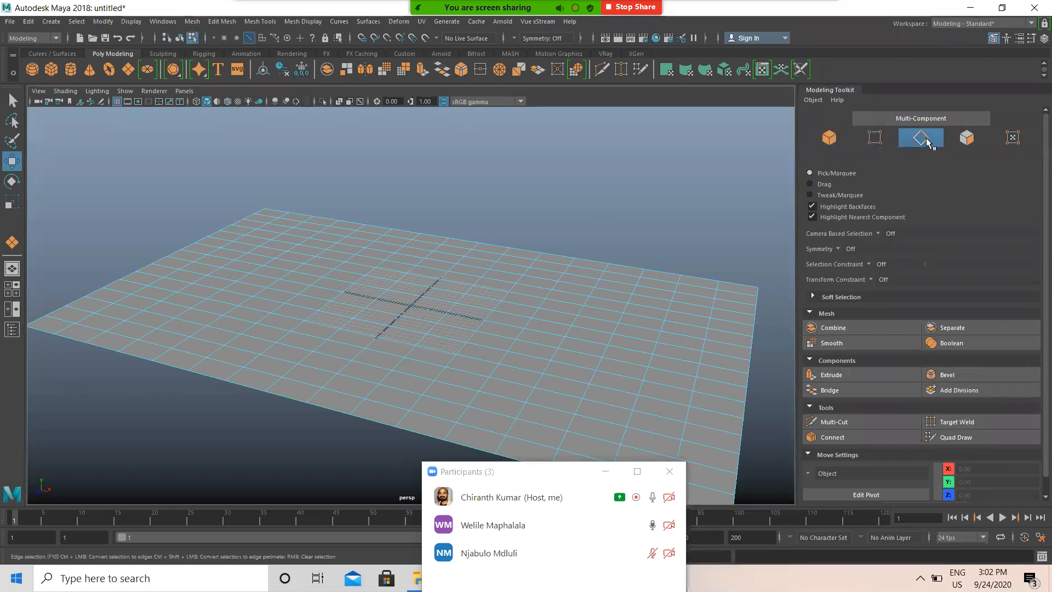
click(964, 137)
click(1014, 136)
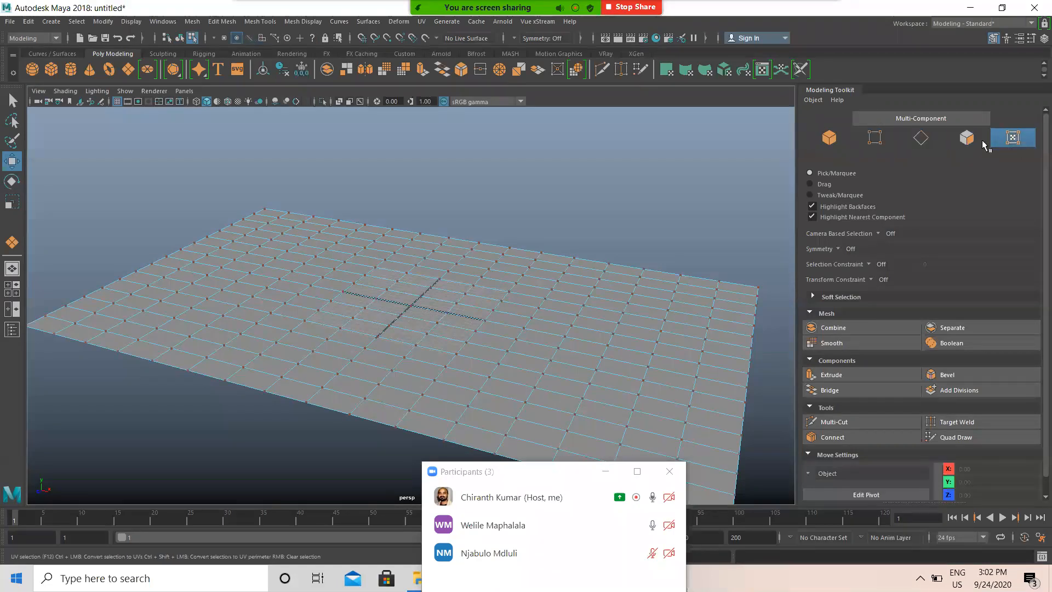
click(844, 140)
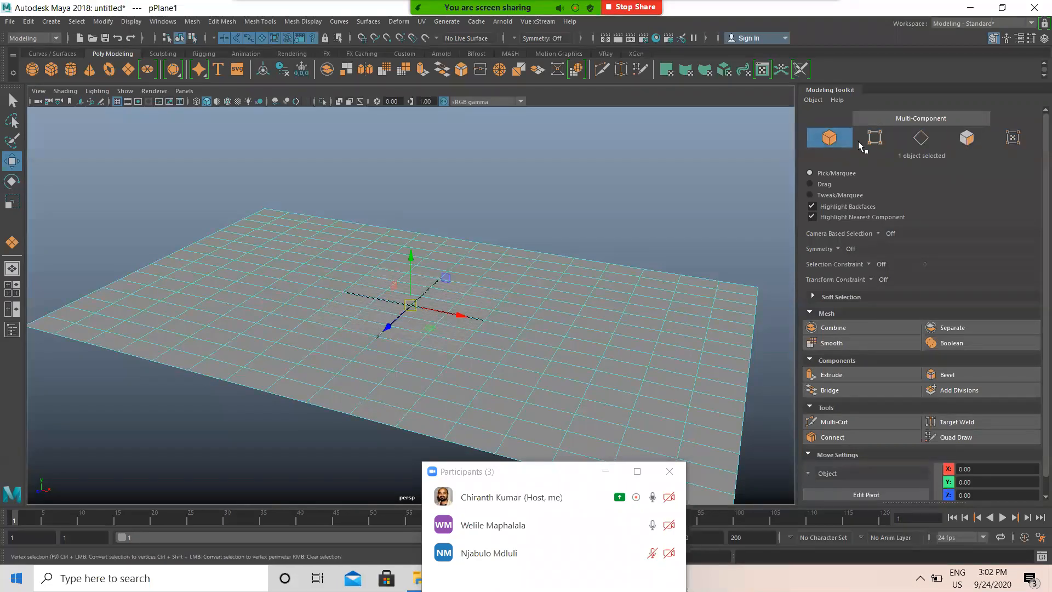
Step: Go through vertex and edge selection on the plane, ending in face selection mode
click(878, 138)
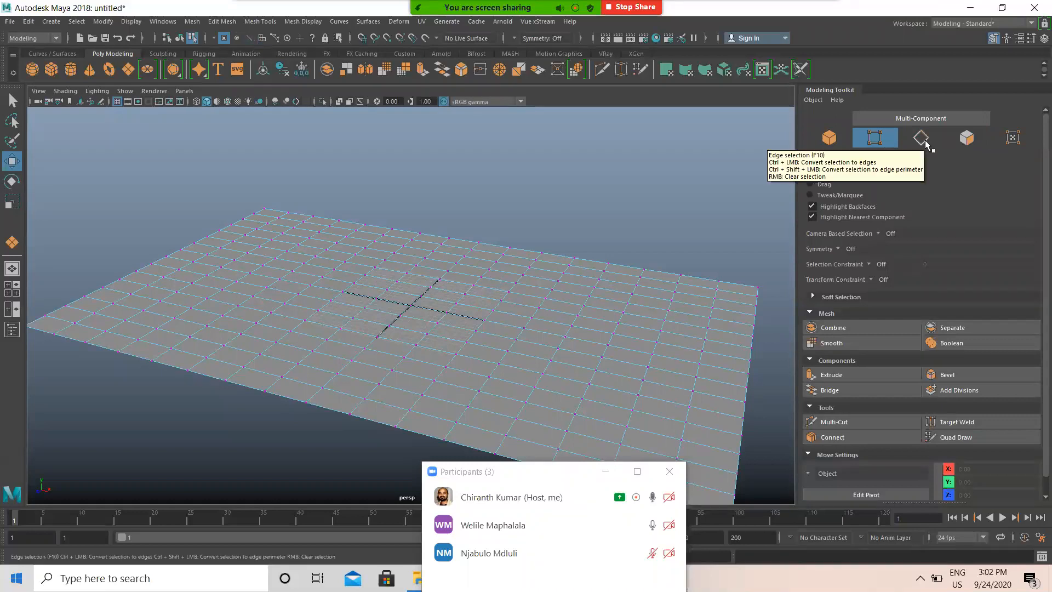
click(924, 141)
click(965, 139)
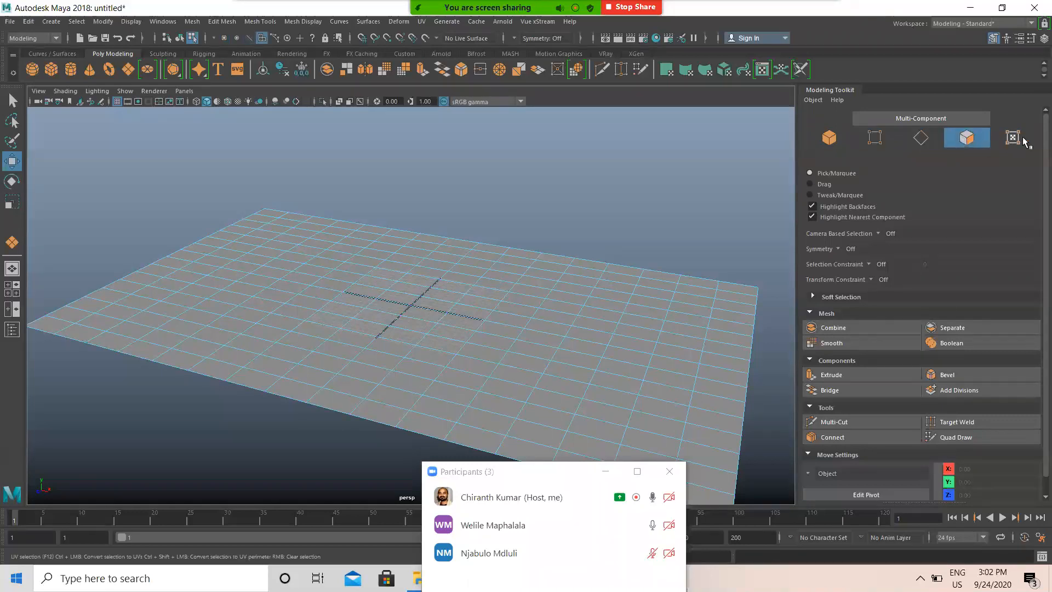
Step: Bring the Zoom participants window into full view and admit the waiting participant to the meeting
click(562, 484)
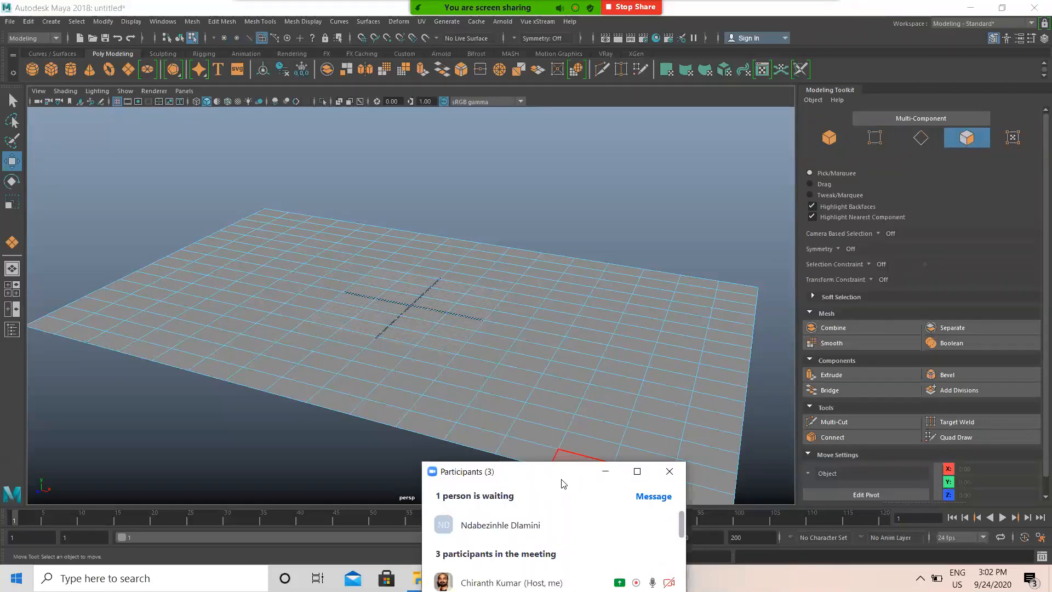
drag(563, 483, 519, 241)
click(551, 284)
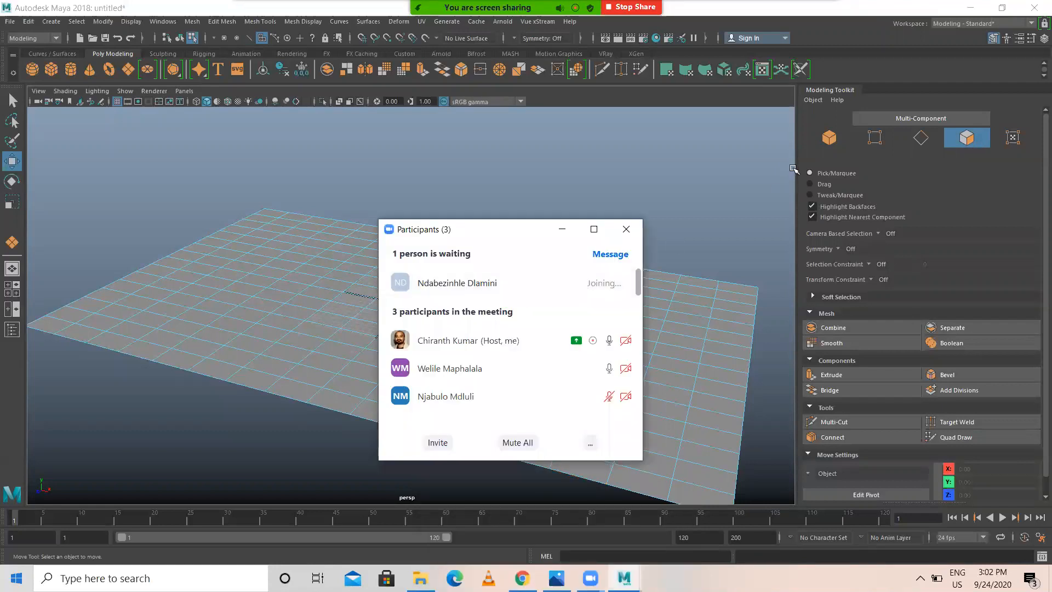
Step: Move the Zoom participants window away from the middle of the plane and return the plane to object selection
drag(516, 230, 544, 440)
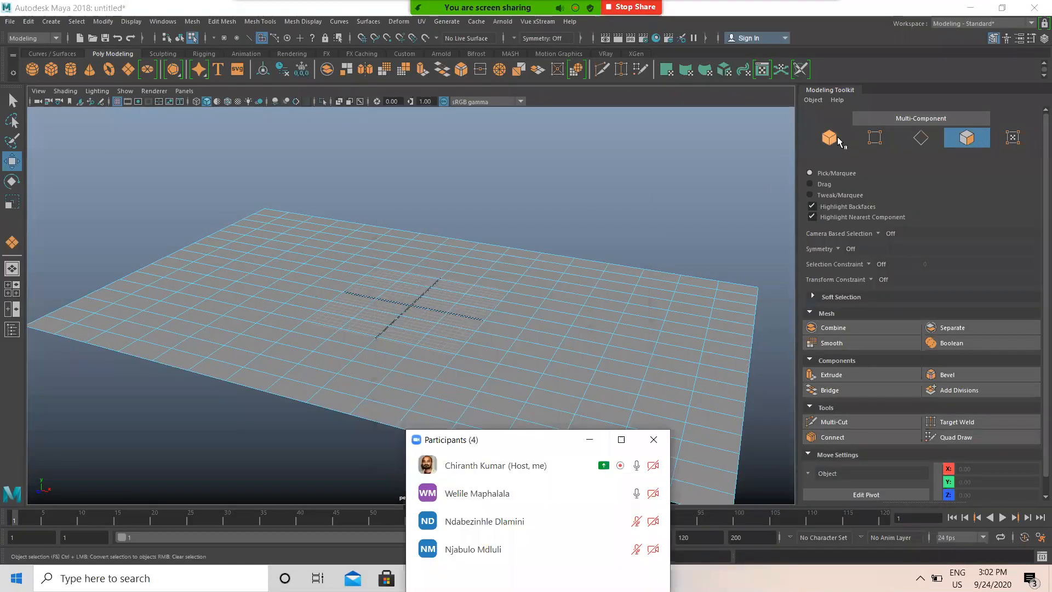
click(838, 140)
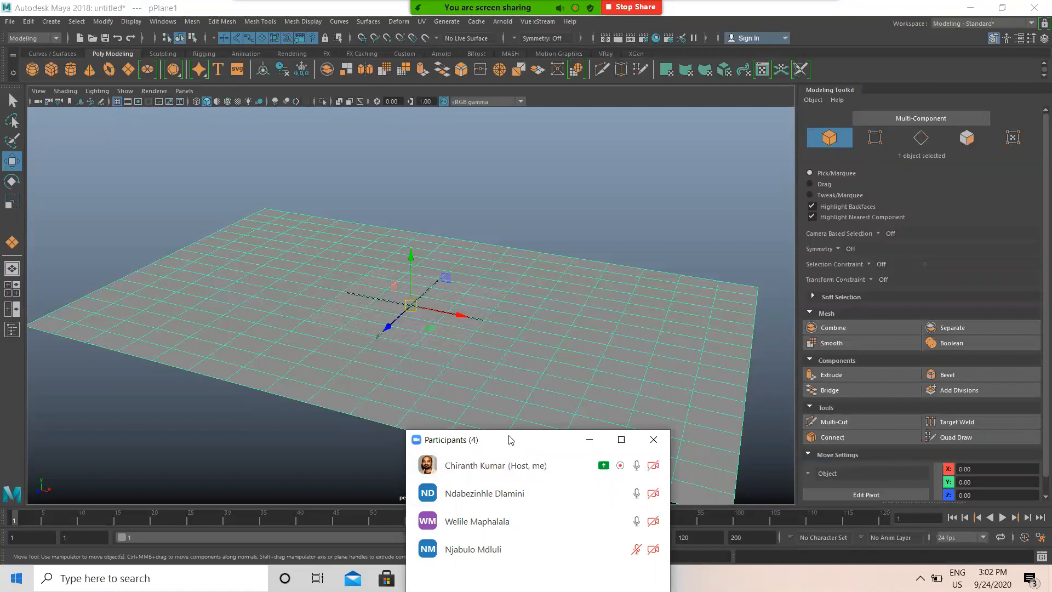
Step: Detach the Sculpting Tools list from the mesh tools as a floating window and place it over the viewport's edge
click(223, 21)
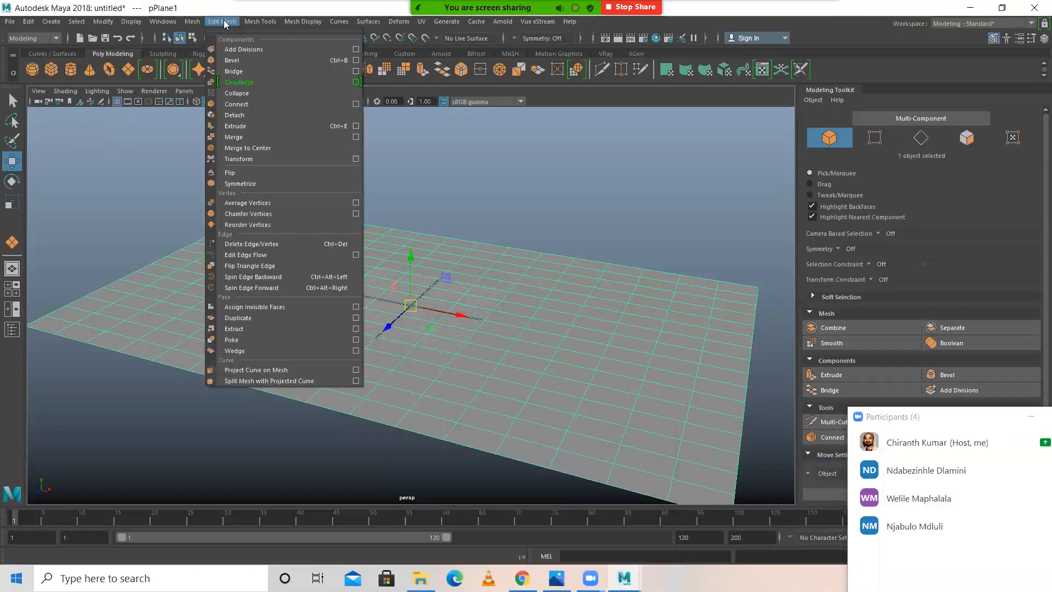
click(257, 21)
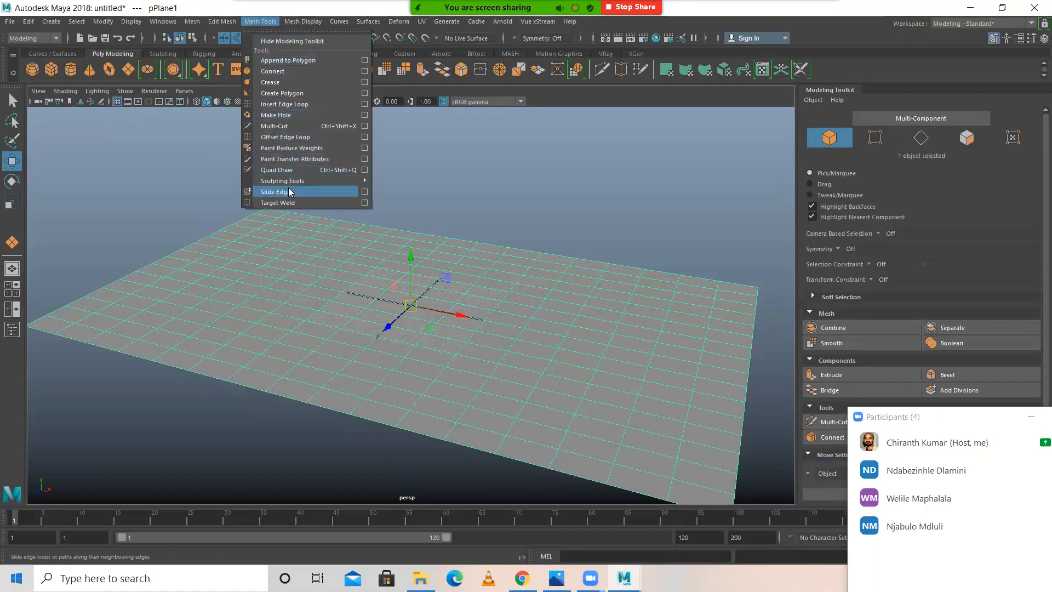
mouse_move(287, 183)
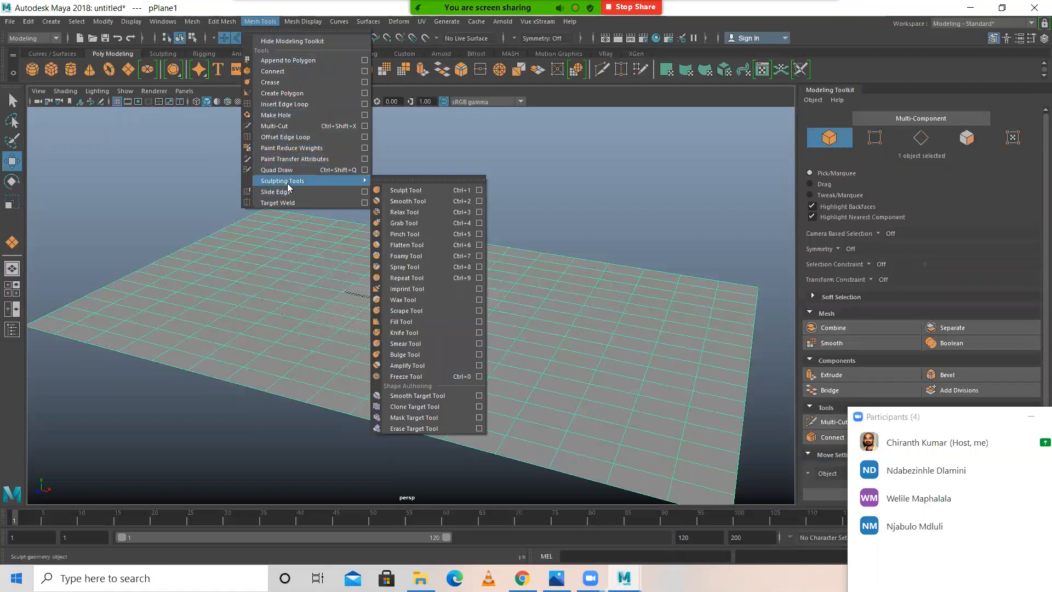
click(403, 179)
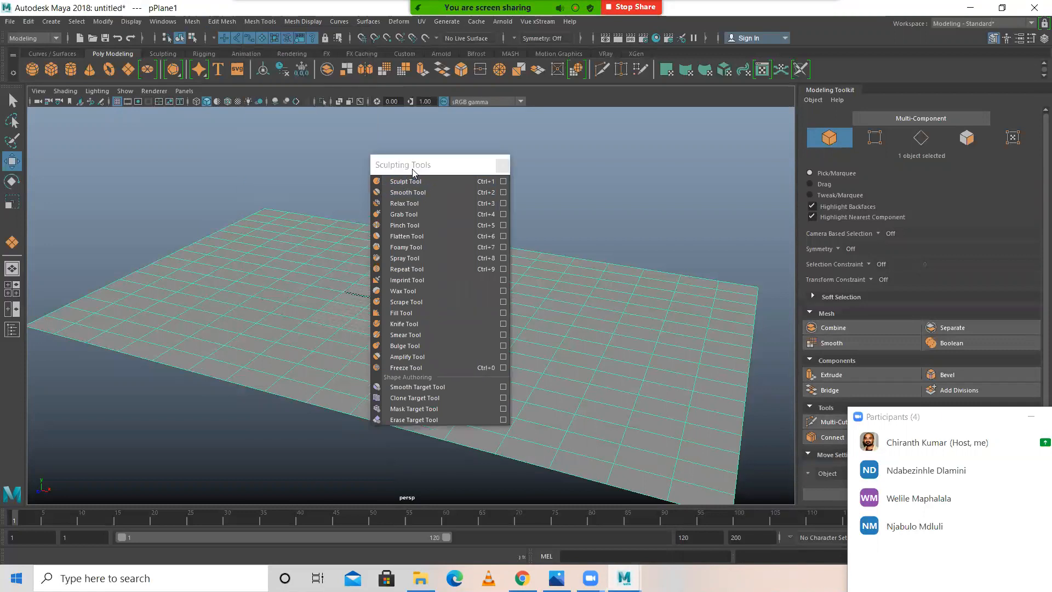
drag(459, 170, 756, 136)
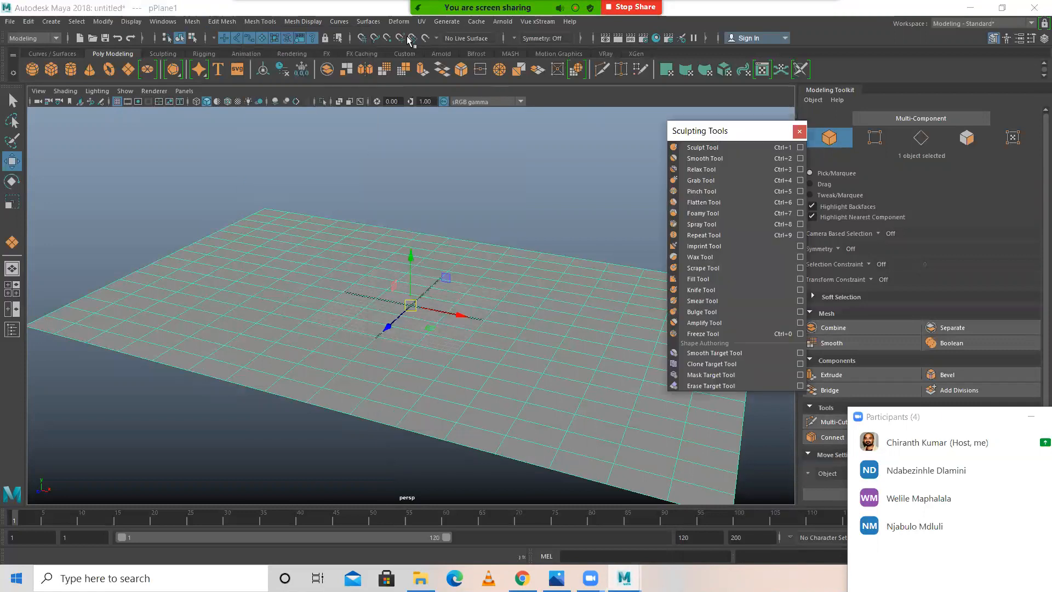
click(247, 22)
mouse_move(300, 180)
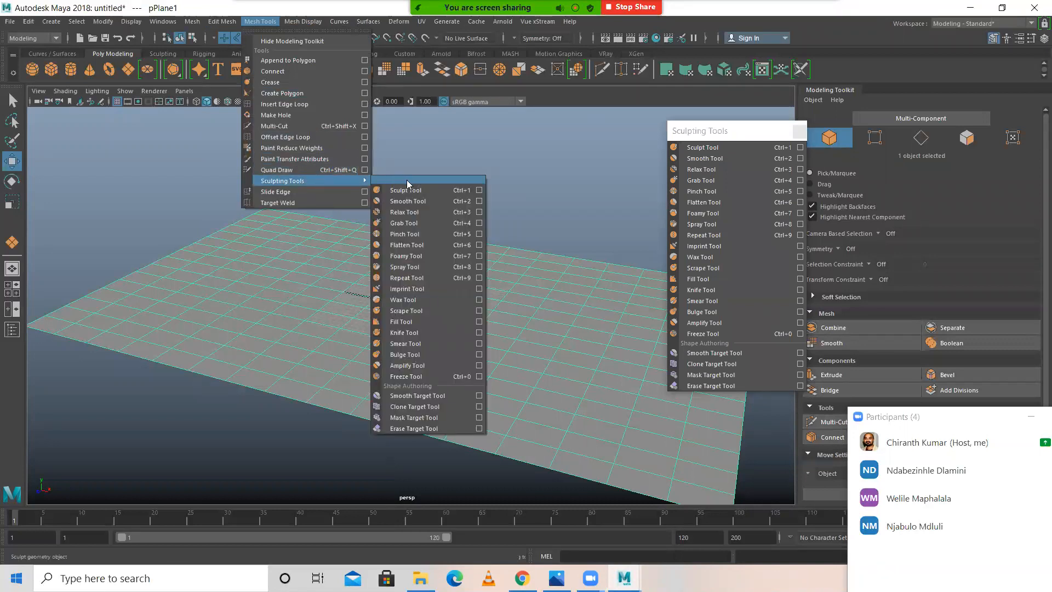
click(740, 134)
drag(736, 133, 693, 132)
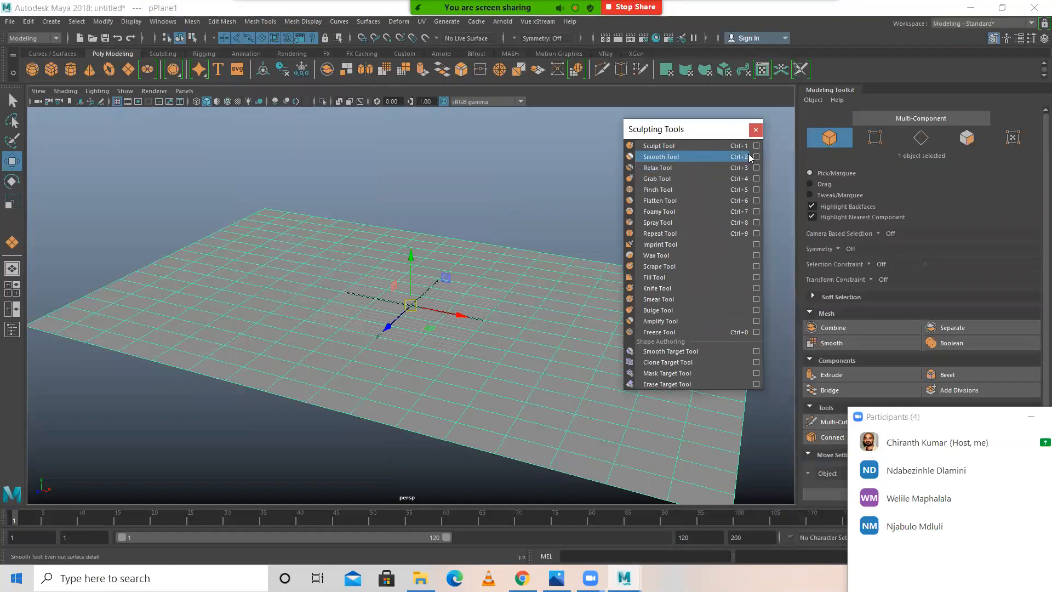
Step: Activate the Sculpt Tool on the plane, bring up and dismiss its options, and try adjusting the brush size
click(664, 146)
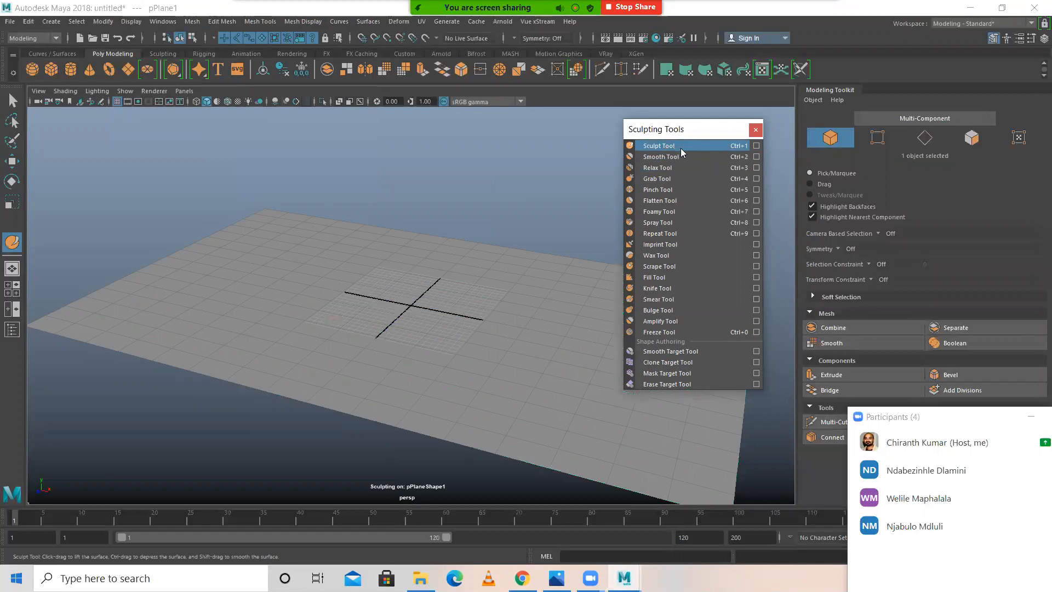
click(756, 146)
click(592, 59)
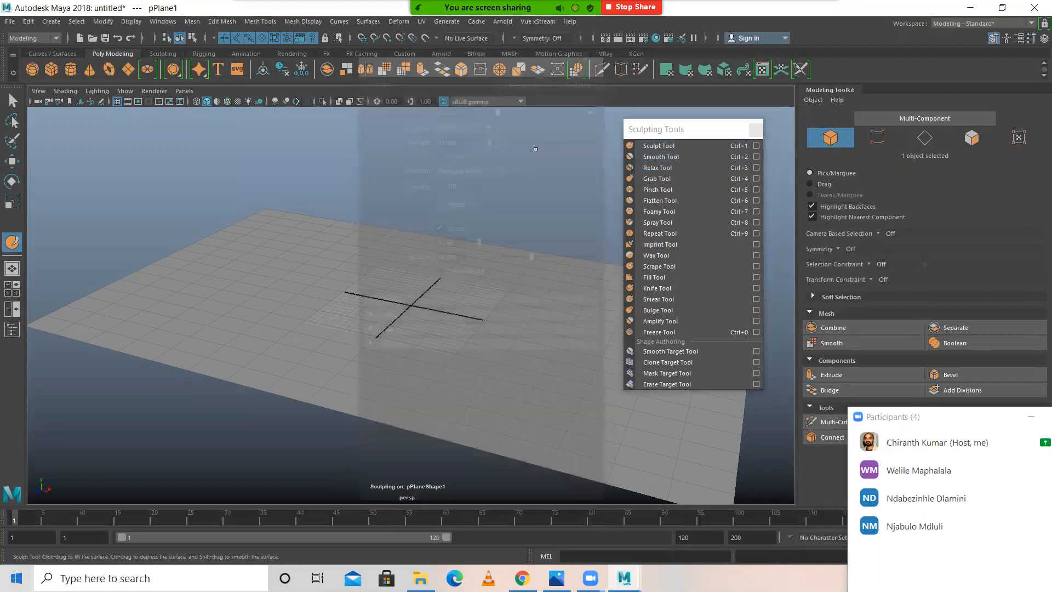
key(b)
mouse_move(507, 310)
mouse_down()
mouse_move(407, 297)
mouse_move(389, 328)
mouse_move(404, 351)
mouse_up()
scroll(465, 332, down, 1)
alt+drag(436, 319, 430, 304)
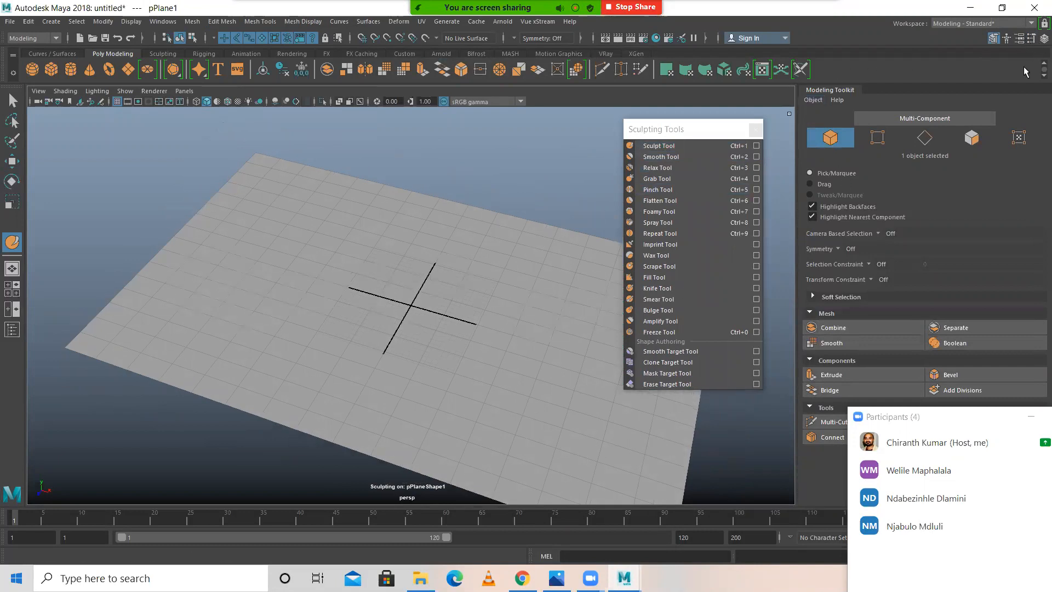
Step: Reopen the Sculpt Tool's settings and place them as a floating window beside the plane
click(1032, 39)
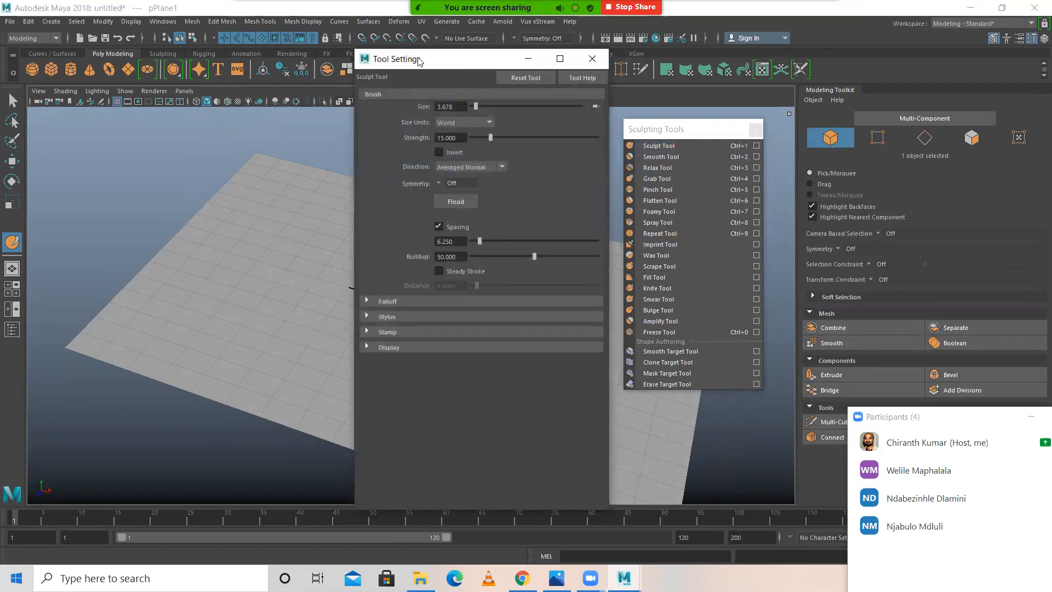
drag(420, 60, 126, 110)
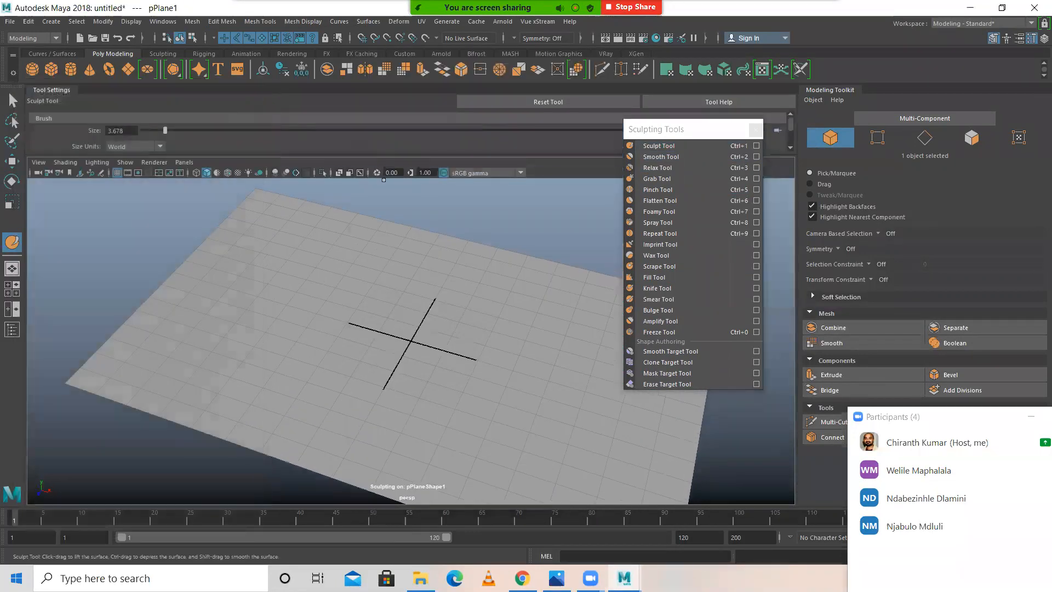
mouse_move(50, 120)
mouse_down()
mouse_move(37, 154)
mouse_move(56, 119)
mouse_up()
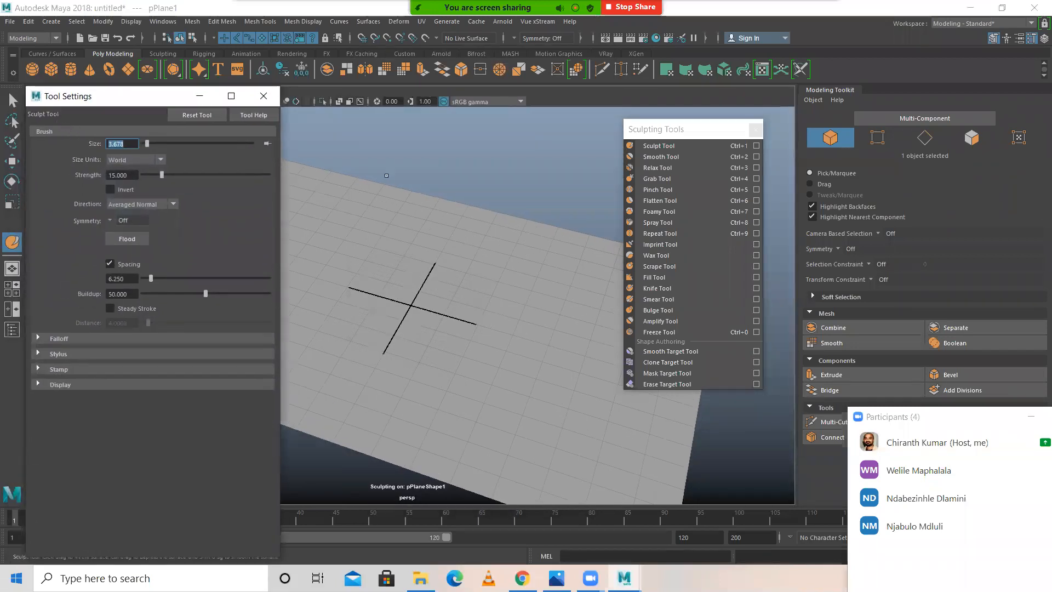
Step: Try Sculpt Tool strokes across the plane and undo them all
scroll(499, 211, down, 3)
alt+drag(458, 305, 438, 324)
mouse_move(525, 308)
alt+mouse_down()
mouse_move(476, 230)
mouse_move(530, 228)
mouse_move(494, 283)
alt+mouse_up()
key(ctrl+z)
mouse_move(399, 283)
mouse_down()
mouse_move(500, 277)
mouse_move(470, 281)
mouse_move(476, 323)
mouse_move(579, 359)
mouse_up()
key(ctrl+z)
key(ctrl+z)
key(ctrl+z)
key(ctrl+z)
key(ctrl+z)
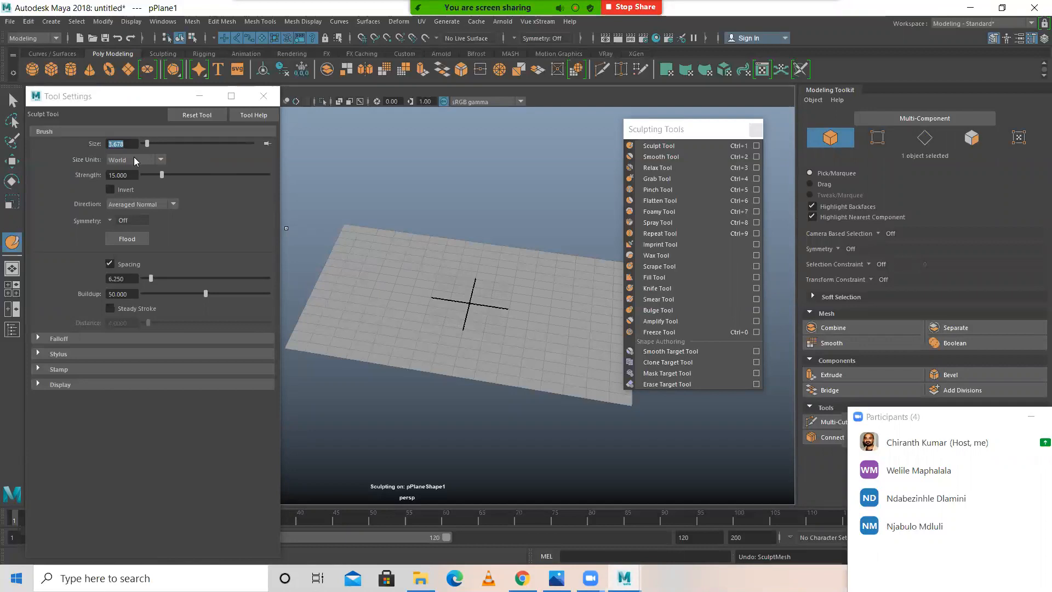
Step: Set the Sculpt strength to about 8.37 and raise a mound at the plane's centre, enlarging the brush to about 6.31
drag(164, 174, 151, 174)
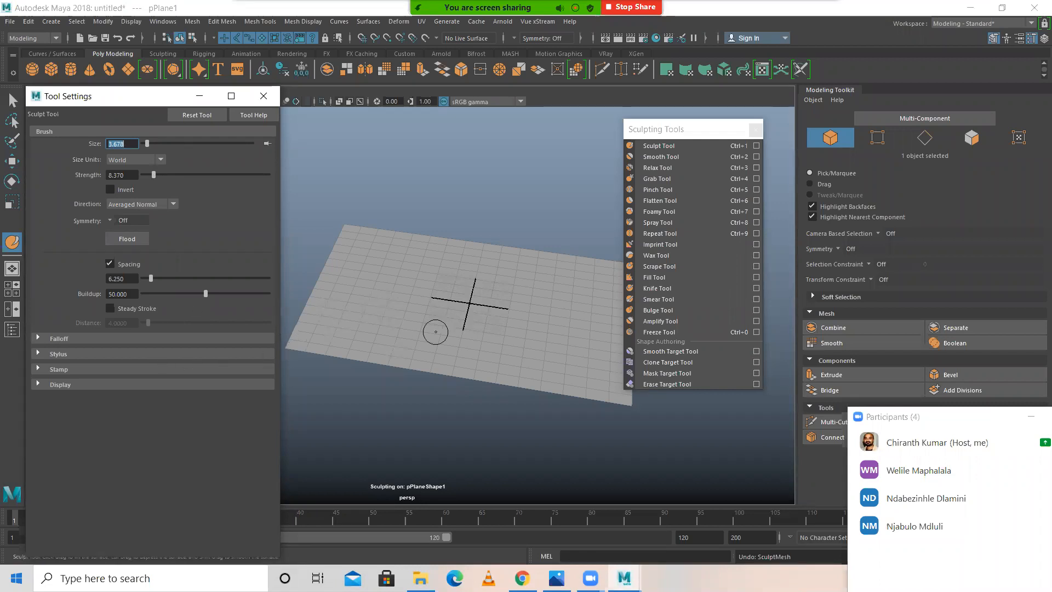
click(458, 312)
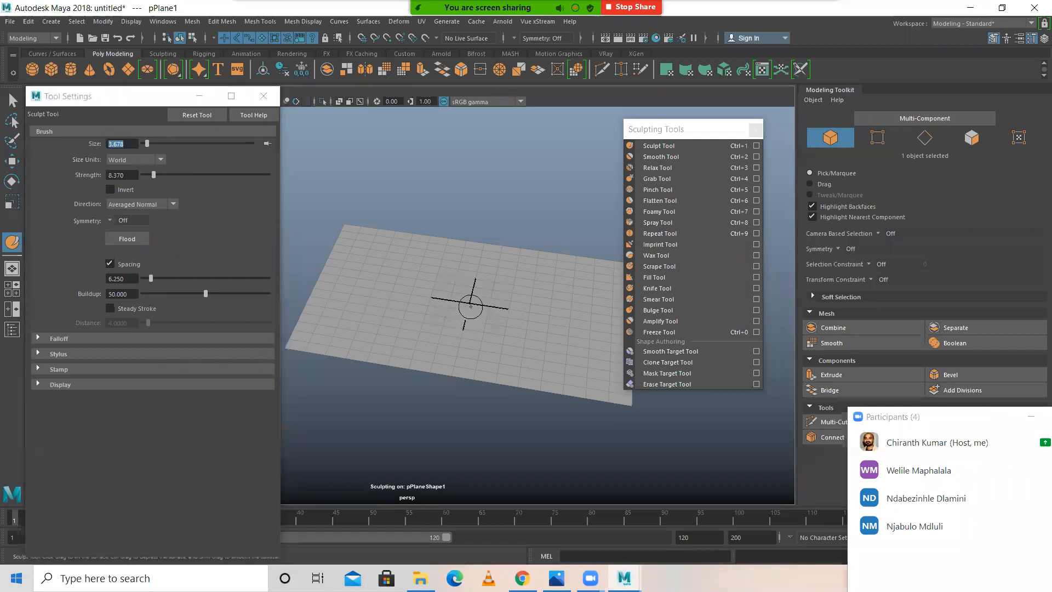
mouse_move(447, 283)
mouse_down()
mouse_move(451, 294)
mouse_move(450, 278)
mouse_move(493, 293)
mouse_move(467, 309)
mouse_up()
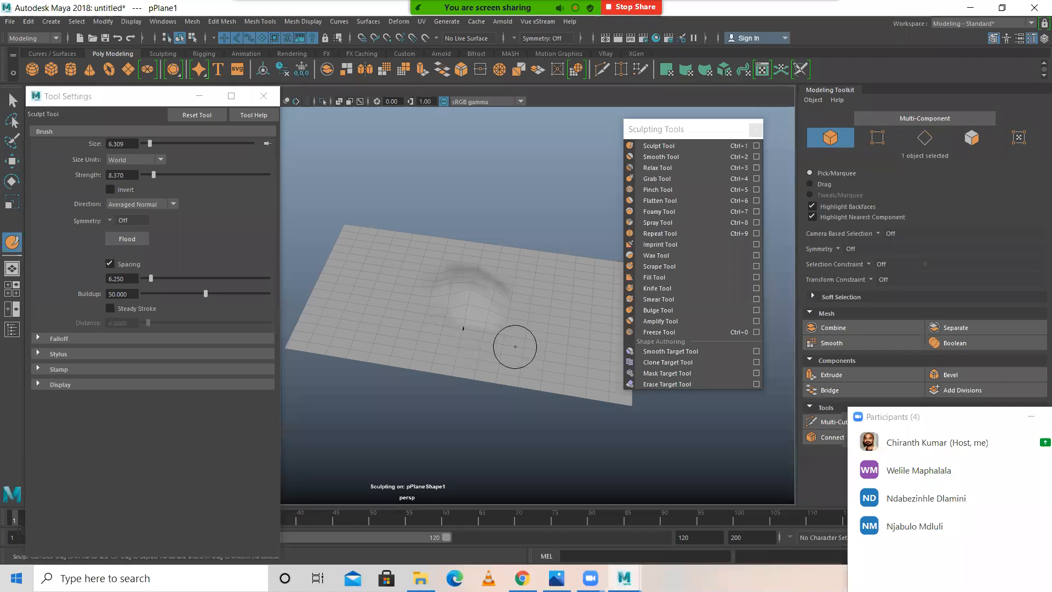
mouse_move(517, 305)
alt+mouse_down()
mouse_move(460, 315)
mouse_move(433, 284)
mouse_move(441, 326)
mouse_move(524, 318)
mouse_move(470, 336)
mouse_move(347, 289)
alt+mouse_up()
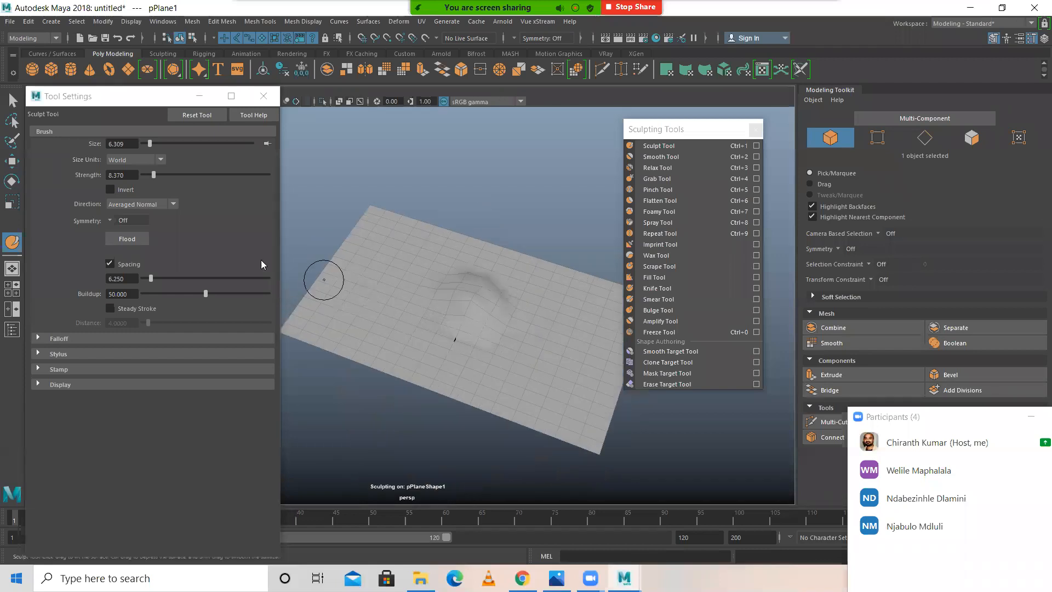
Step: Soften the central mound with the Smooth Tool, and sculpt smaller hills around the plane with a brush size of about 3.12
click(663, 156)
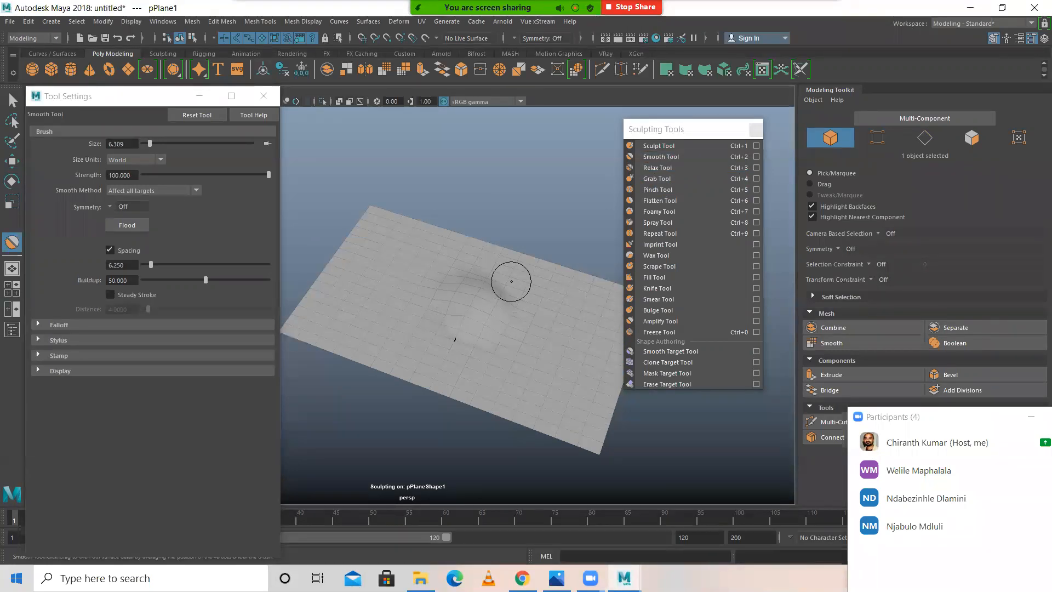
click(661, 145)
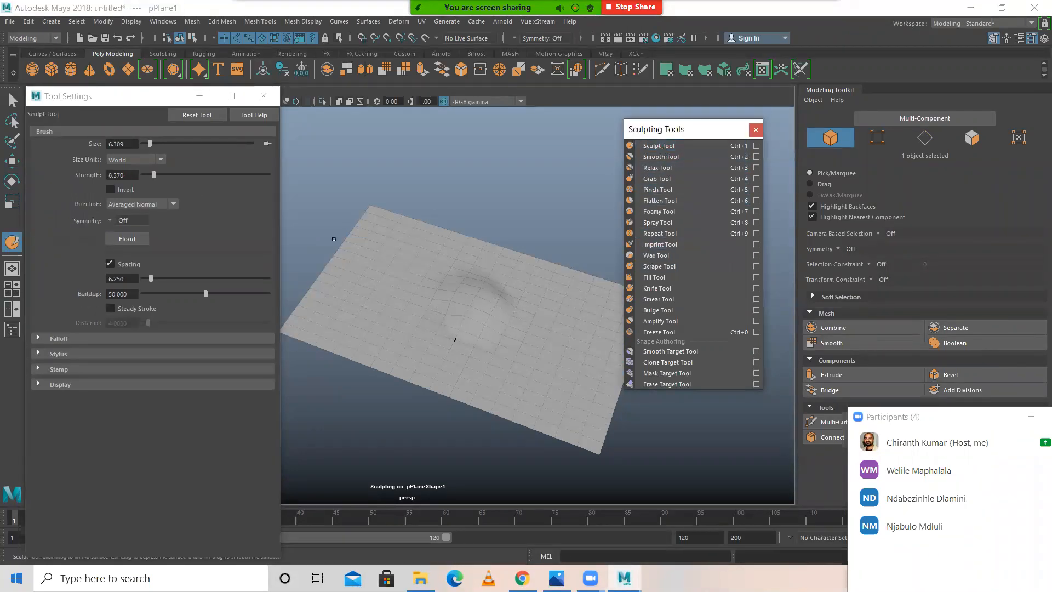
mouse_move(575, 364)
alt+mouse_down()
mouse_move(545, 360)
mouse_move(582, 363)
mouse_move(611, 318)
mouse_move(564, 400)
alt+mouse_up()
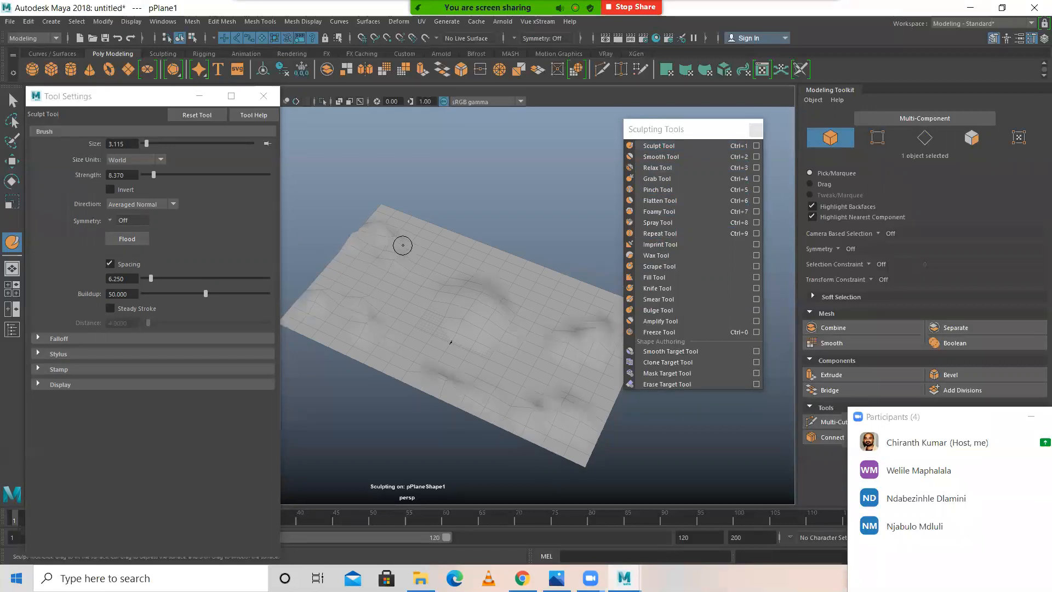
drag(584, 311, 570, 344)
mouse_move(473, 335)
alt+mouse_down()
mouse_move(482, 324)
mouse_move(524, 320)
mouse_move(517, 356)
alt+mouse_up()
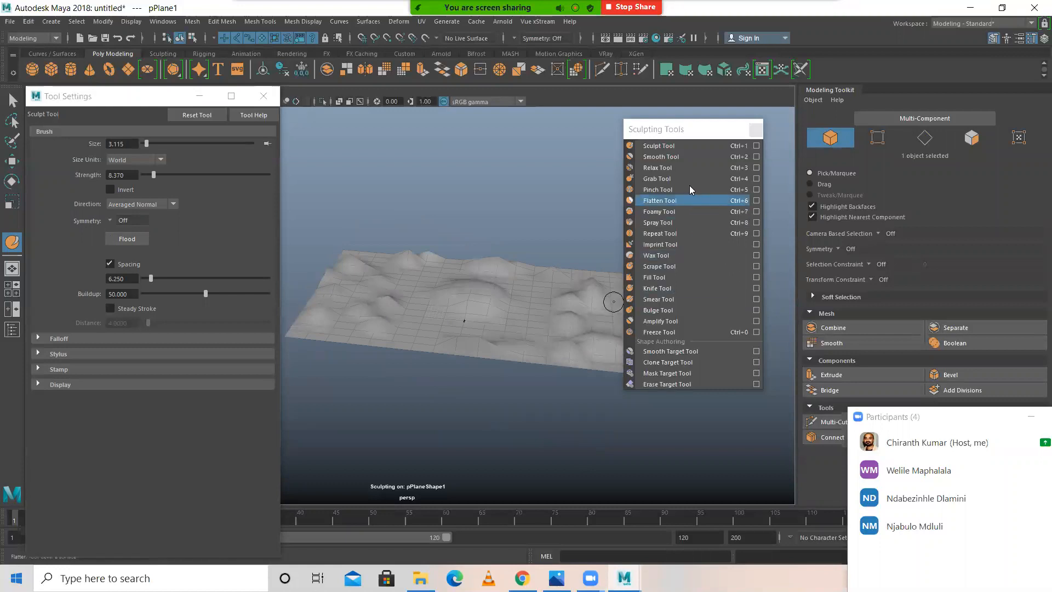
Step: Smooth the sculpted hills with the Smooth Tool at strength 100, and close the Tool Settings and Sculpting Tools windows
click(659, 157)
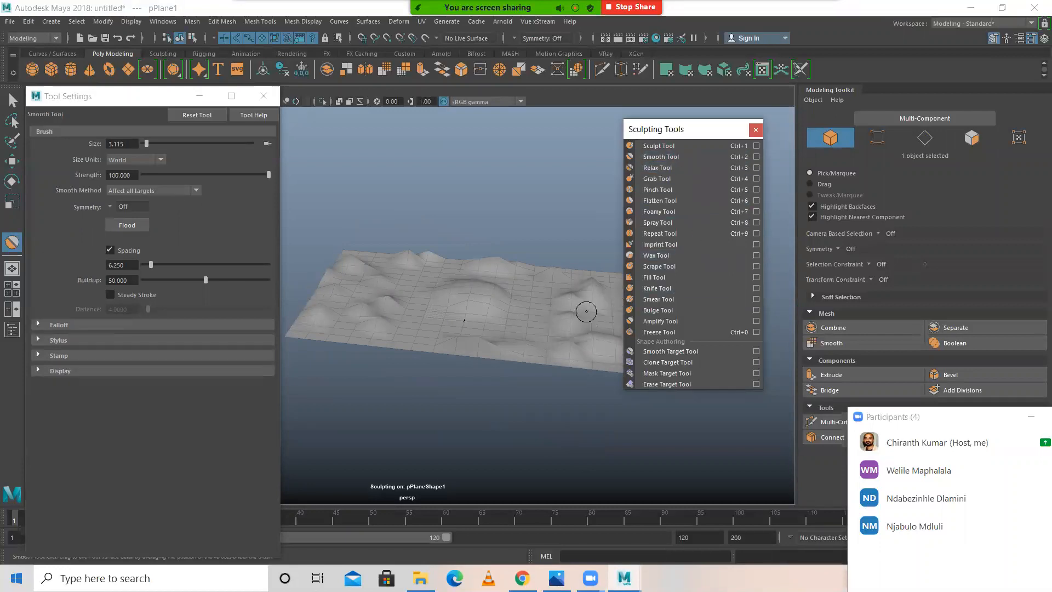
alt+drag(586, 311, 506, 306)
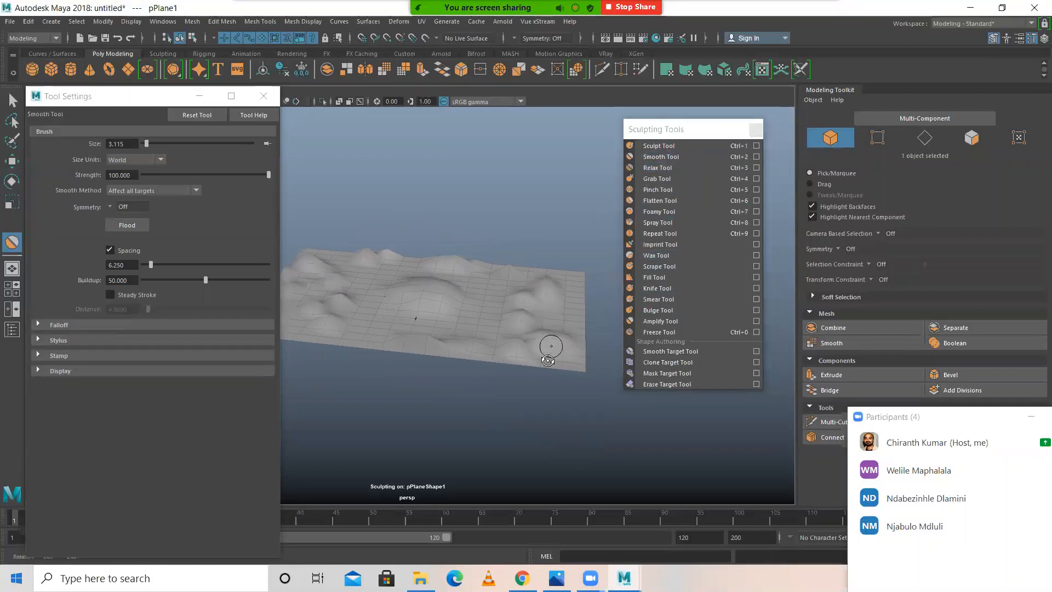
alt+drag(551, 347, 547, 270)
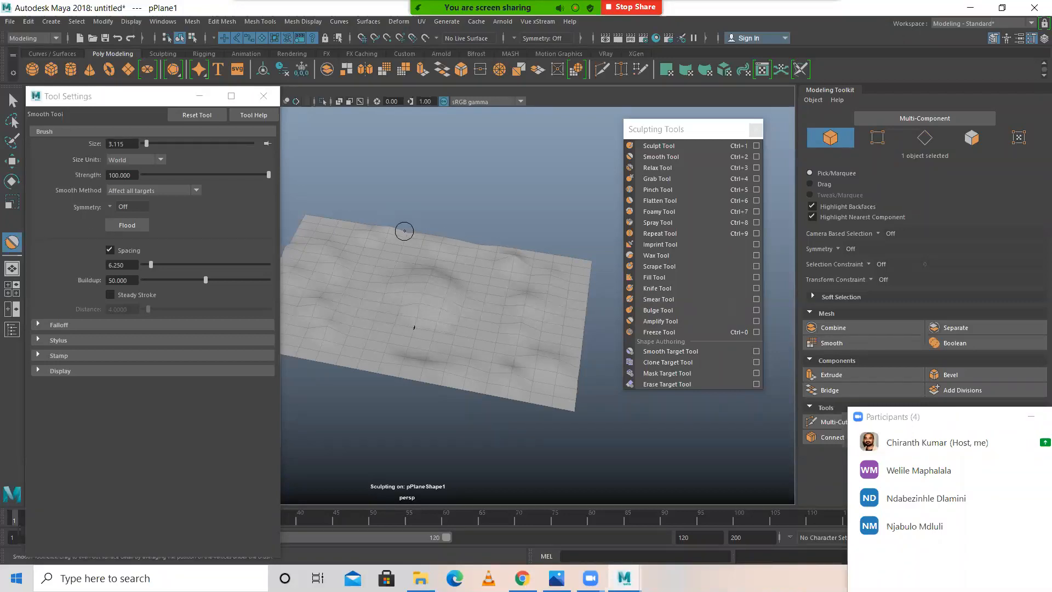
alt+drag(542, 332, 525, 309)
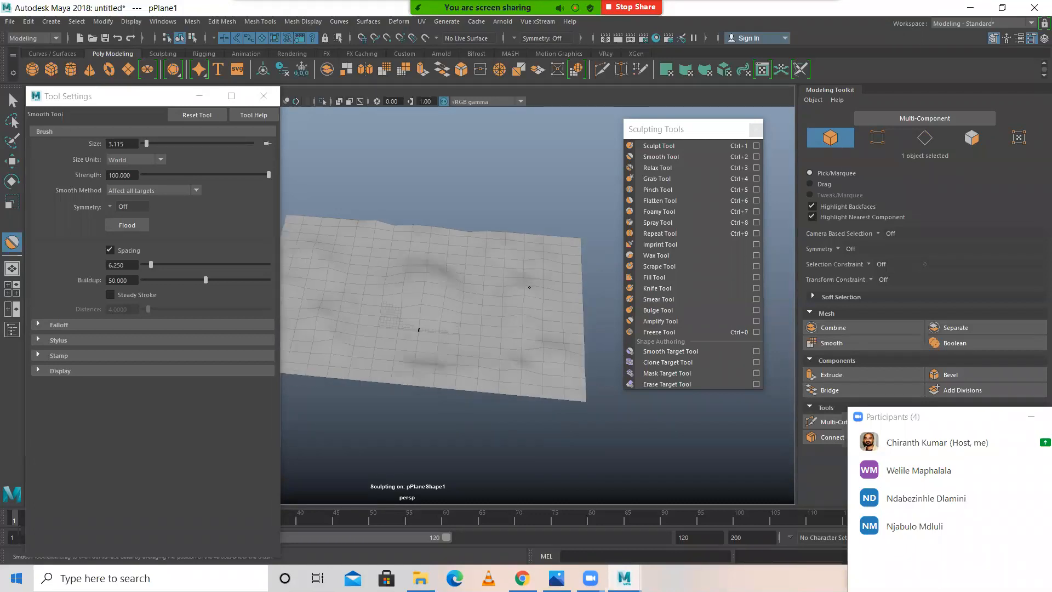
click(264, 96)
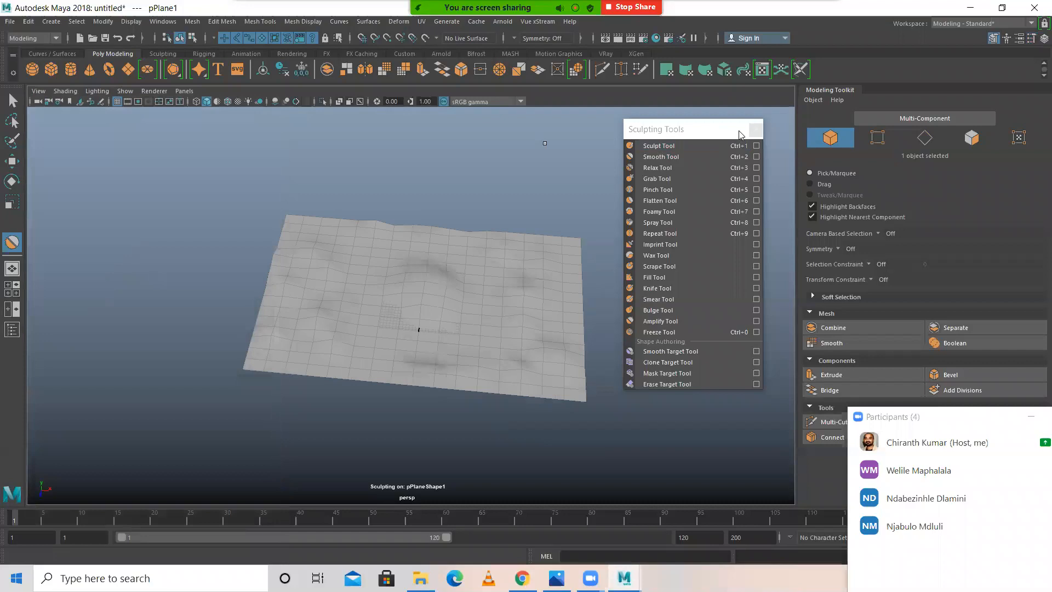
click(756, 132)
Step: Leave sculpting for the Move Tool and examine the terrain's hills from low, close and distant viewpoints
scroll(539, 264, up, 4)
alt+drag(488, 288, 487, 258)
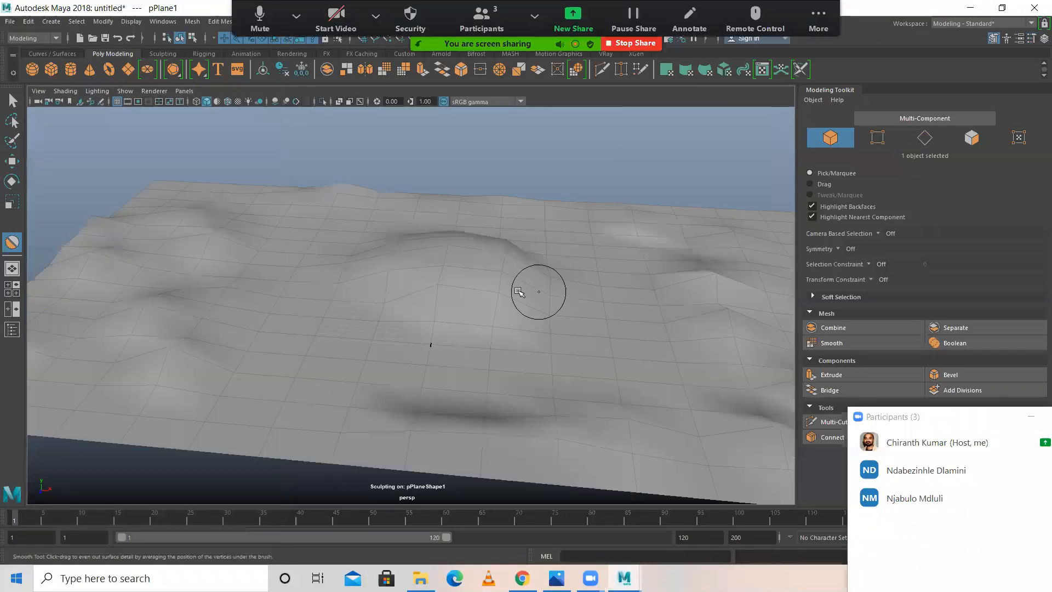
key(w)
alt+drag(548, 246, 539, 231)
scroll(573, 247, down, 1)
alt+right_drag(573, 248, 609, 268)
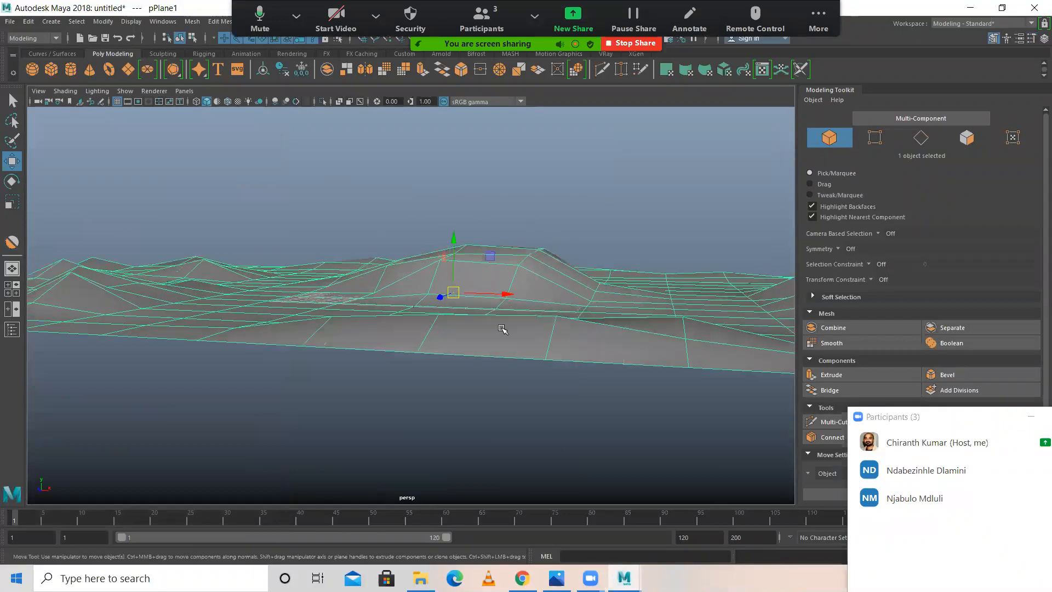
alt+middle_drag(529, 285, 476, 367)
click(633, 300)
alt+drag(647, 302, 686, 305)
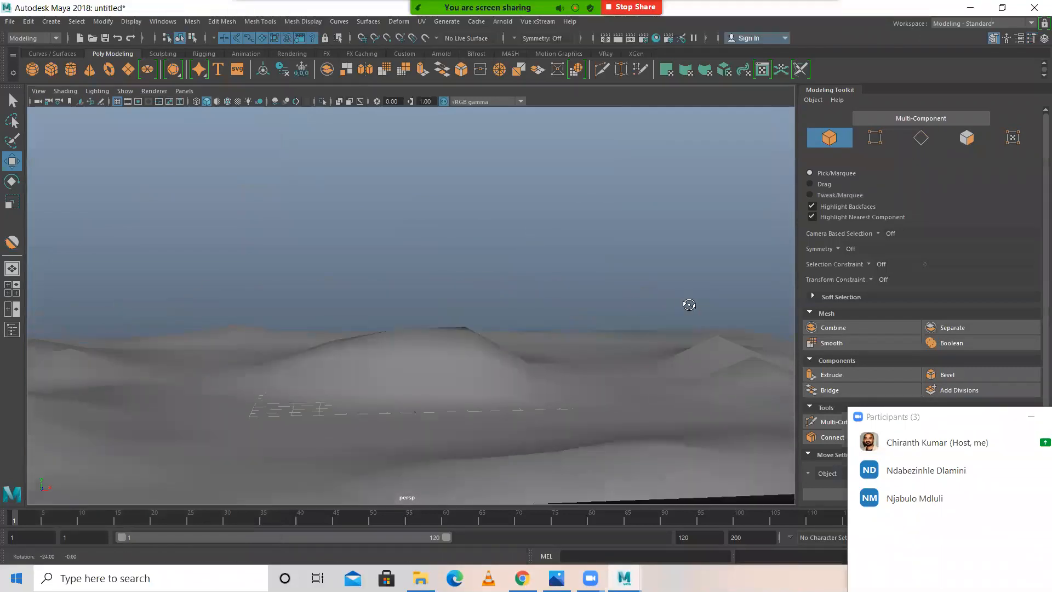
click(480, 340)
click(460, 261)
alt+drag(577, 347, 580, 375)
alt+right_drag(600, 376, 368, 376)
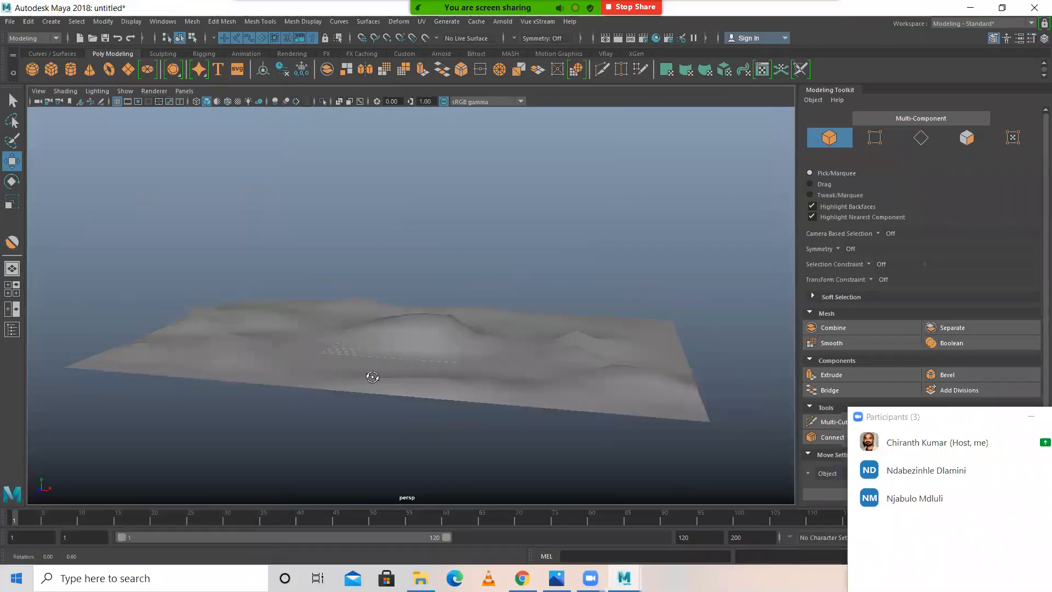
Step: Select the terrain's outer border edges and scale them outward uniformly by about 1.625
alt+drag(369, 376, 396, 423)
click(375, 388)
right_drag(375, 304, 380, 238)
double_click(377, 439)
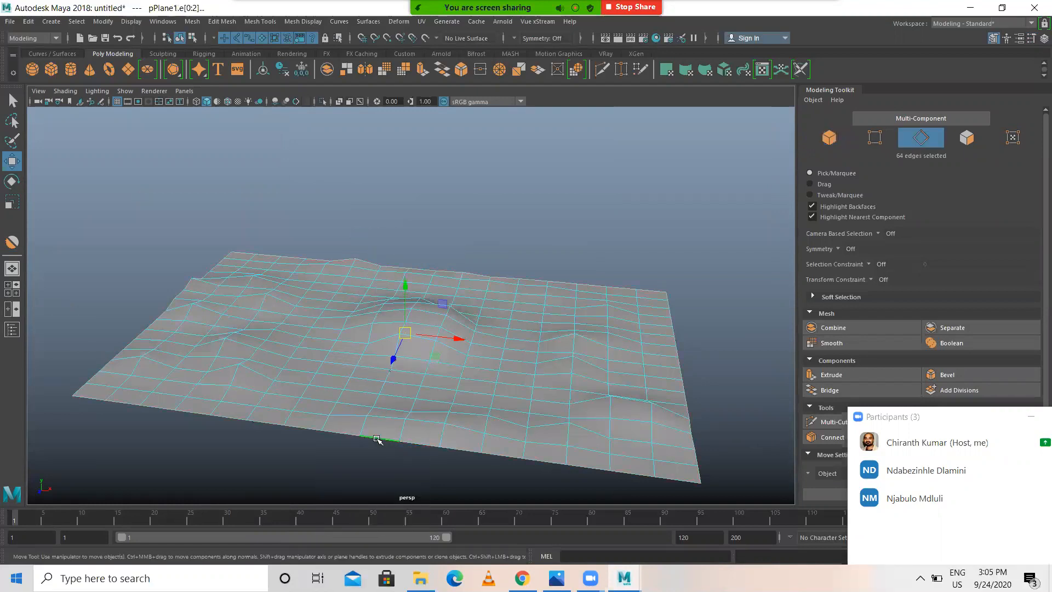
key(r)
drag(403, 338, 596, 383)
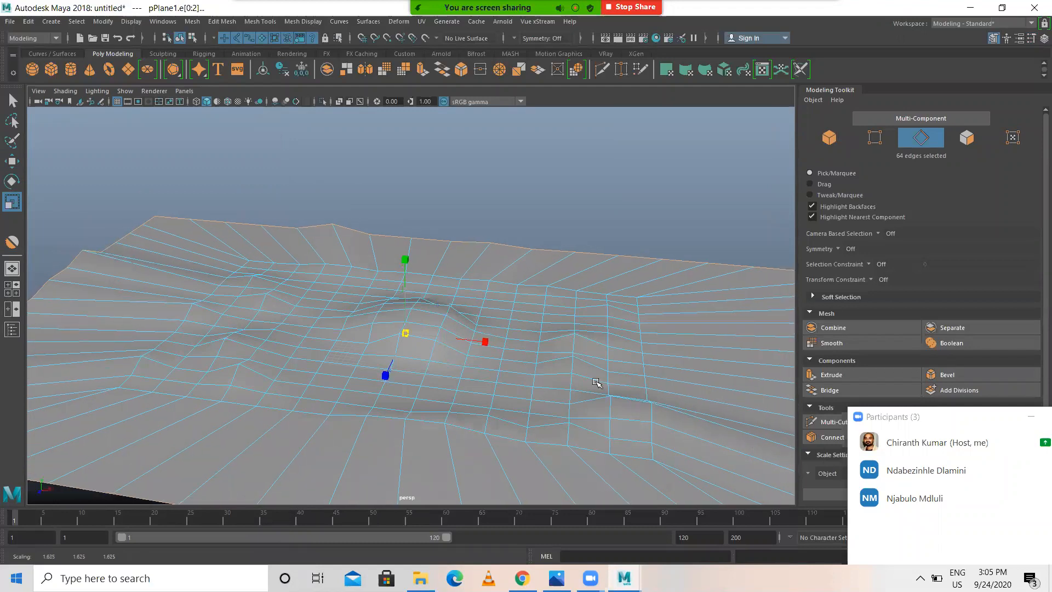
Step: Try undoing the border scaling and selecting individual edge loops along the terrain's extended sides, and clear the edge selection
key(ctrl+z)
double_click(510, 435)
drag(344, 470, 400, 495)
key(ctrl+z)
double_click(652, 408)
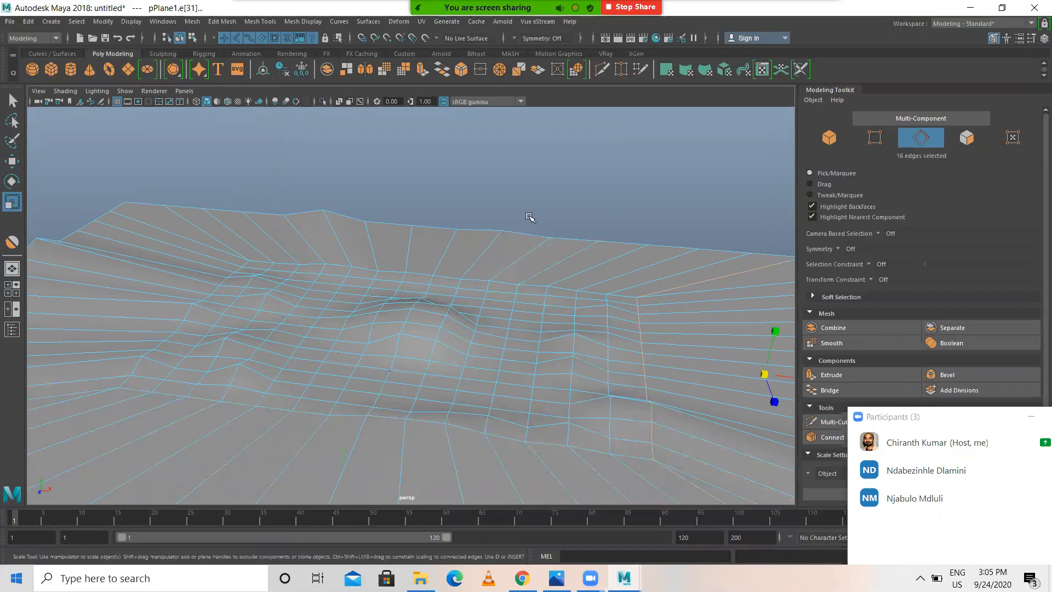
double_click(475, 280)
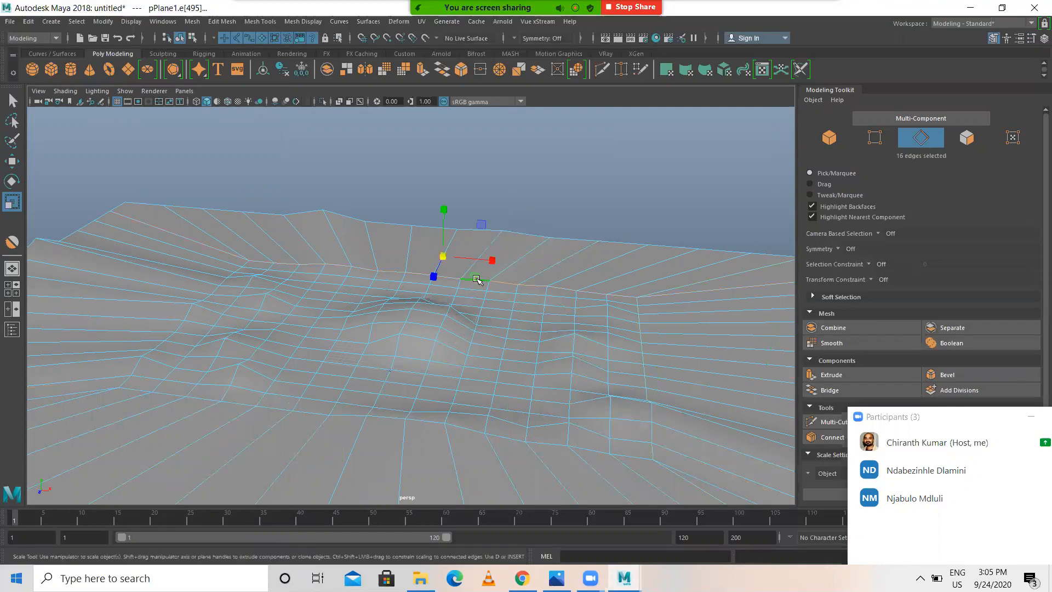
click(530, 170)
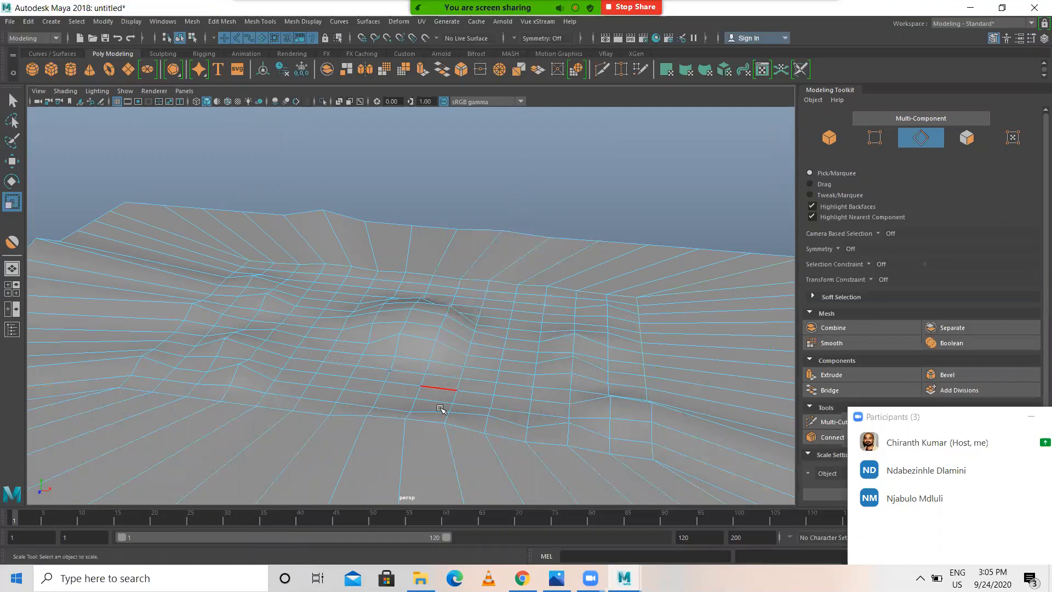
Step: Return the terrain to object selection and examine the extended hills from high, low, close and distant viewpoints
key(w)
right_drag(421, 265, 507, 259)
click(466, 265)
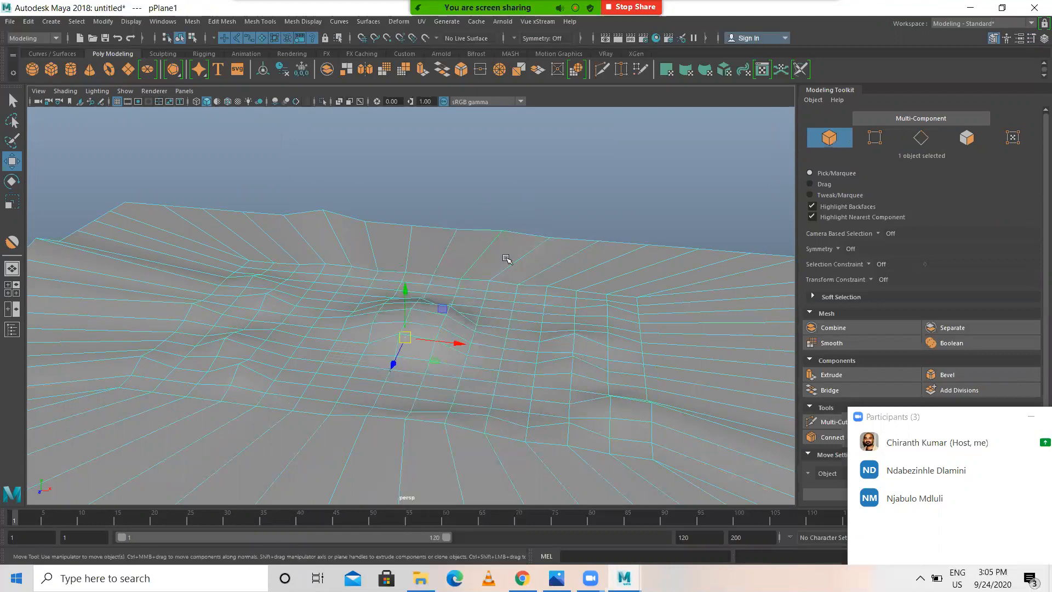
alt+drag(482, 338, 515, 192)
click(514, 193)
alt+right_drag(513, 298, 582, 277)
alt+middle_drag(582, 278, 568, 249)
alt+right_drag(568, 249, 326, 216)
alt+drag(502, 286, 530, 283)
alt+right_drag(400, 345, 491, 384)
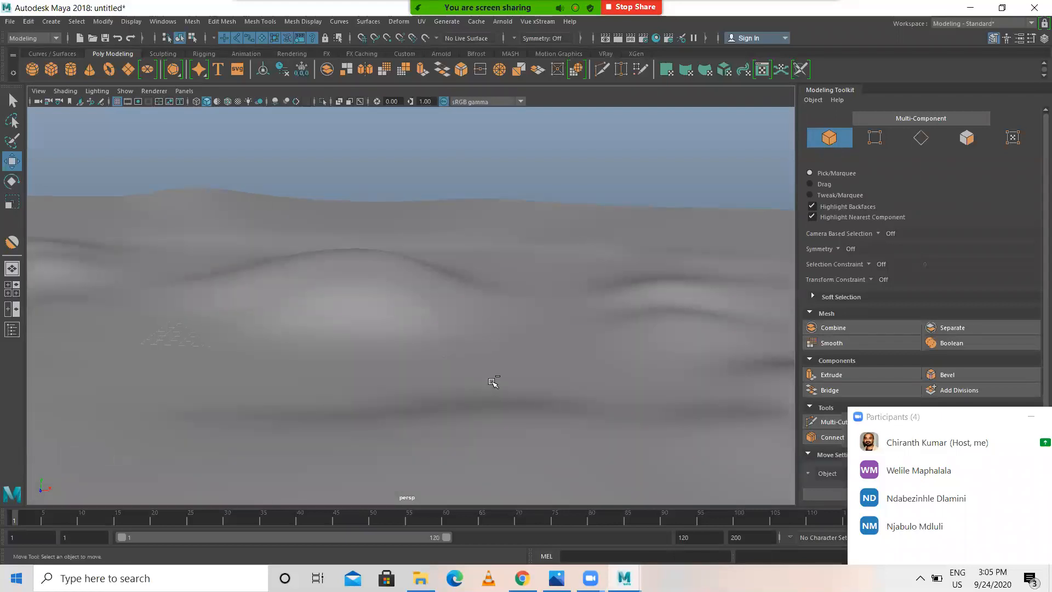
Step: Undo the outward scaling of the terrain's borders and leave the plane deselected in object selection
key(super+space)
key(ctrl+z)
key(ctrl+z)
key(ctrl+z)
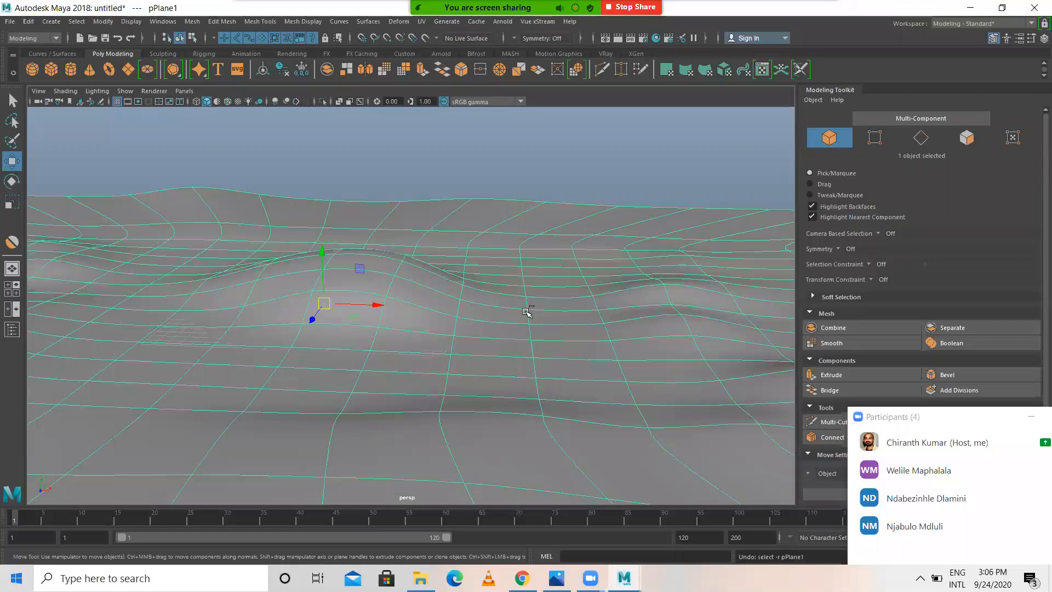
key(ctrl+z)
key(ctrl+z)
key(ctrl+z)
key(ctrl+z)
key(ctrl+z)
key(ctrl+z)
key(ctrl+z)
key(ctrl+z)
key(ctrl+z)
key(ctrl+z)
key(ctrl+z)
key(ctrl+z)
right_drag(471, 302, 547, 244)
click(547, 244)
scroll(376, 304, up, 5)
alt+drag(405, 381, 396, 372)
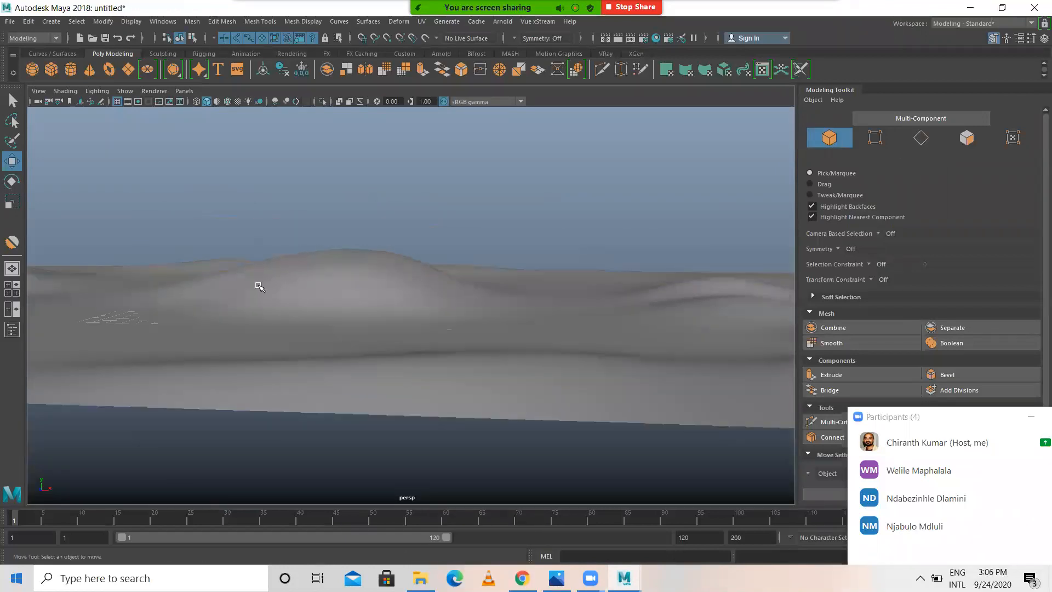
Step: Draw a small polygon cube near the terrain's centre, setting its base in the top view and its height in perspective with wireframe display
click(51, 71)
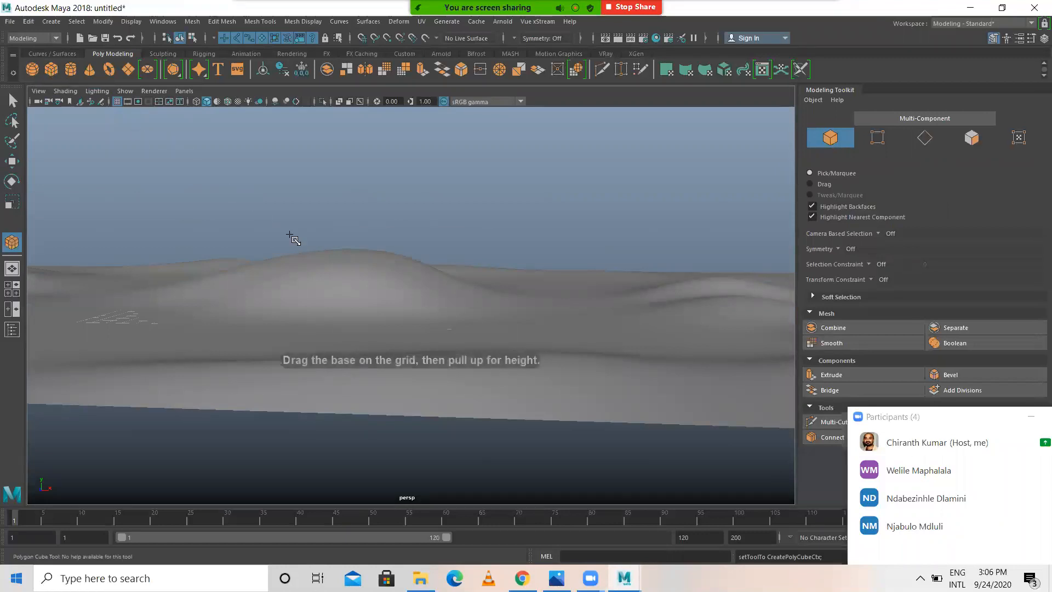
click(51, 71)
key(space)
key(space)
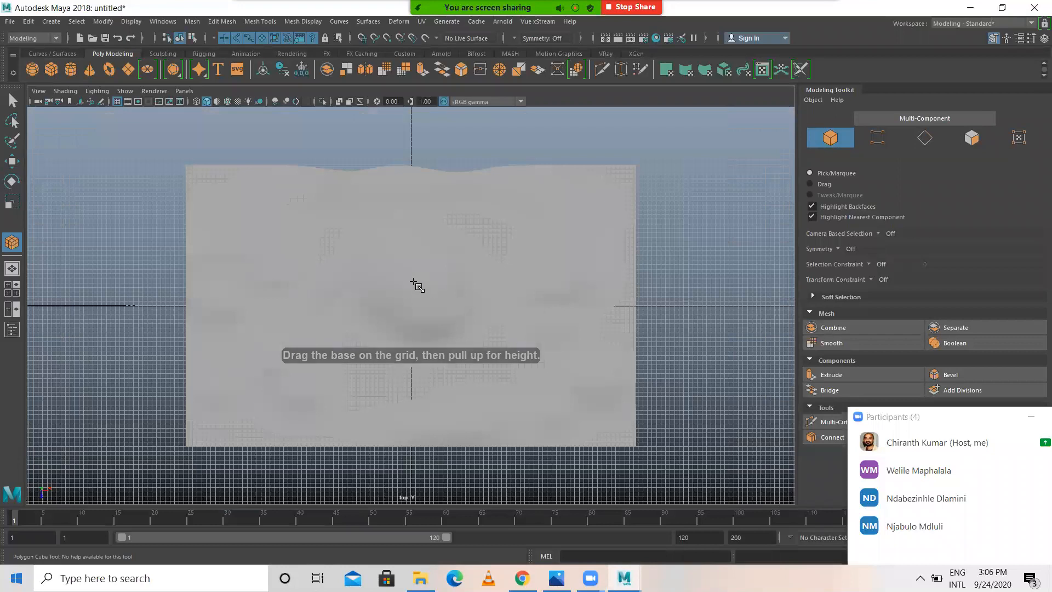
key(4)
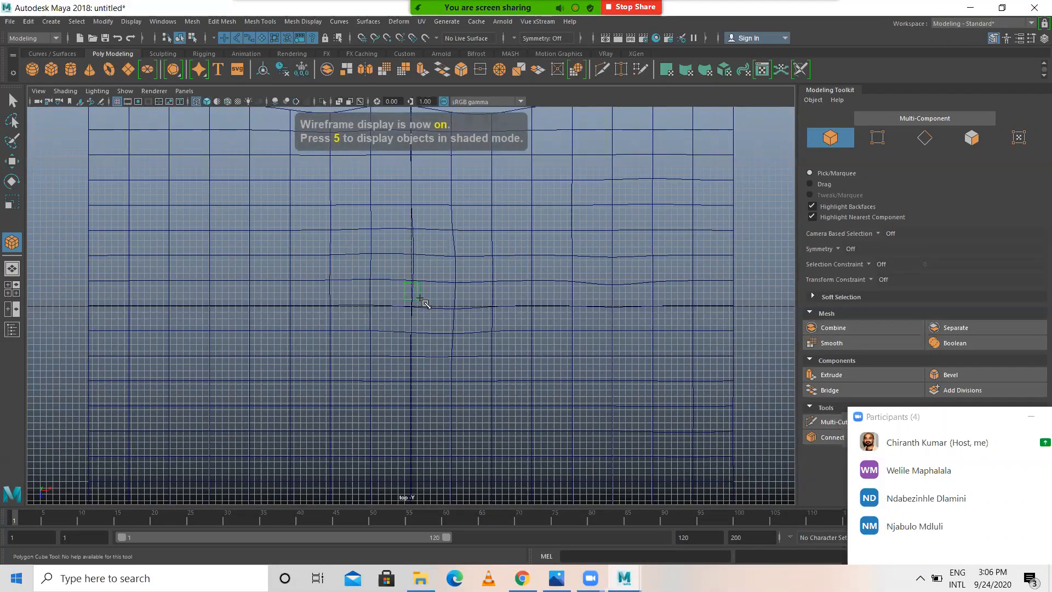
key(space)
key(space)
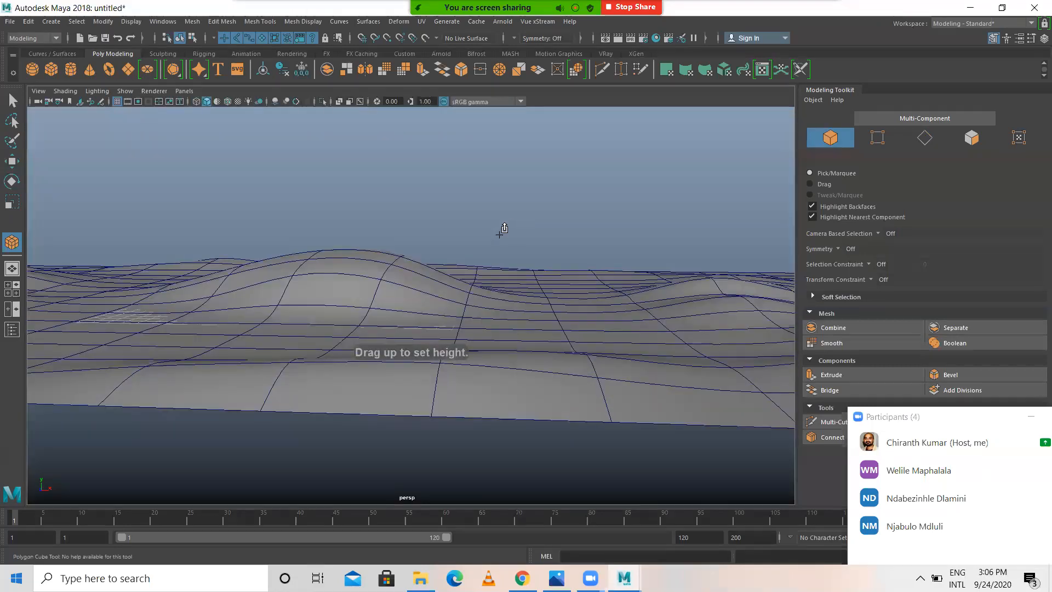
key(4)
Step: Raise the cube out of the ground and position it on the crest of the central mound in shaded display
drag(331, 272, 315, 190)
key(w)
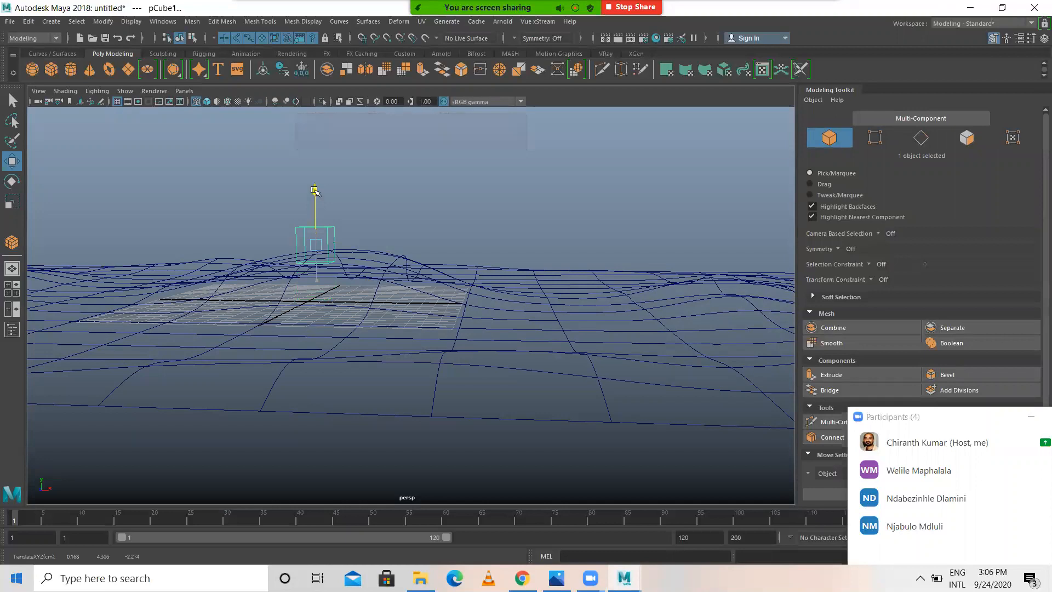
key(5)
alt+drag(286, 253, 293, 280)
alt+drag(331, 334, 414, 324)
drag(489, 313, 429, 354)
key(f)
scroll(460, 317, down, 4)
key(f)
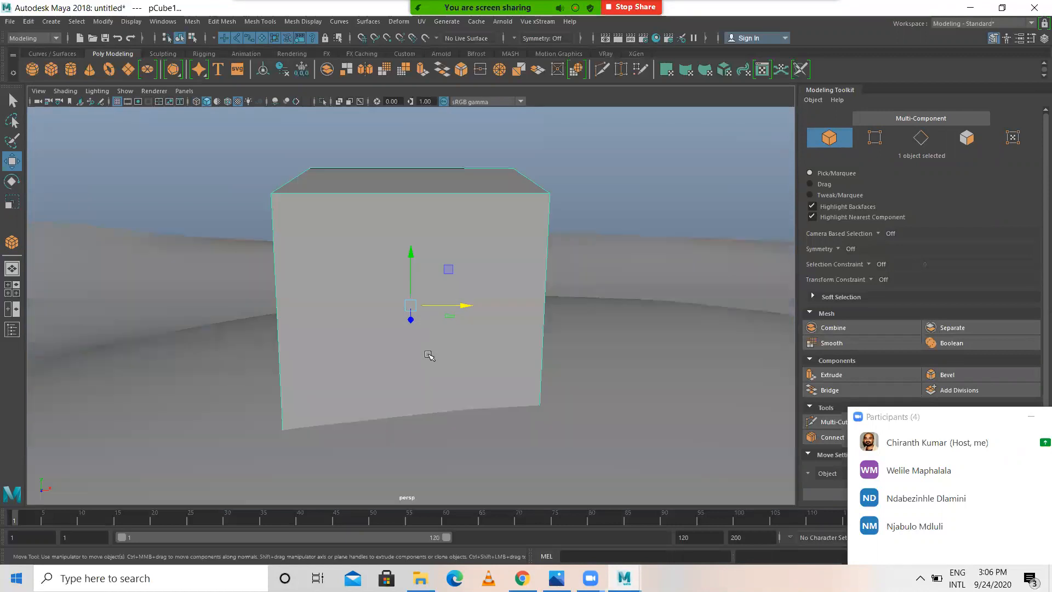
alt+drag(442, 339, 408, 216)
alt+drag(538, 312, 329, 322)
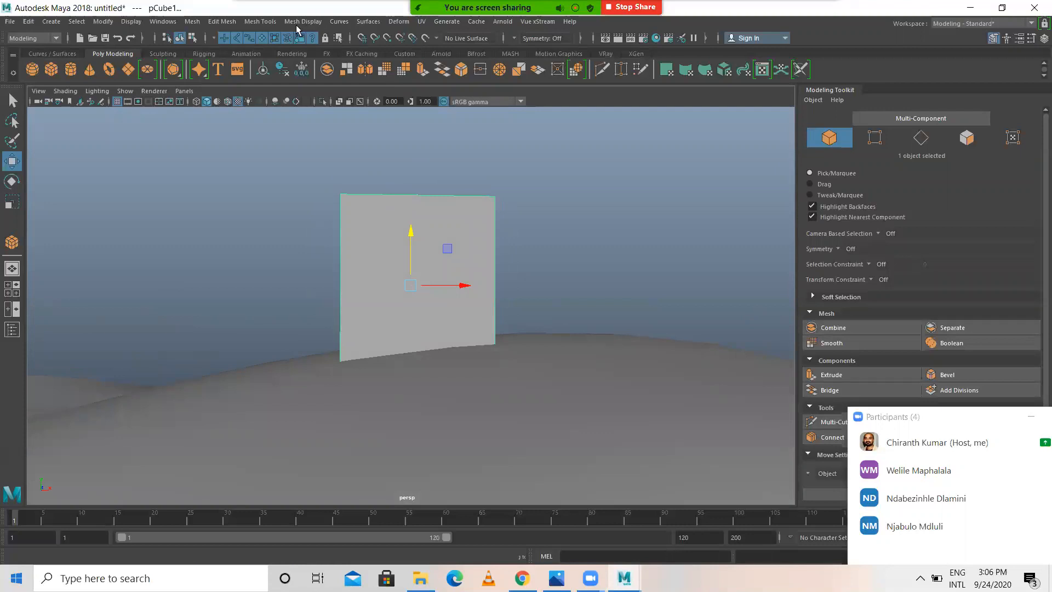
Step: Insert one horizontal edge loop near the cube's top and two vertical loops that frame a doorway in its front wall
click(262, 22)
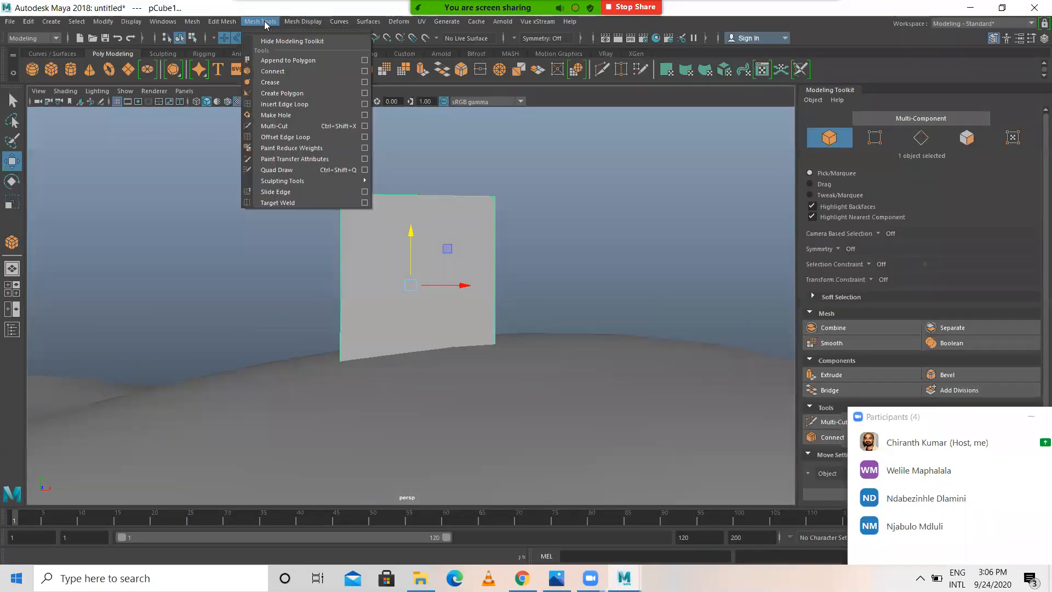
click(284, 104)
drag(340, 205, 340, 207)
alt+drag(420, 259, 411, 263)
drag(398, 215, 395, 215)
alt+drag(344, 253, 384, 248)
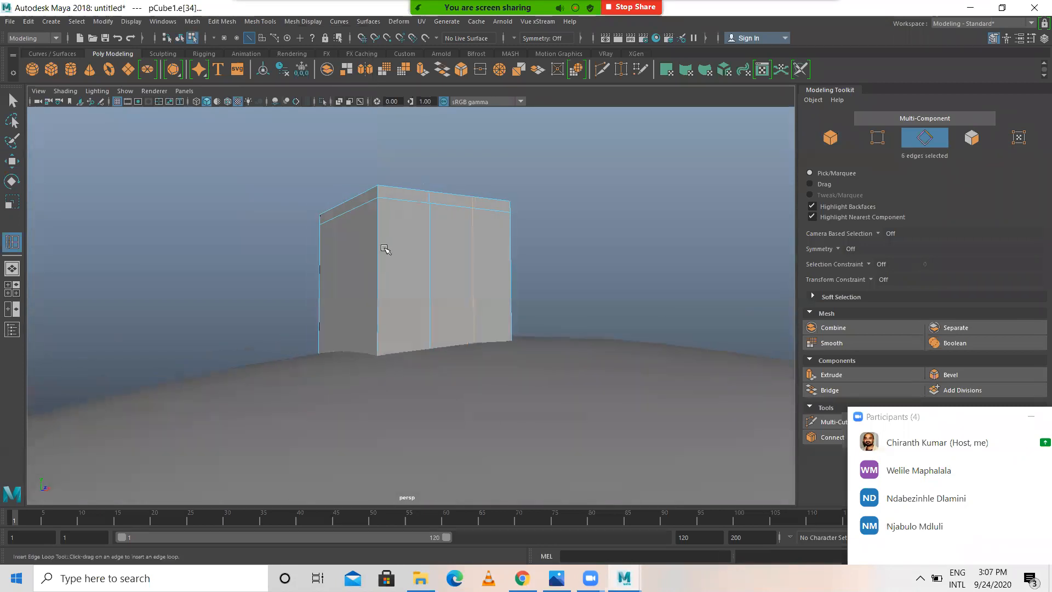
Step: Extrude the cube's middle front face inward and delete it to open a doorway
key(w)
right_drag(450, 235, 449, 272)
click(446, 233)
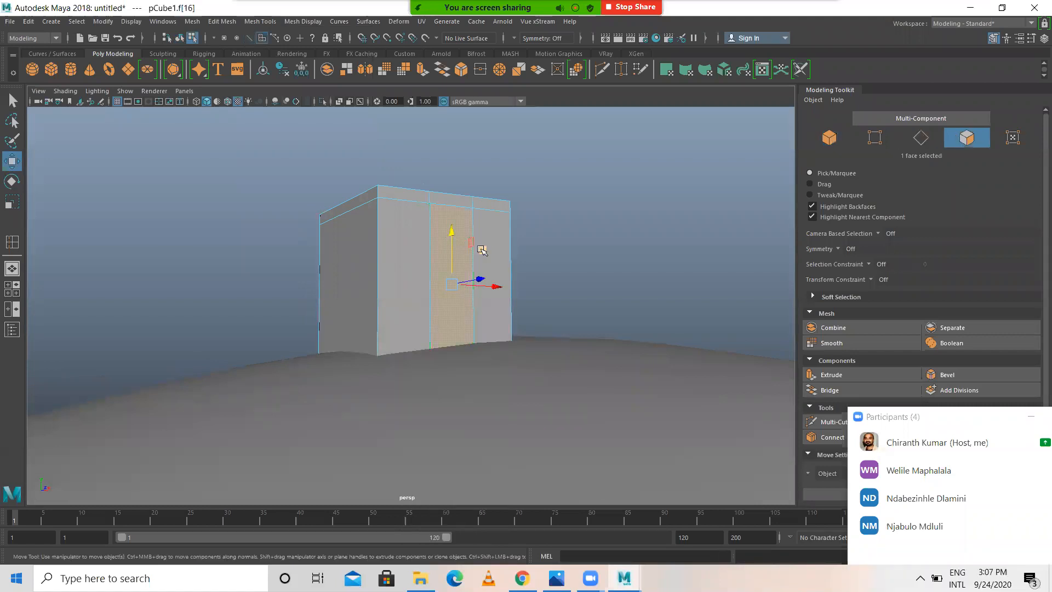
click(221, 21)
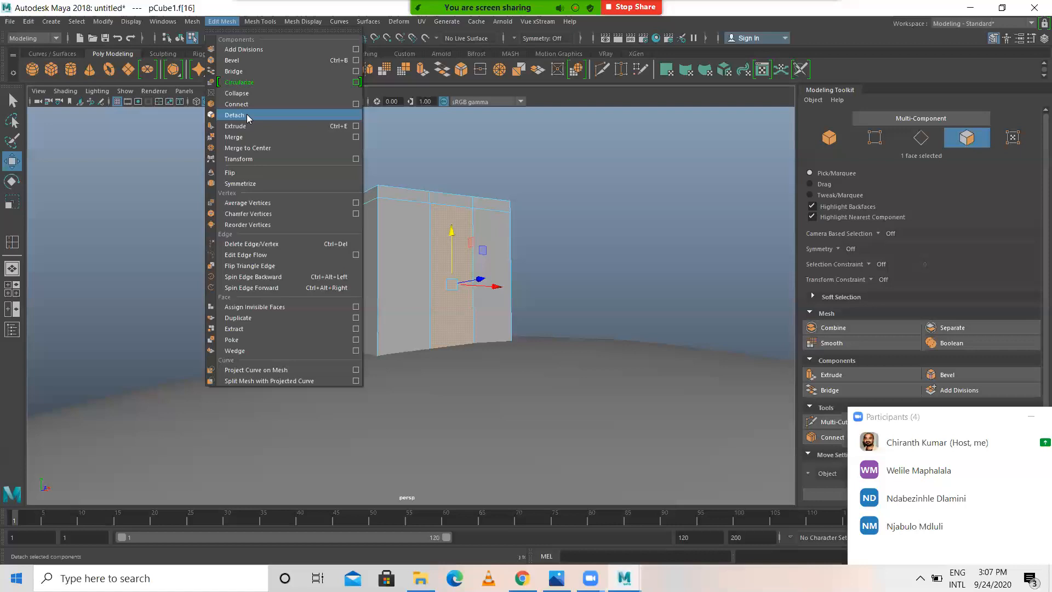
click(235, 126)
alt+drag(394, 235, 550, 328)
drag(500, 296, 487, 294)
key(Delete)
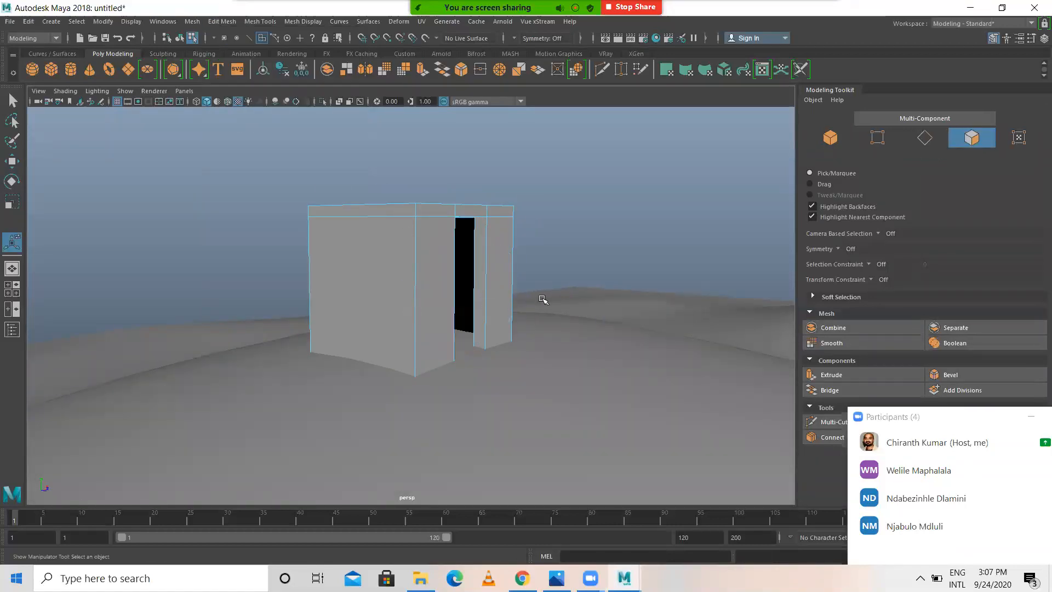
alt+drag(656, 282, 553, 220)
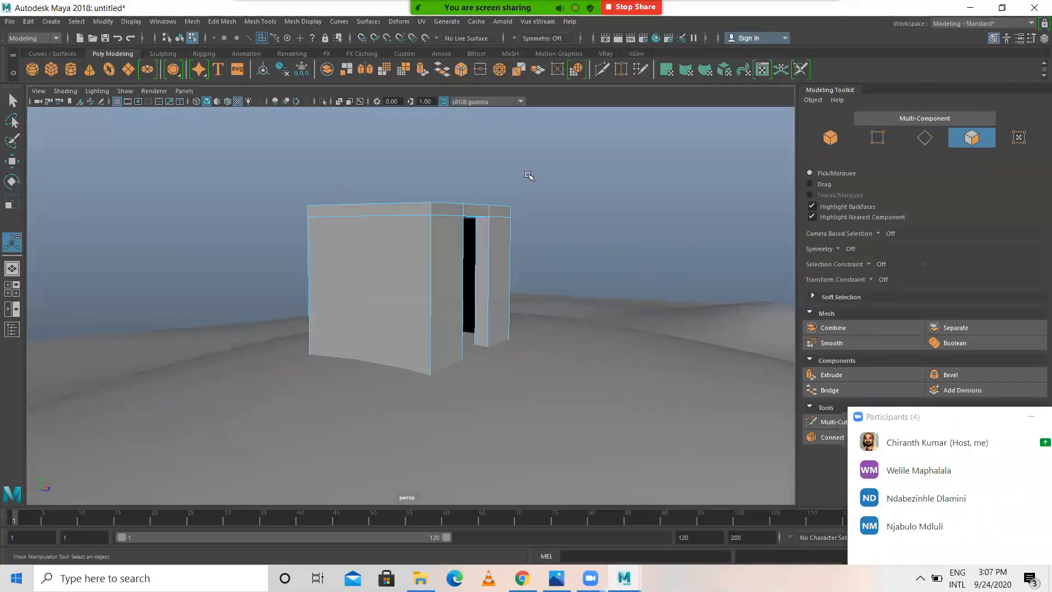
Step: Insert a horizontal edge loop above the cube's mid-height and two vertical loops across its side wall to frame a window
click(259, 22)
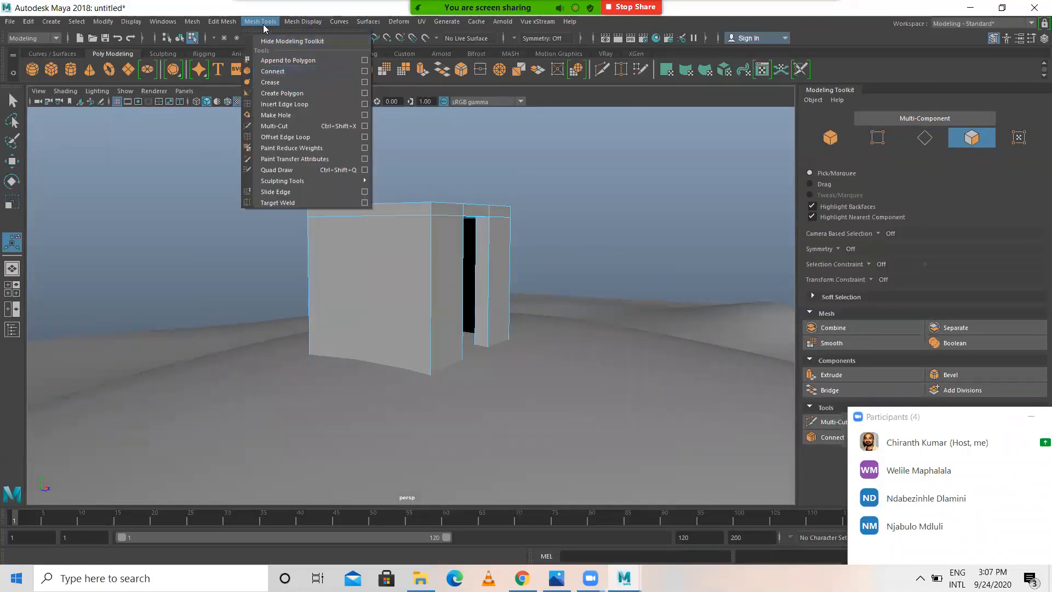
click(293, 105)
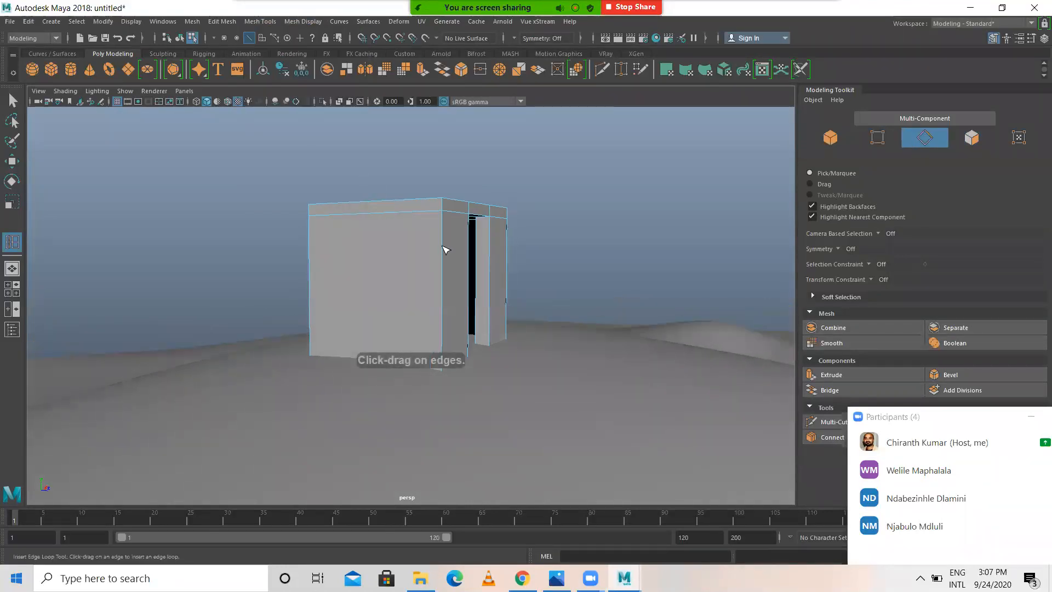
click(444, 268)
mouse_move(443, 268)
alt+mouse_down()
mouse_move(403, 251)
mouse_move(425, 260)
alt+mouse_up()
alt+drag(405, 221, 396, 214)
click(385, 213)
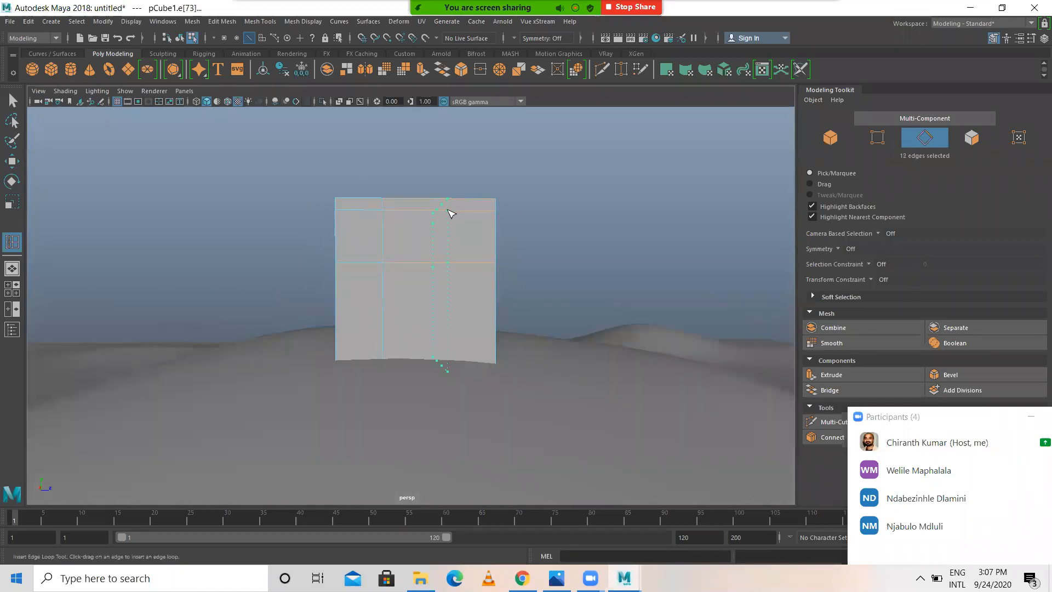
Step: Extrude the side wall's upper middle face inward with a Local Translate Z of about -0.228, and delete it to open a window
key(w)
right_drag(423, 225, 437, 246)
click(430, 219)
alt+drag(432, 215, 412, 265)
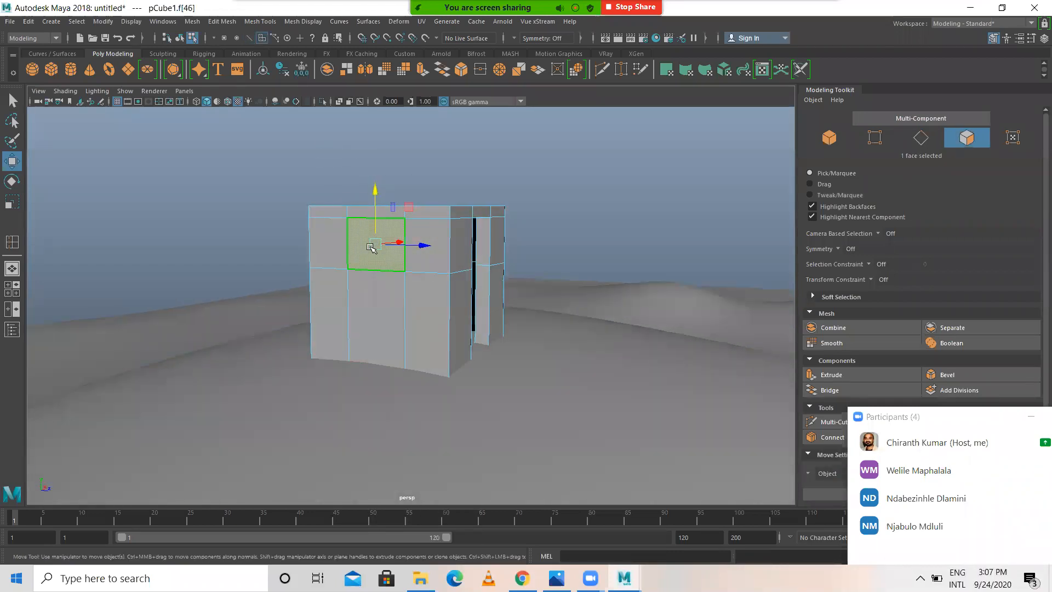
click(222, 21)
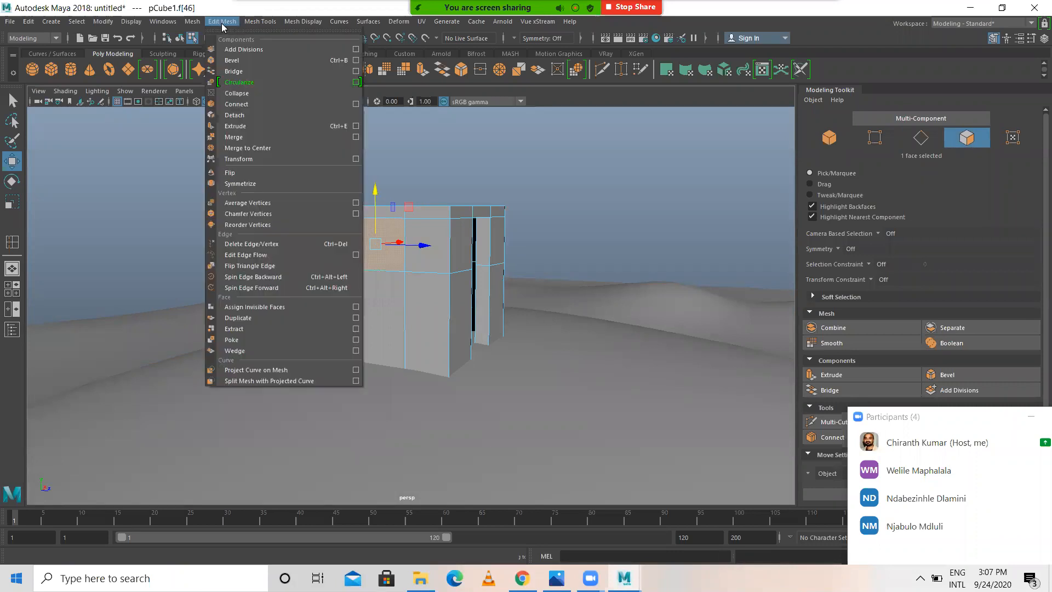
click(260, 125)
alt+drag(403, 247, 332, 243)
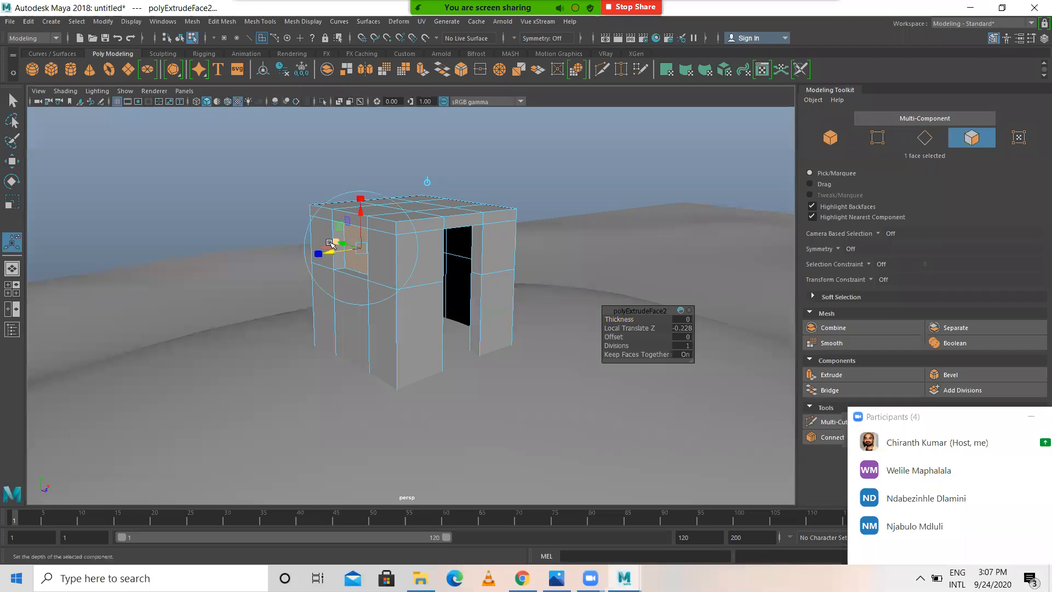
key(Delete)
key(w)
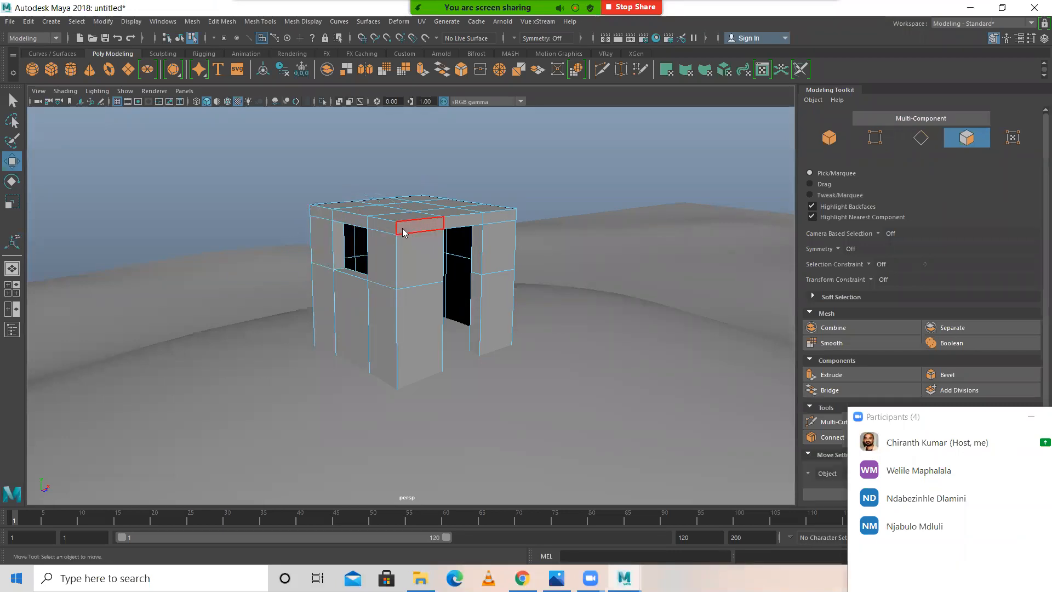
Step: Duplicate the whole room and raise the copy to a height of about 7.53, stacking it as an upper storey
right_drag(403, 232, 449, 195)
click(468, 185)
alt+drag(468, 185, 469, 296)
click(476, 263)
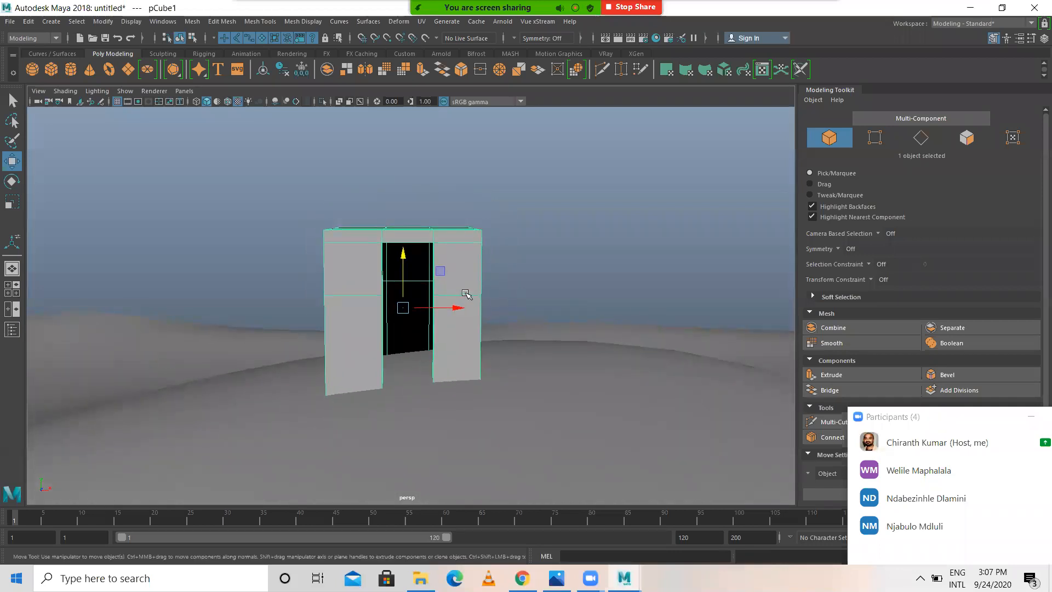
key(ctrl+d)
drag(399, 248, 390, 90)
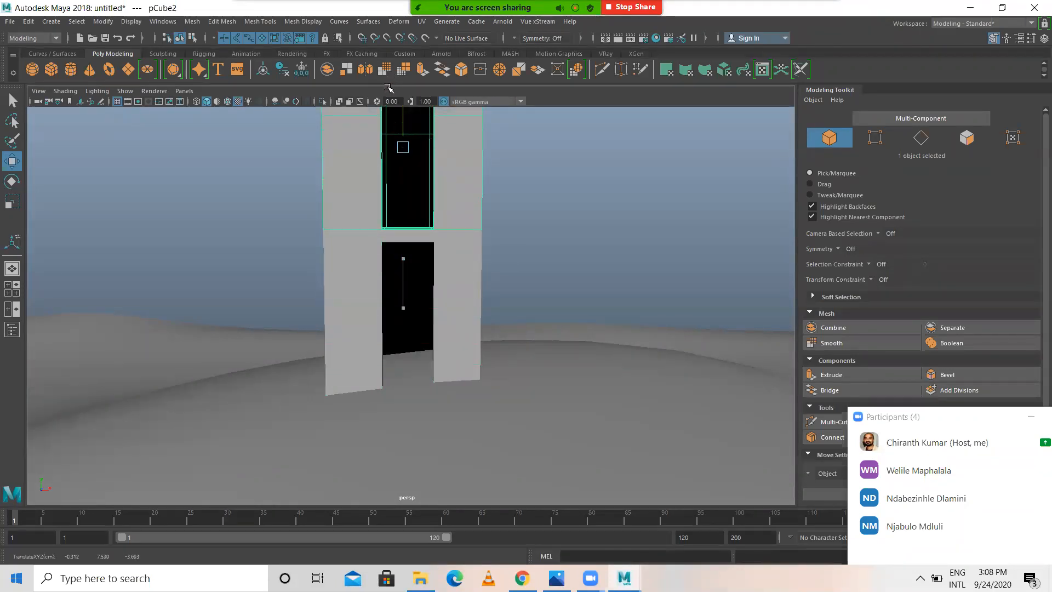
scroll(470, 273, down, 3)
alt+drag(470, 281, 452, 282)
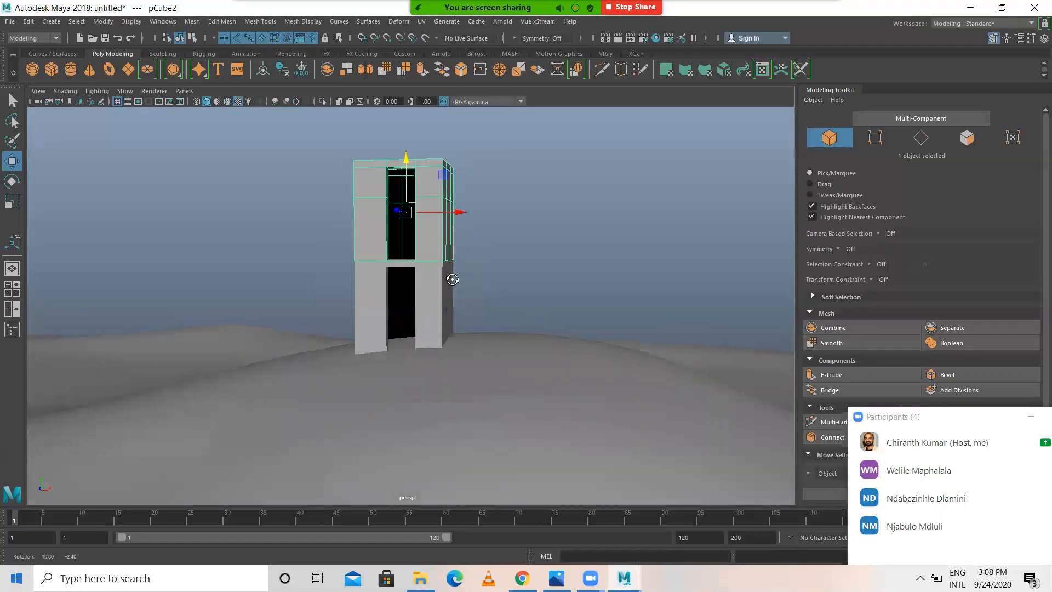
Step: Copy the lower room sideways along X so the duplicate adjoins it as a ground-floor wing, and deselect it
click(509, 249)
click(429, 295)
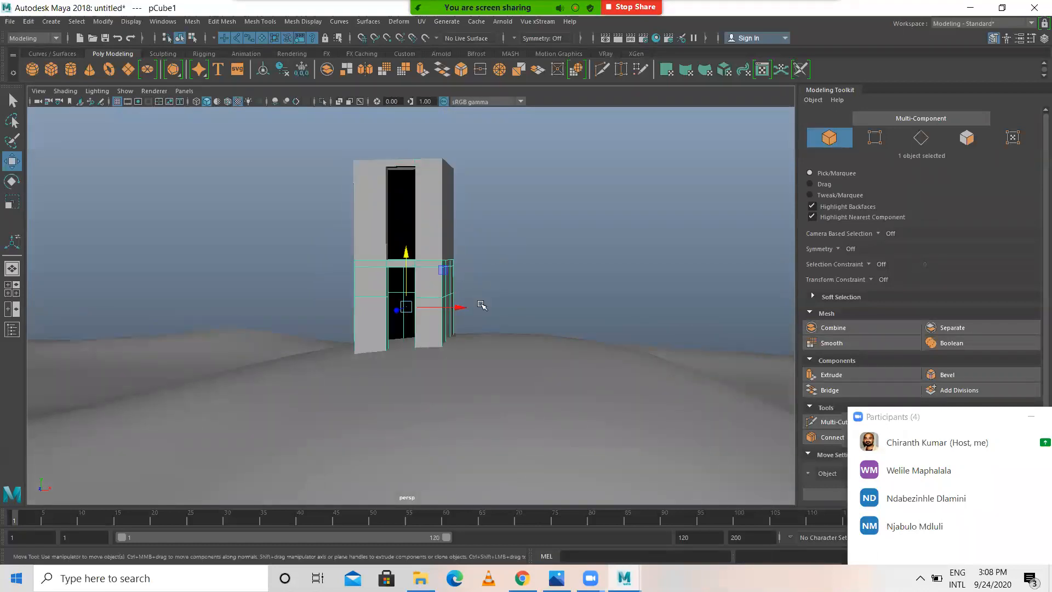
mouse_move(458, 306)
shift+mouse_down()
mouse_move(576, 320)
mouse_move(544, 311)
mouse_move(505, 324)
mouse_move(597, 322)
mouse_move(558, 323)
shift+mouse_up()
click(608, 305)
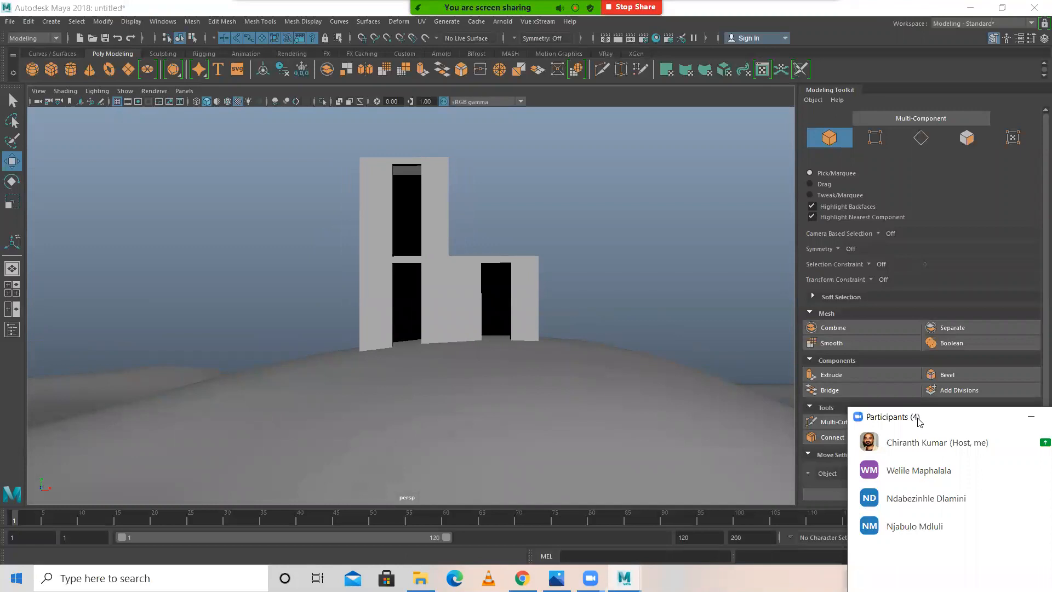
Step: Switch to Zoom's Participants window, move it upward and narrow it to uncover more of the workspace
drag(918, 418, 854, 250)
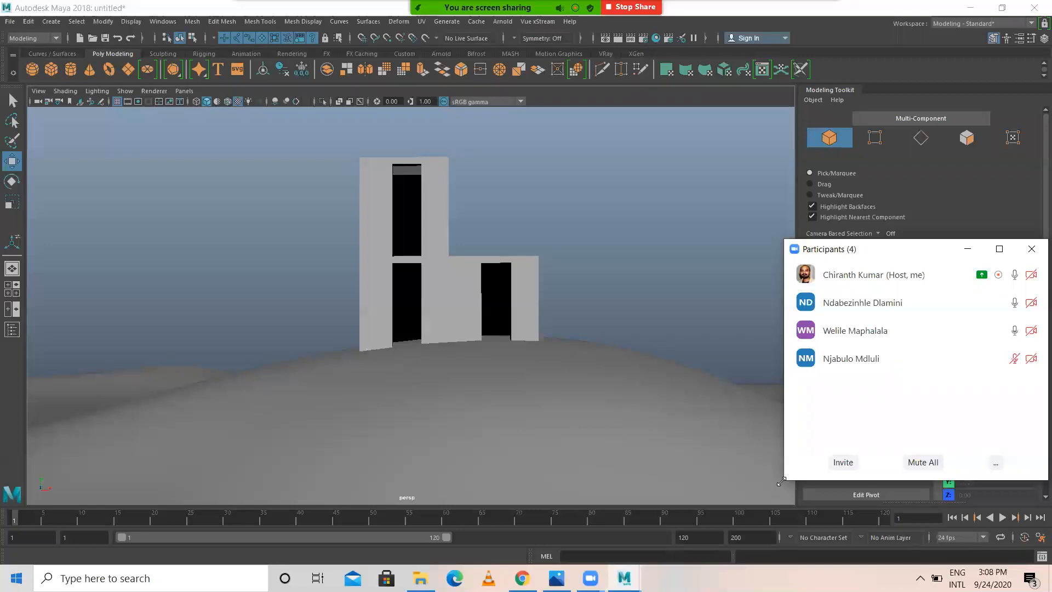
drag(781, 481, 852, 463)
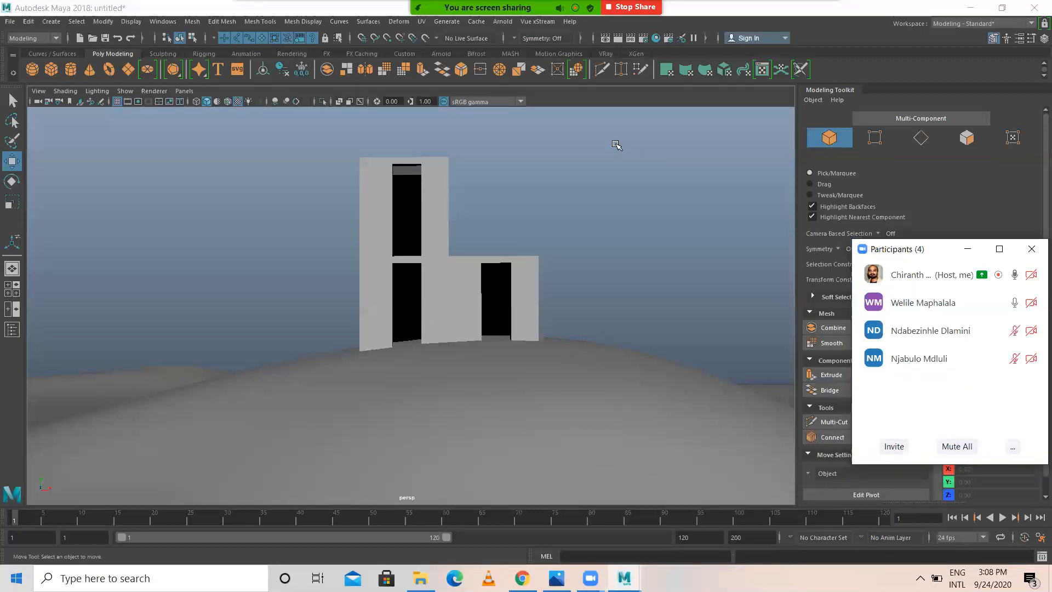
Step: Draw a polygon cube over the two-storey tower's footprint, making its base slightly larger than the walls
click(51, 71)
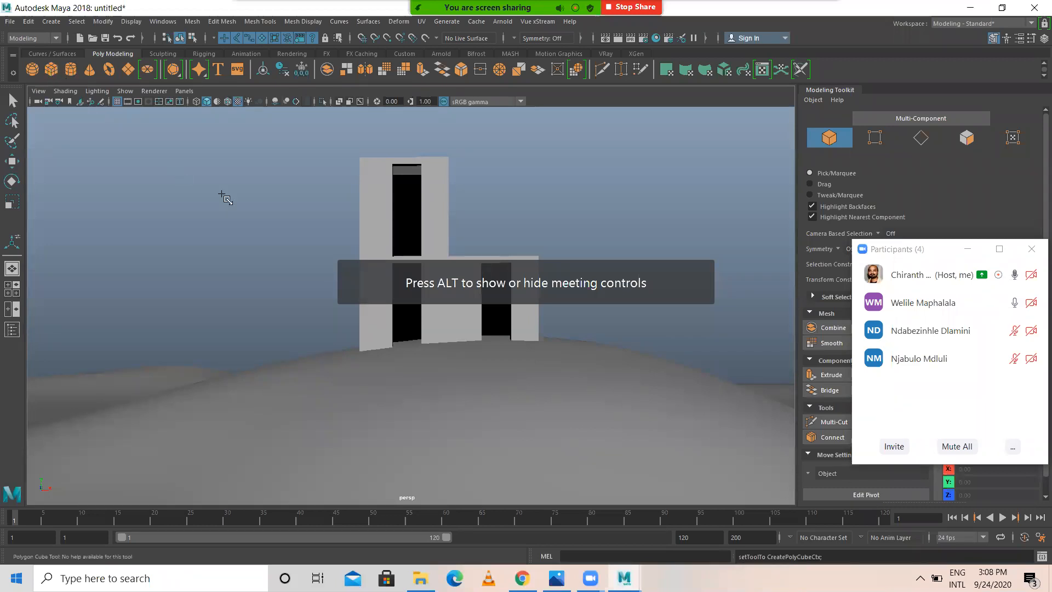
key(space)
key(space)
scroll(521, 296, up, 5)
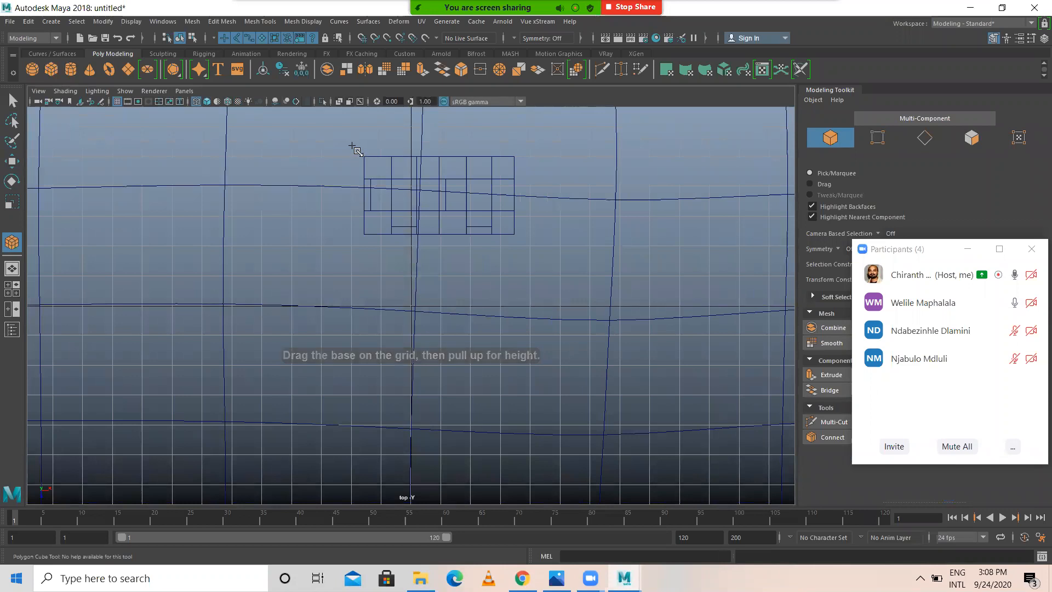
drag(356, 150, 385, 179)
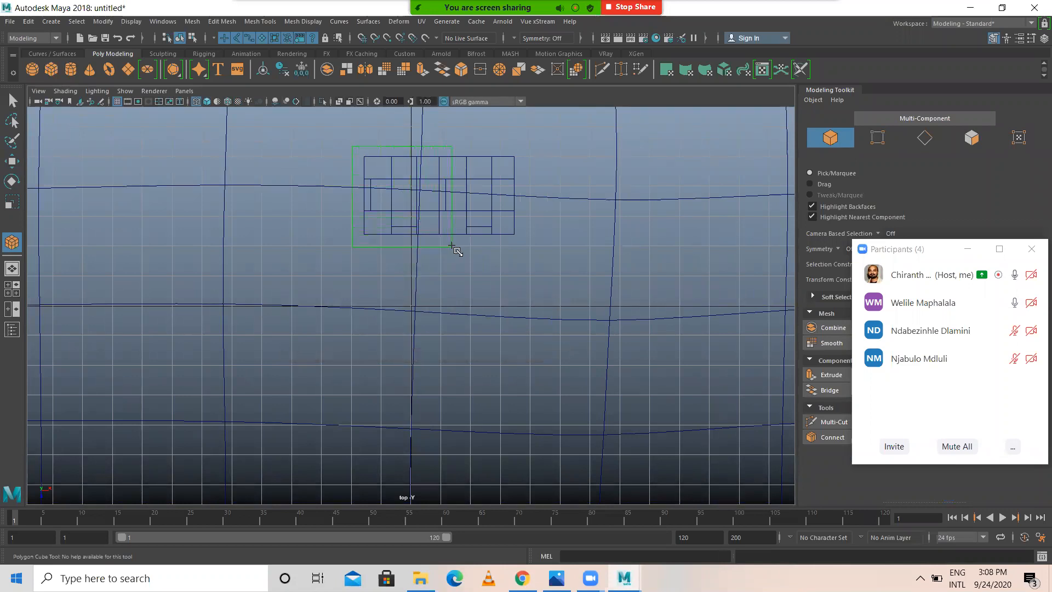
drag(451, 245, 452, 245)
Step: Raise the new cube onto the top of the upper storey, at a height of about 9.93
key(space)
key(space)
key(4)
alt+drag(475, 366, 421, 475)
drag(399, 442, 403, 80)
key(6)
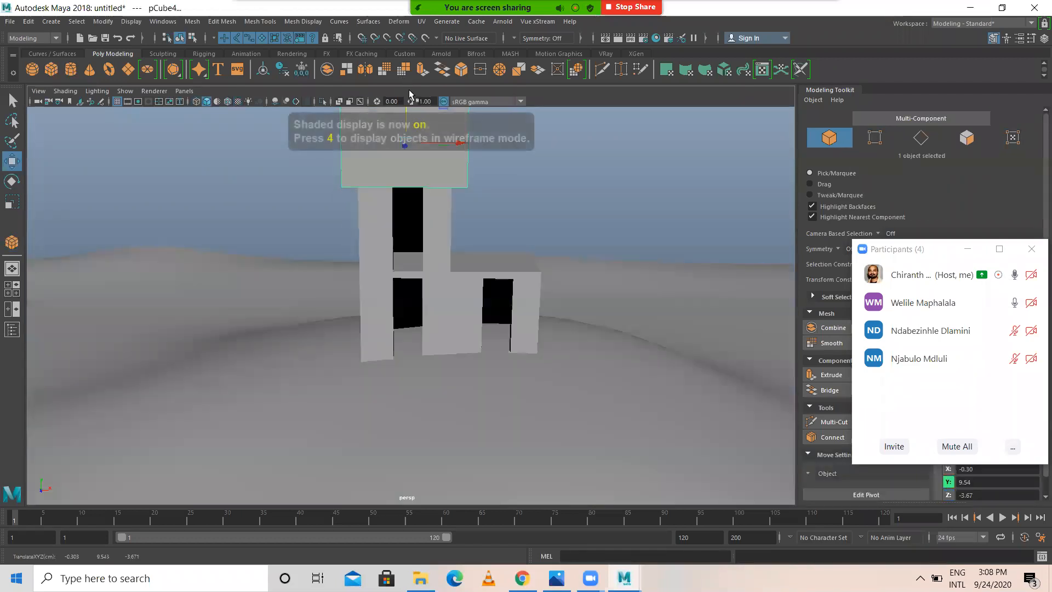
alt+drag(482, 251, 315, 284)
alt+right_drag(315, 285, 392, 294)
alt+middle_drag(392, 293, 397, 351)
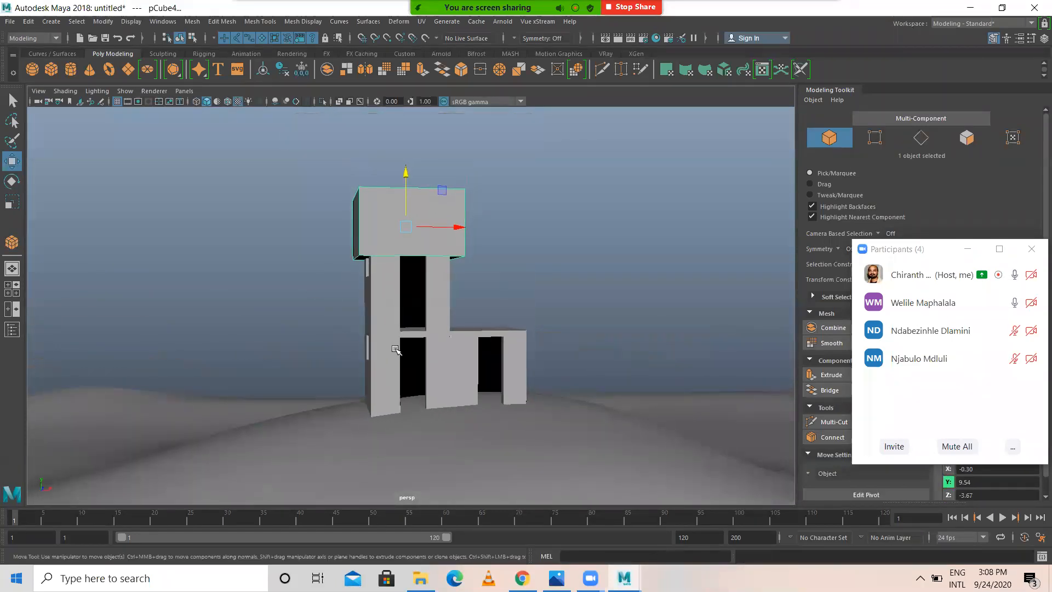
alt+drag(383, 334, 382, 342)
drag(407, 176, 389, 246)
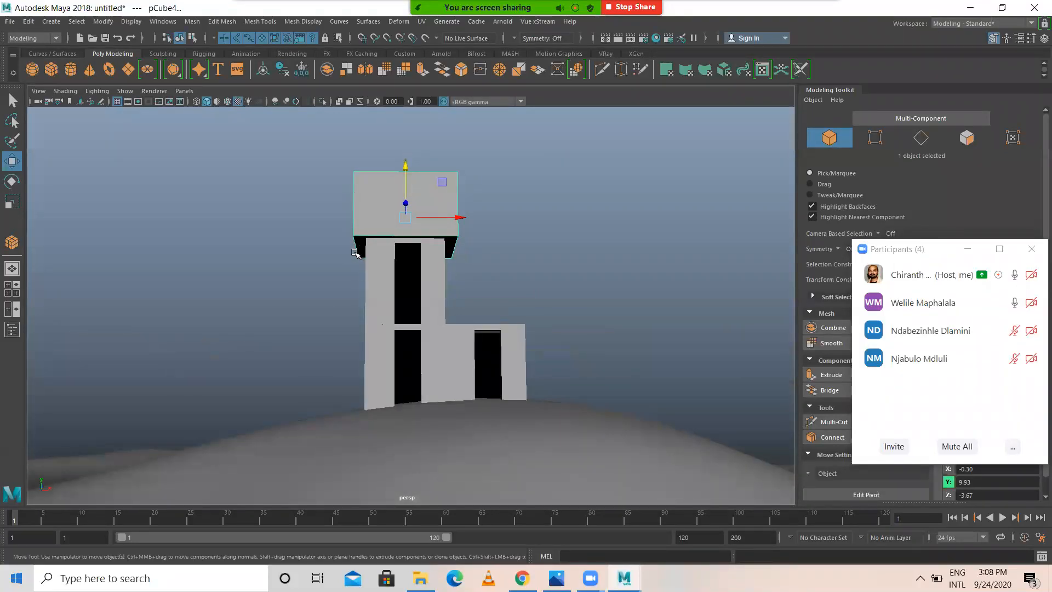
Step: Scale the cube's top face inward to about 0.22 in X and Z, tapering the block into a roof
alt+drag(347, 277, 375, 194)
right_drag(376, 193, 377, 224)
click(383, 217)
key(r)
drag(405, 209, 343, 205)
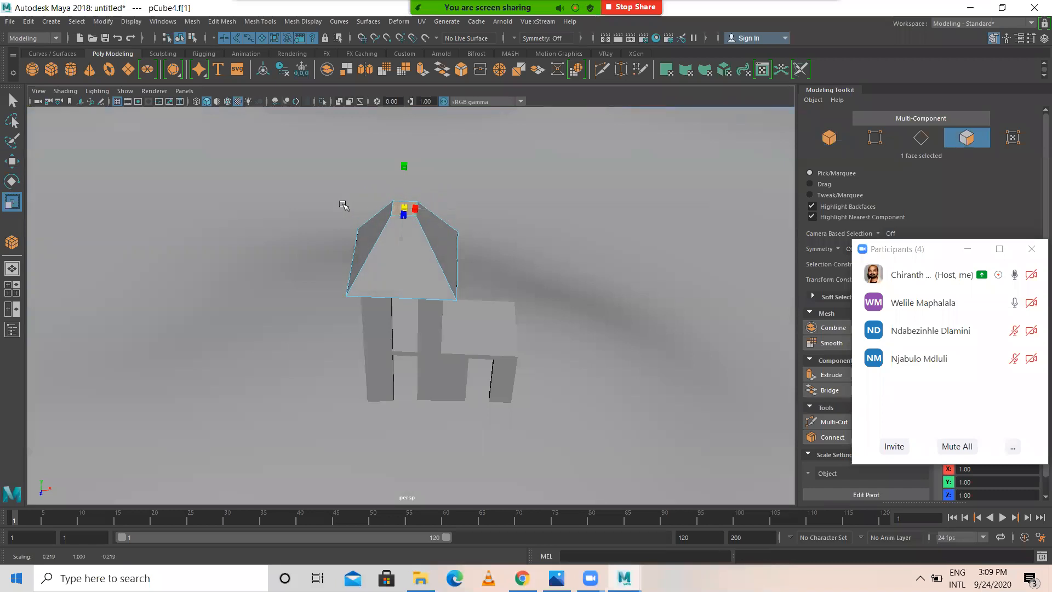
Step: Lower the roof's top face to a height of about 10.33, widen it slightly, and reselect the roof as an object
key(w)
click(401, 235)
alt+drag(402, 235, 399, 245)
drag(405, 131, 399, 148)
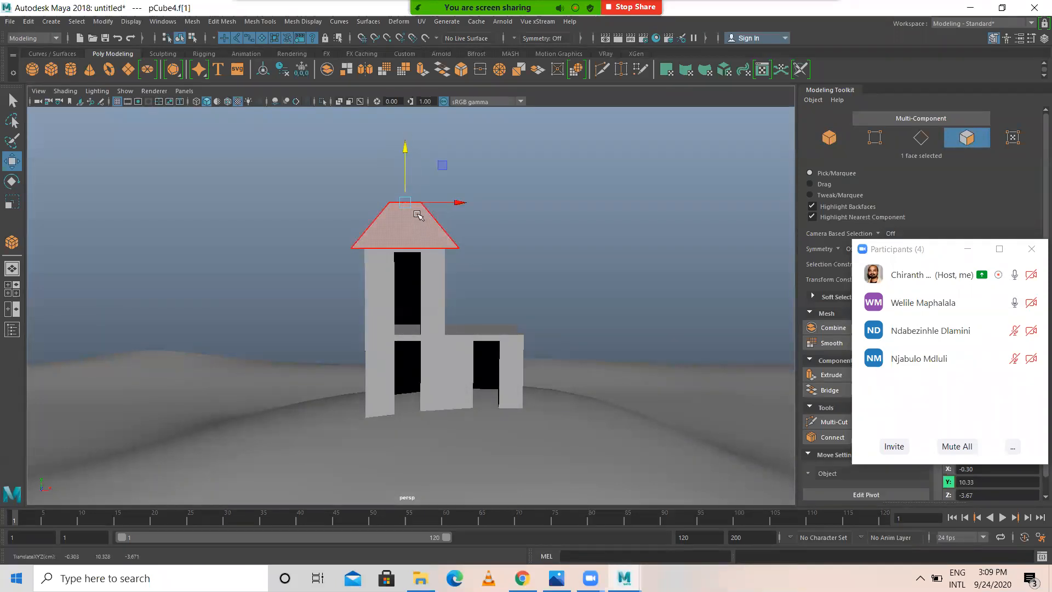
key(r)
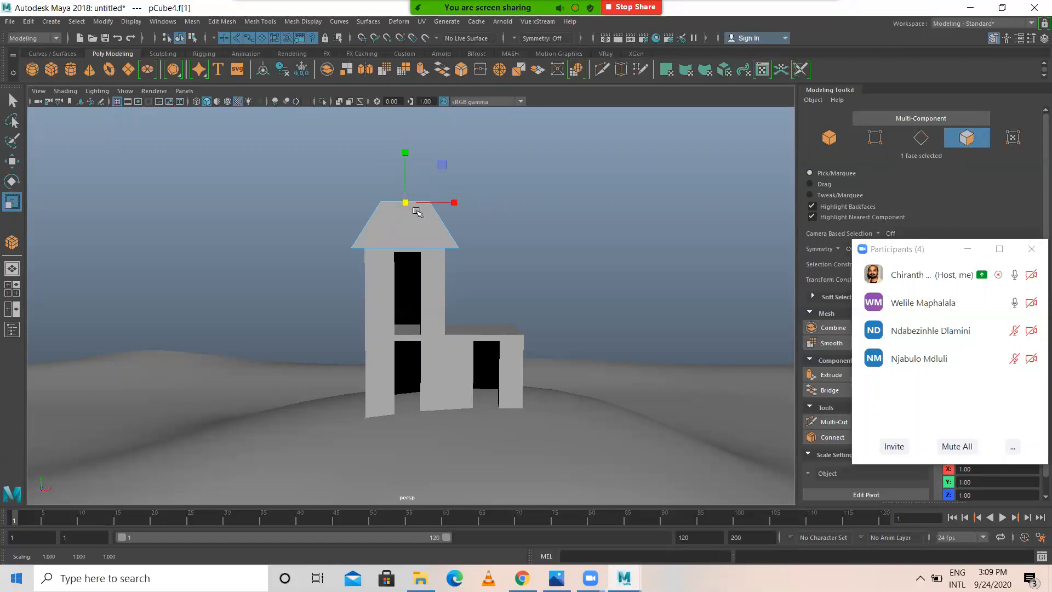
key(w)
right_drag(415, 219, 472, 200)
alt+drag(472, 200, 394, 258)
click(395, 226)
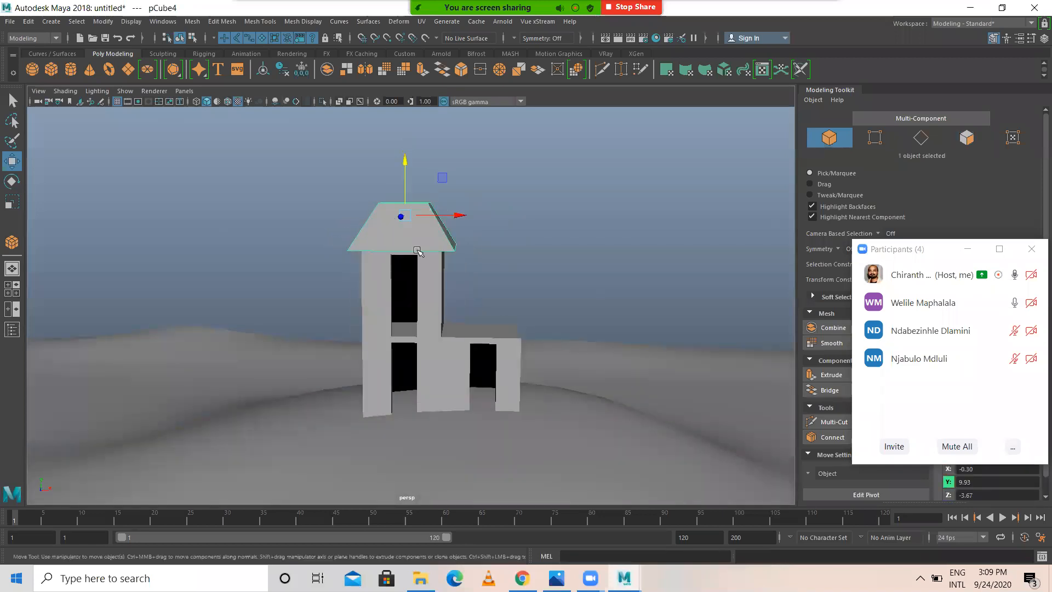
Step: Duplicate the tapered roof and raise the copy to a height of about 10.53
alt+right_drag(435, 273, 438, 273)
alt+middle_drag(493, 318, 460, 220)
alt+right_drag(494, 278, 443, 274)
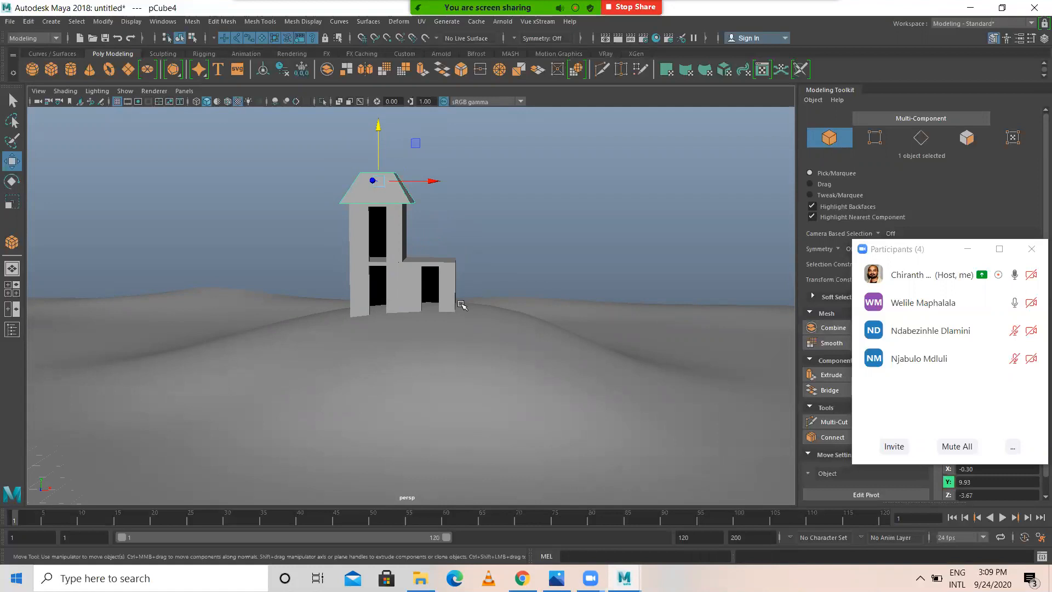
mouse_move(402, 211)
alt+mouse_down()
mouse_move(380, 204)
mouse_move(394, 203)
alt+mouse_up()
alt+drag(399, 241, 413, 269)
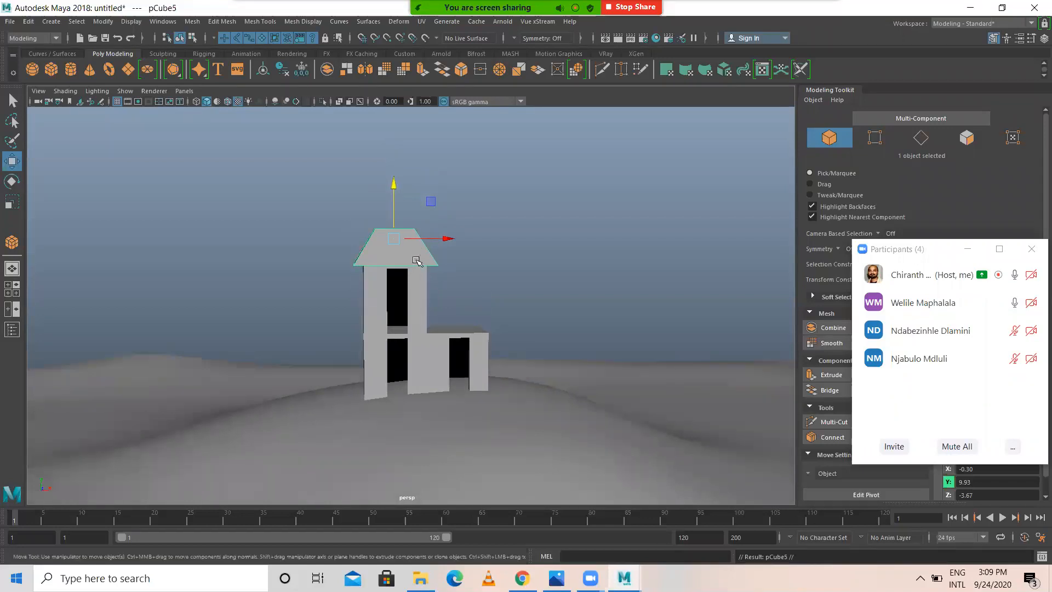
shift+drag(394, 183, 394, 174)
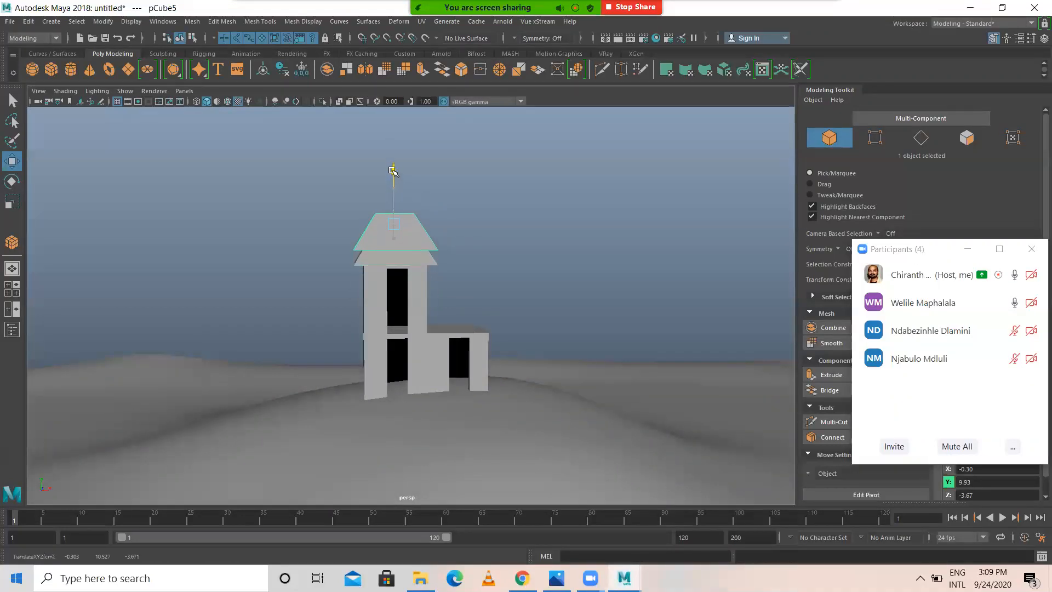
Step: Rotate the raised roof copy about 7.8 degrees around Z and scale it down slightly
key(e)
drag(374, 178, 370, 178)
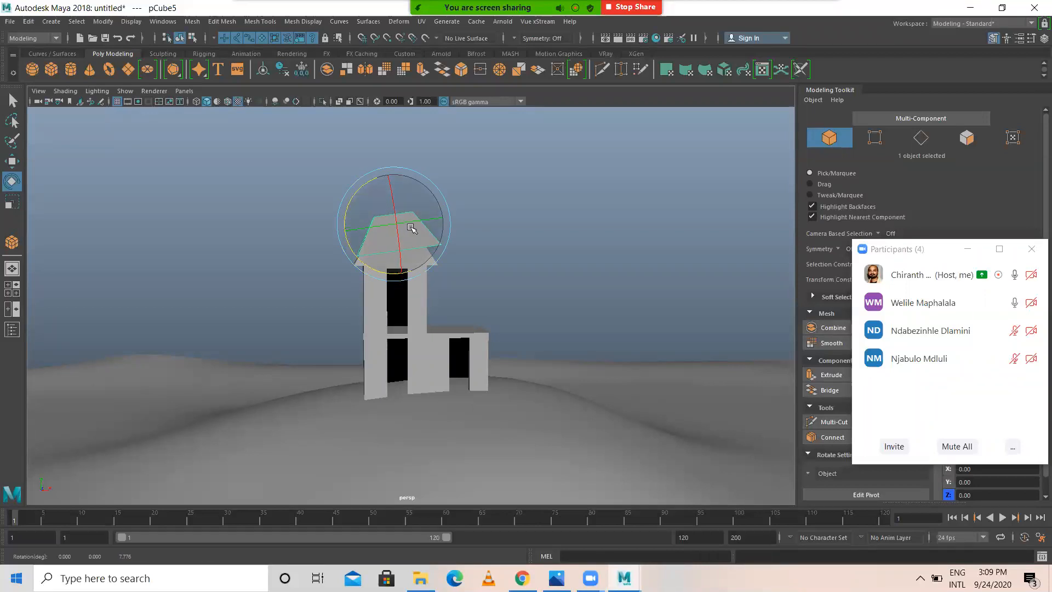
key(r)
drag(390, 219, 442, 218)
Step: Duplicate the tilted roof tier with its transform two more times to build a crooked stacked roof, and deselect it
key(w)
key(shift+d)
key(shift+d)
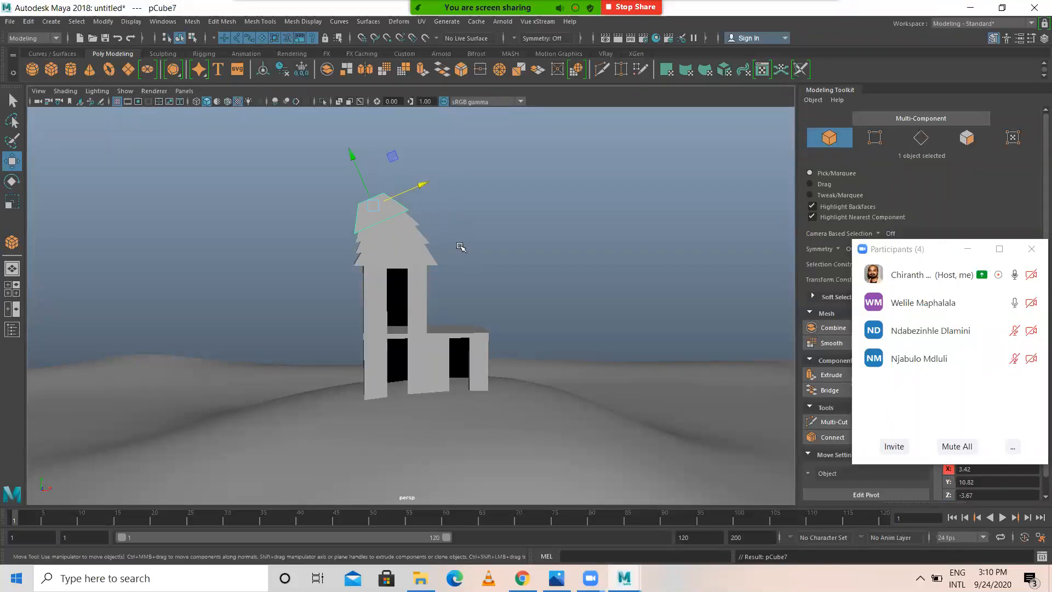
click(542, 323)
mouse_move(545, 324)
alt+mouse_down()
mouse_move(652, 323)
mouse_move(645, 313)
mouse_move(514, 320)
mouse_move(575, 317)
mouse_move(547, 324)
alt+mouse_up()
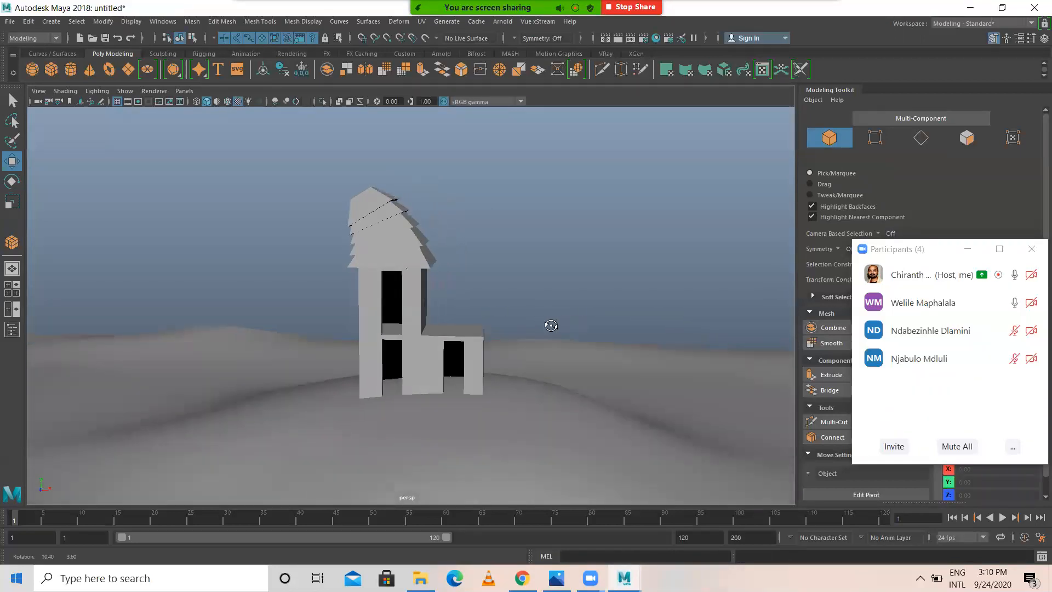
Step: Draw a polygon plane about 3.1 by 3.0 over the ground-floor wing's footprint
alt+right_drag(435, 307, 510, 314)
alt+middle_drag(510, 315, 464, 212)
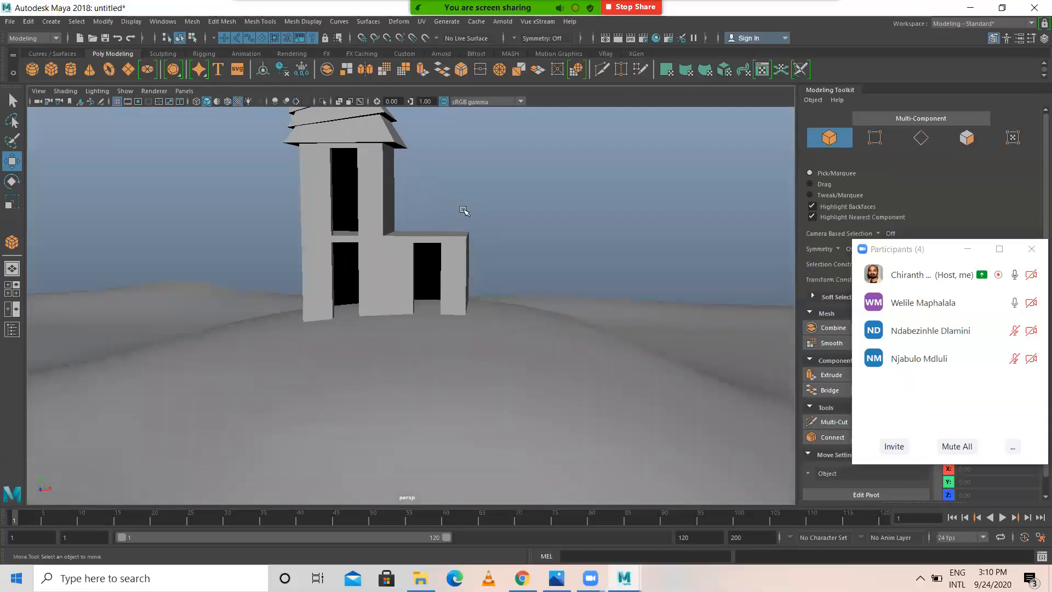
alt+right_drag(421, 260, 443, 262)
click(463, 254)
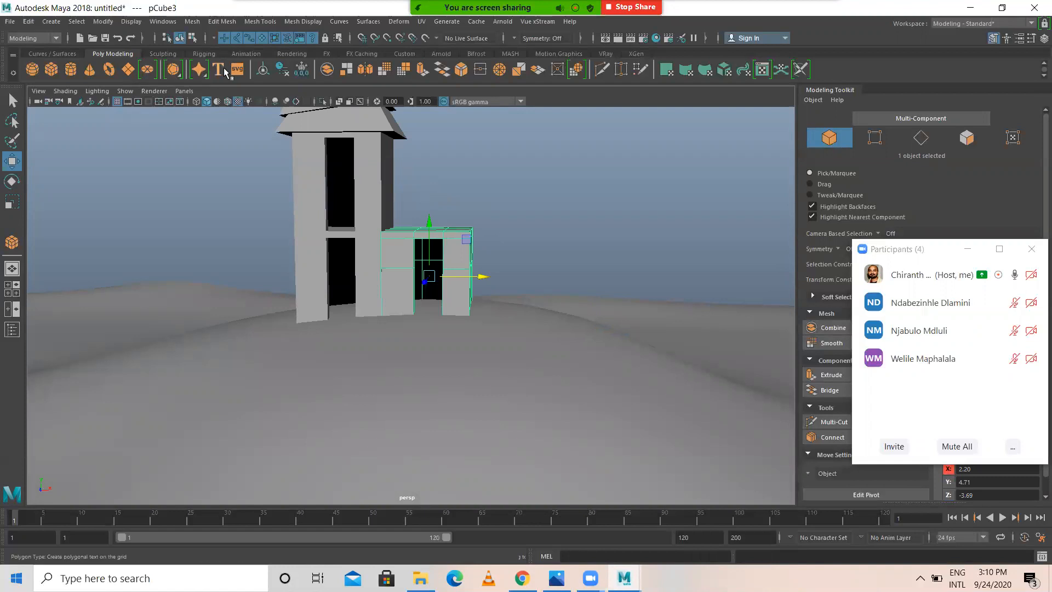
click(128, 69)
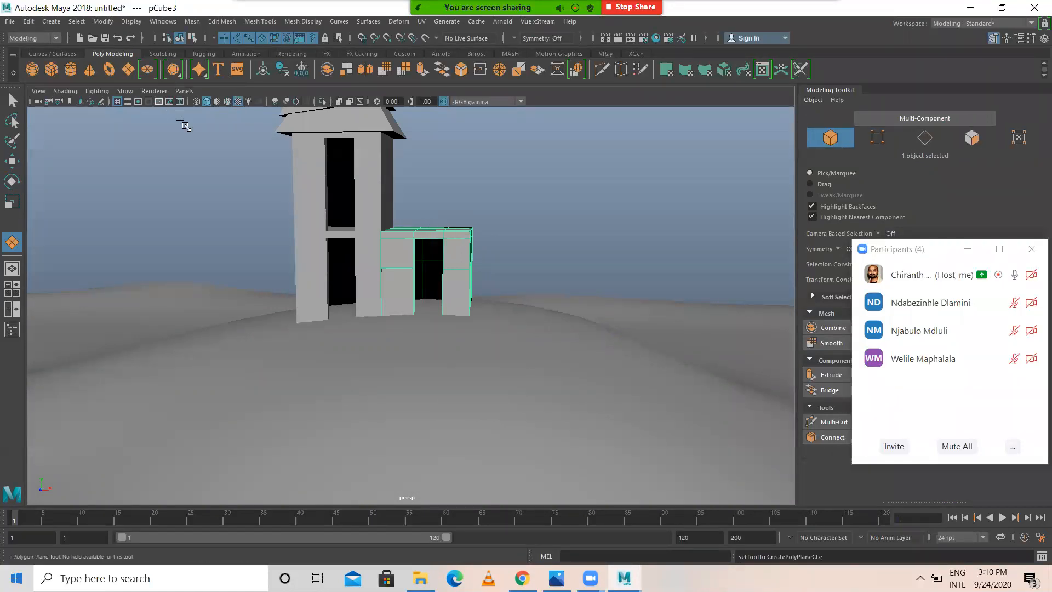
key(space)
key(space)
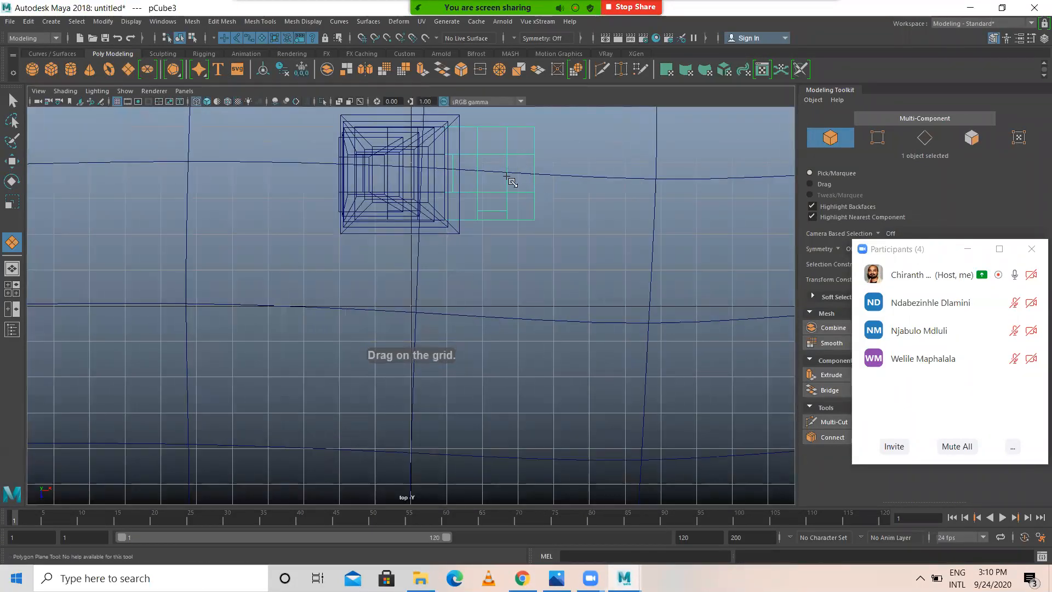
alt+middle_drag(465, 249, 459, 259)
scroll(458, 256, down, 1)
drag(412, 200, 447, 238)
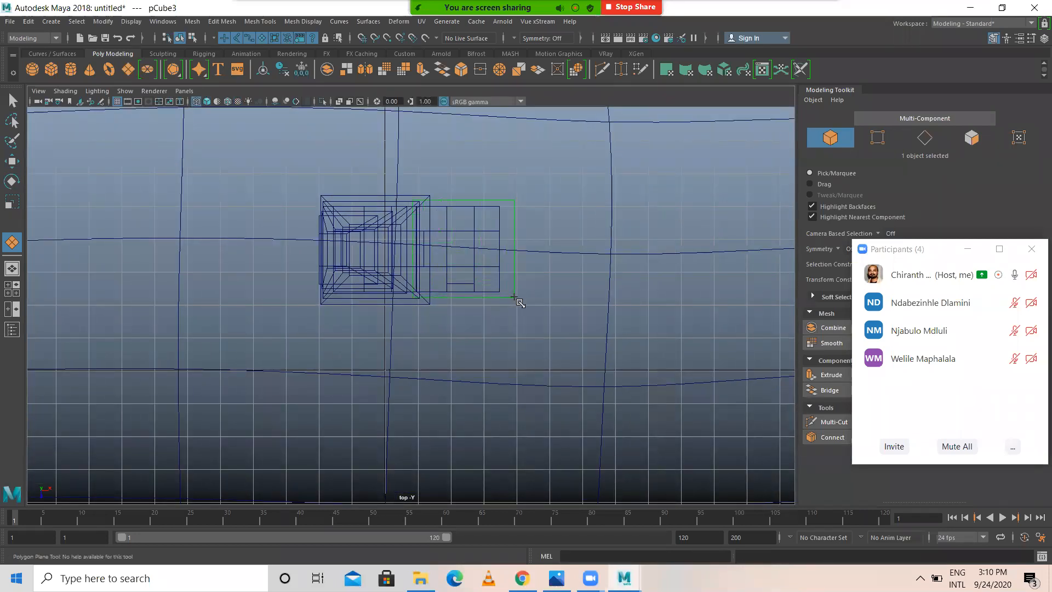
Step: Raise the plane above the ground-floor wing to a height of about 6.60
key(w)
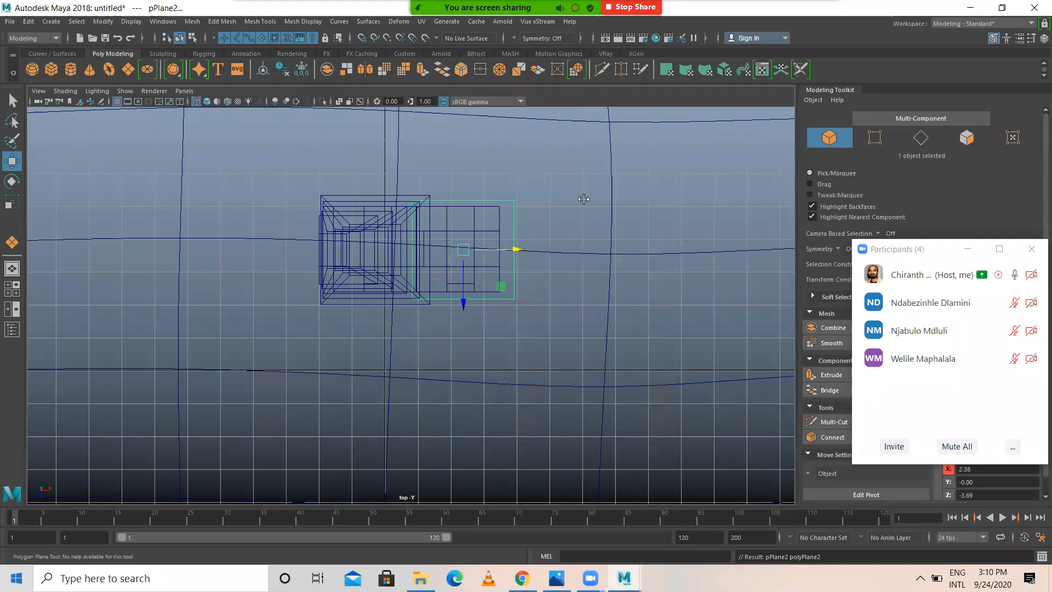
key(space)
key(space)
drag(434, 377, 434, 165)
Step: Move Zoom's Participants window off the side panels, show the Channel Box and narrow it to enlarge the viewport
click(912, 245)
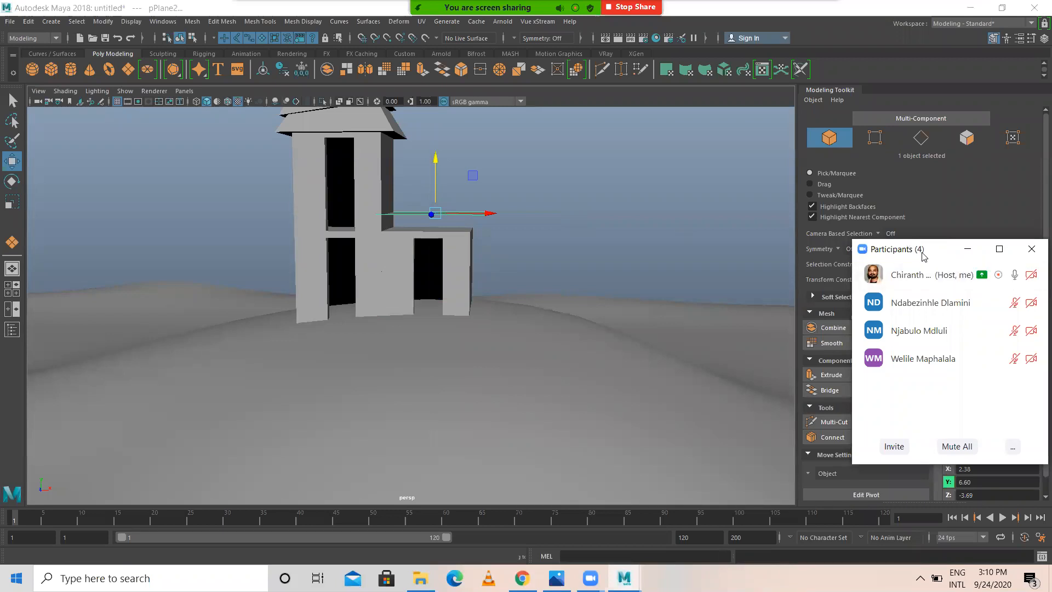
drag(925, 255, 696, 459)
click(1043, 38)
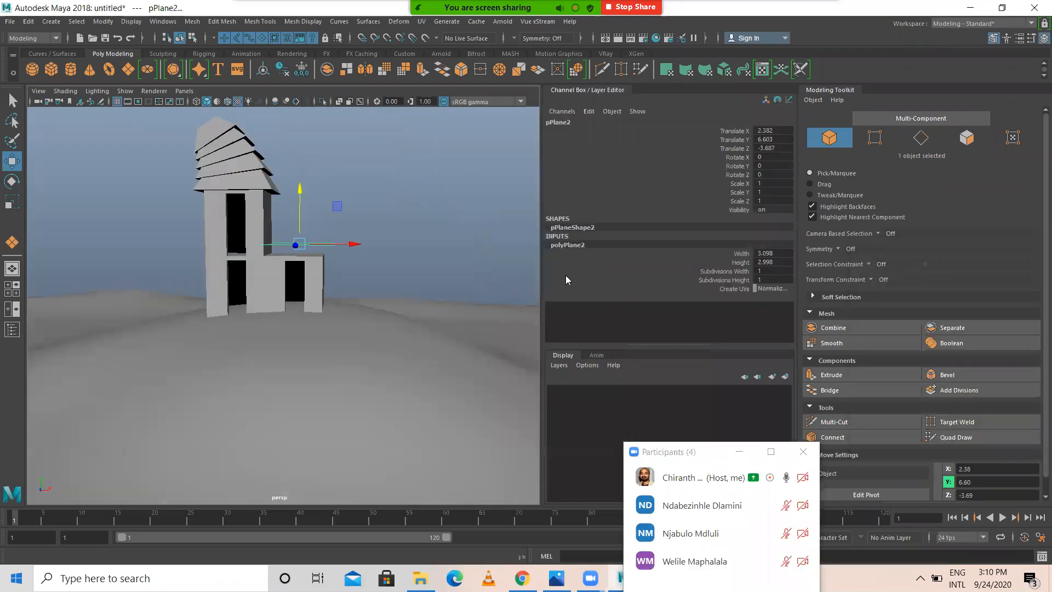
drag(541, 269, 651, 269)
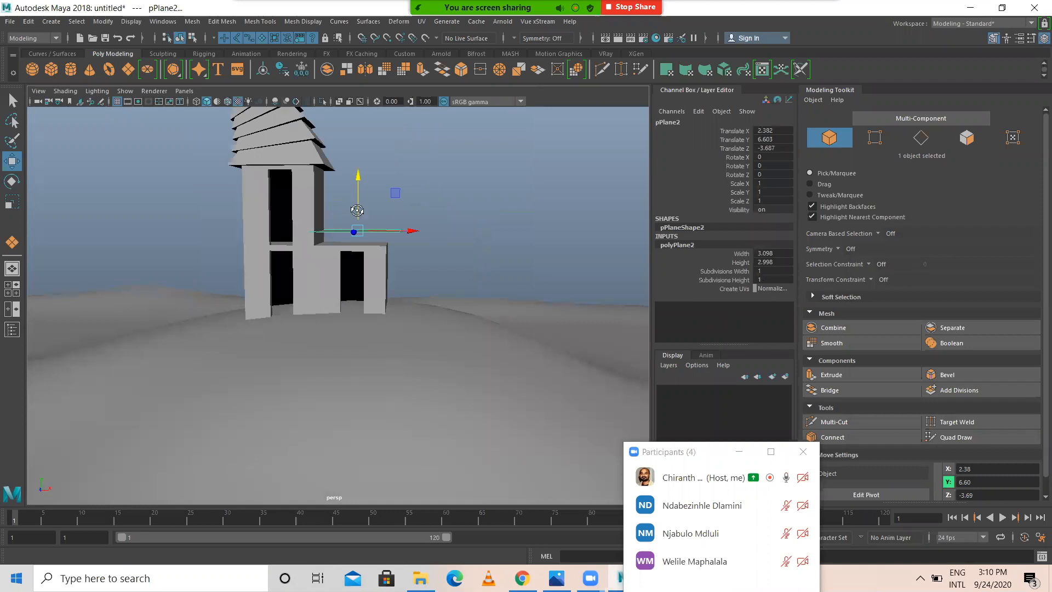
Step: Set the plane's Subdivisions Height to 2
alt+drag(357, 211, 312, 249)
scroll(314, 250, up, 3)
click(717, 273)
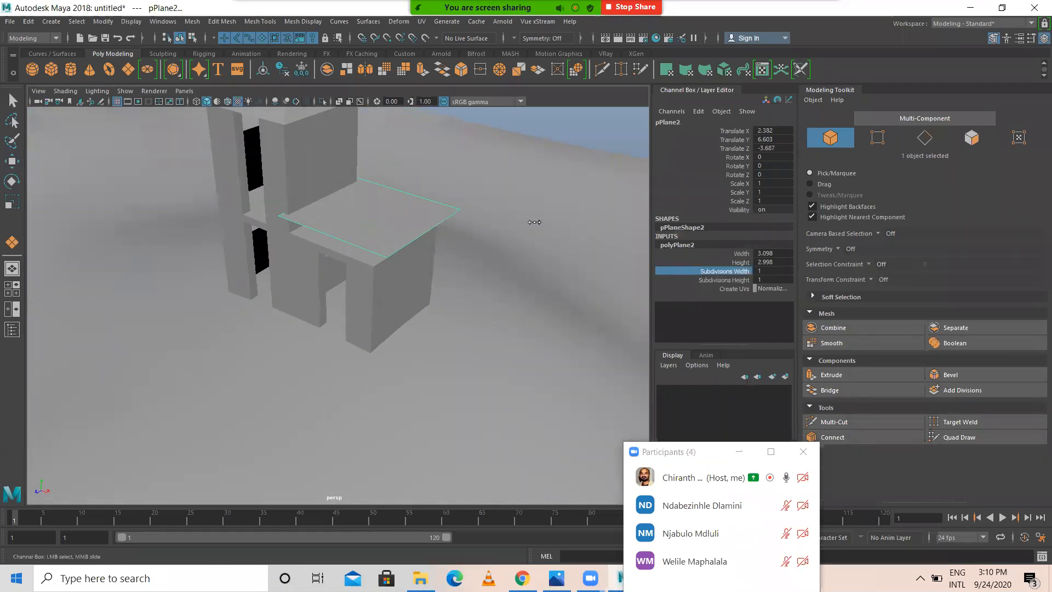
click(722, 280)
middle_drag(522, 251, 514, 247)
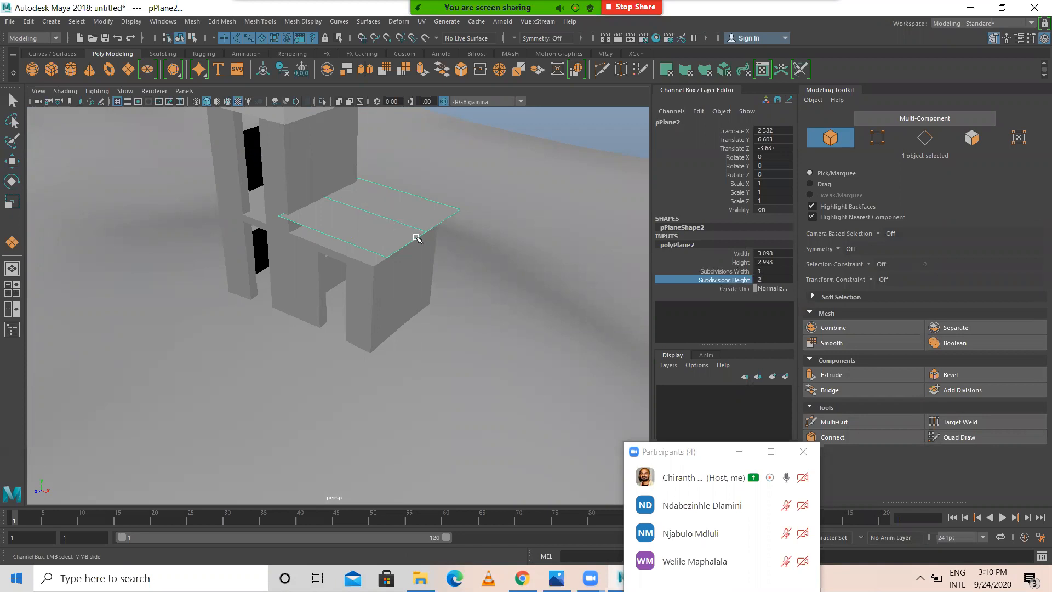
key(w)
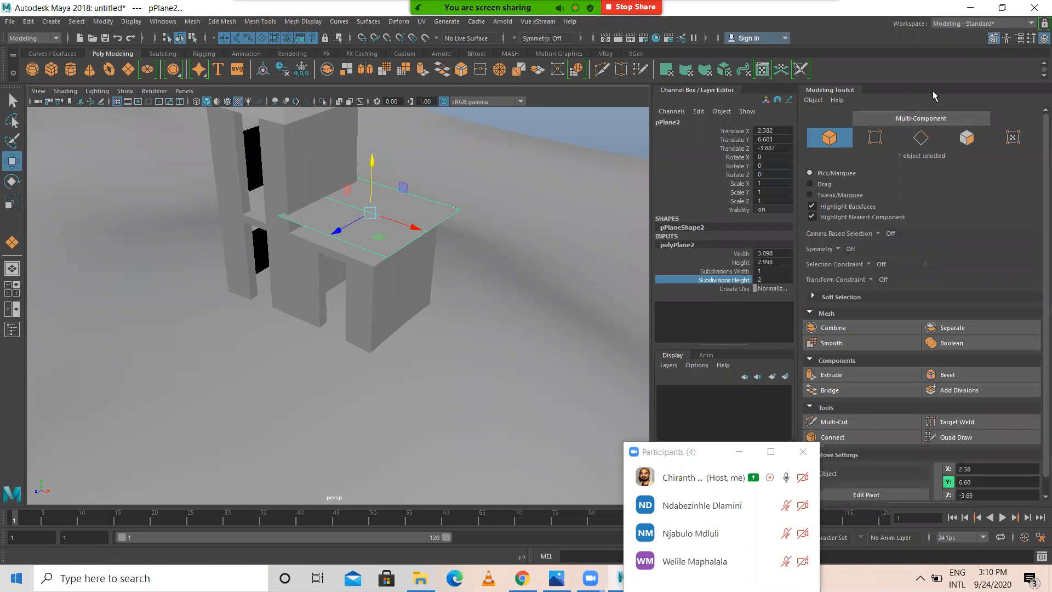
Step: Hide the Modeling Toolkit and leave only the Channel Box displayed beside the viewport
click(1043, 38)
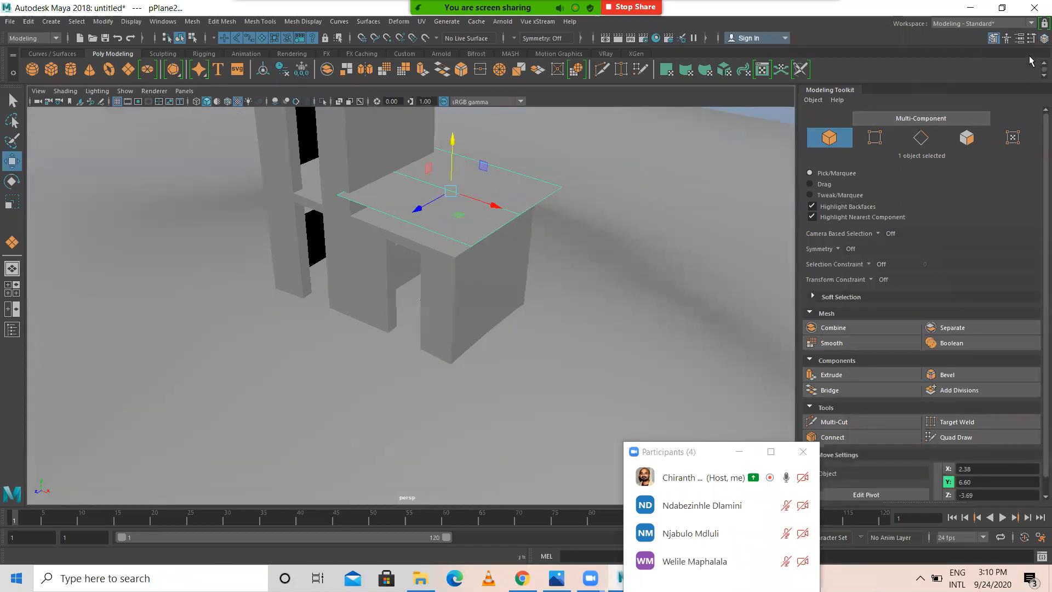
click(992, 38)
click(1043, 38)
Step: Raise the plane's middle edge to a height of about 7.45, forming a gabled roof ridge
right_drag(578, 187, 577, 129)
click(569, 191)
alt+drag(568, 192, 488, 271)
drag(478, 223, 476, 174)
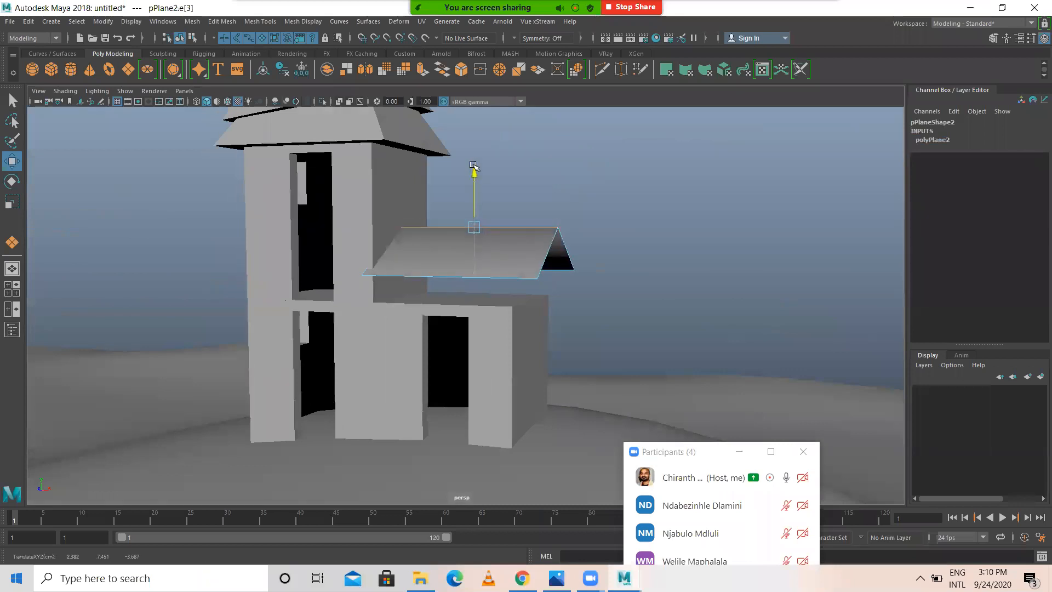
Step: Move the whole gabled roof to about X 2.49 and height 6.06 so it sits on the wing, and deselect it
right_drag(501, 250, 479, 236)
alt+drag(479, 235, 497, 266)
drag(479, 218, 479, 247)
drag(529, 301, 538, 300)
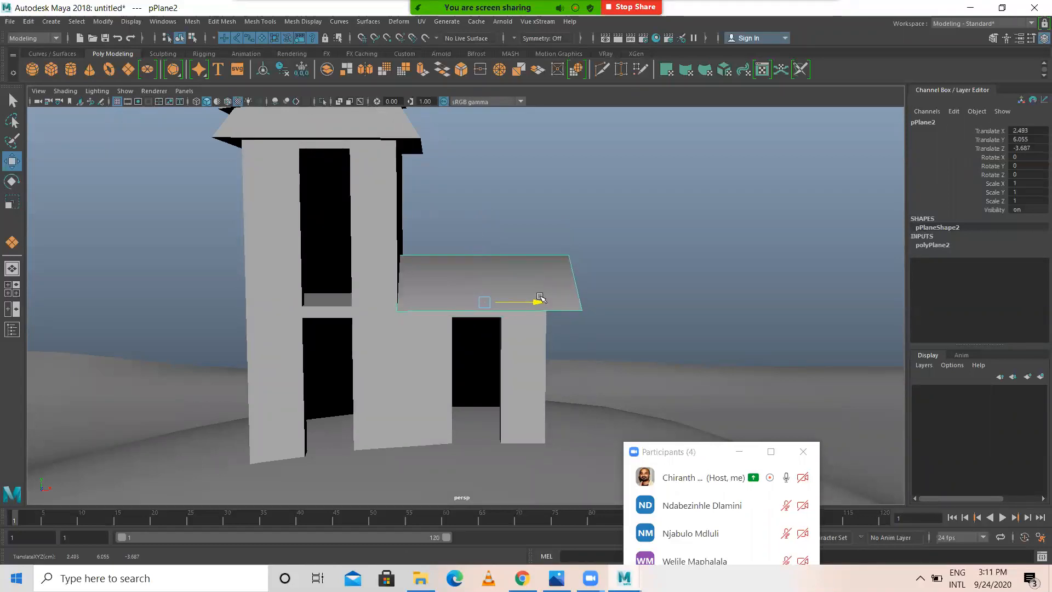
click(626, 210)
Step: Move the vertices at the gabled roof's outer end inward along X to shorten the overhang, and return to object selection
alt+drag(724, 314, 554, 293)
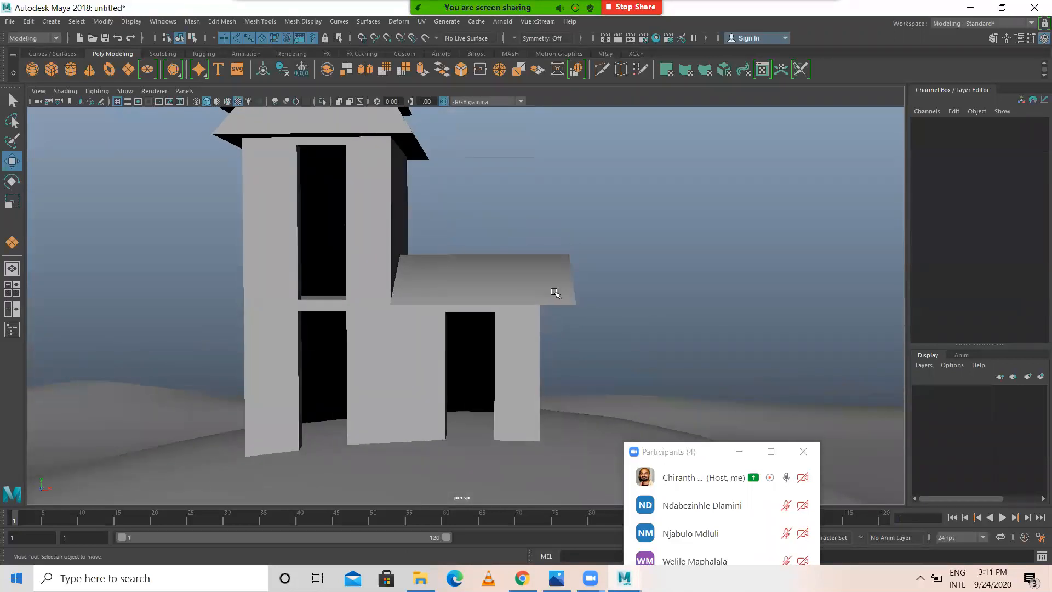
click(509, 280)
alt+drag(632, 296, 569, 262)
right_click(564, 261)
right_drag(564, 261, 512, 259)
alt+drag(599, 291, 546, 261)
drag(541, 211, 619, 362)
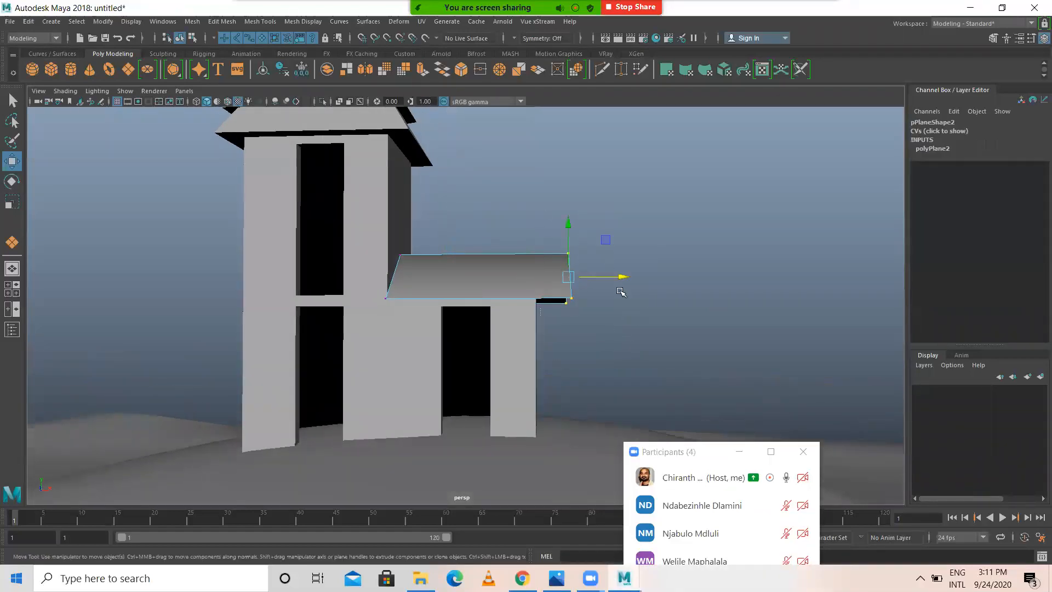
drag(621, 277, 536, 336)
right_drag(523, 264, 576, 242)
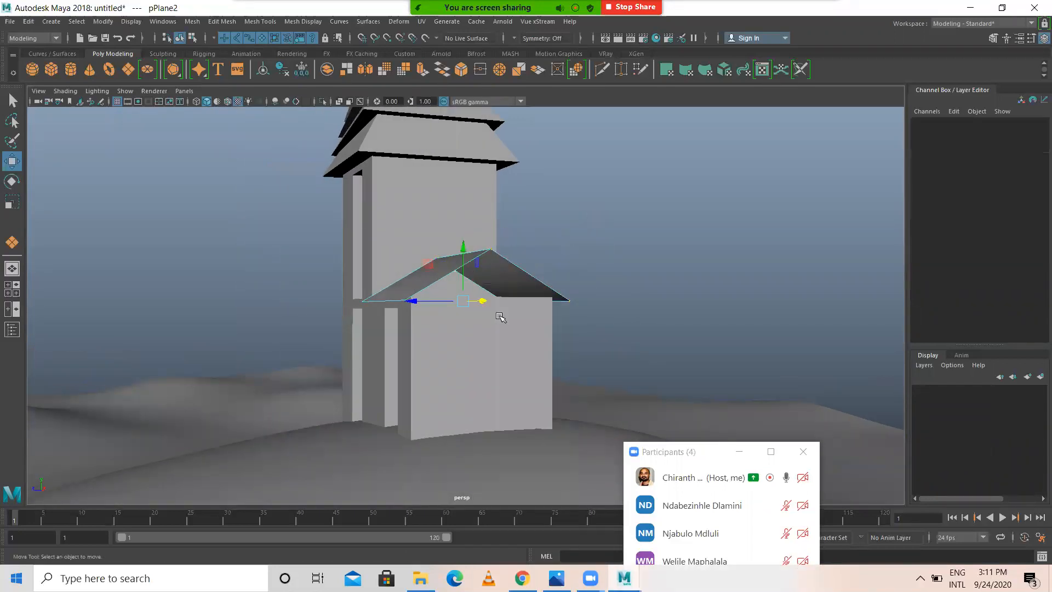
Step: Select the three middle faces on top of the wing block beneath the gabled roof
click(500, 347)
alt+drag(500, 347, 460, 320)
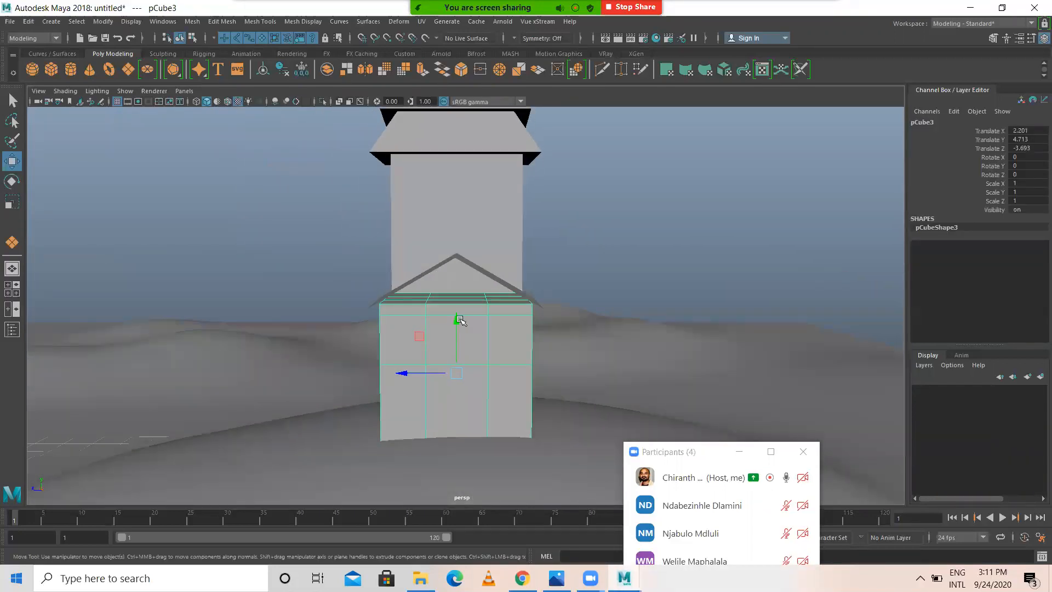
right_drag(457, 265, 405, 265)
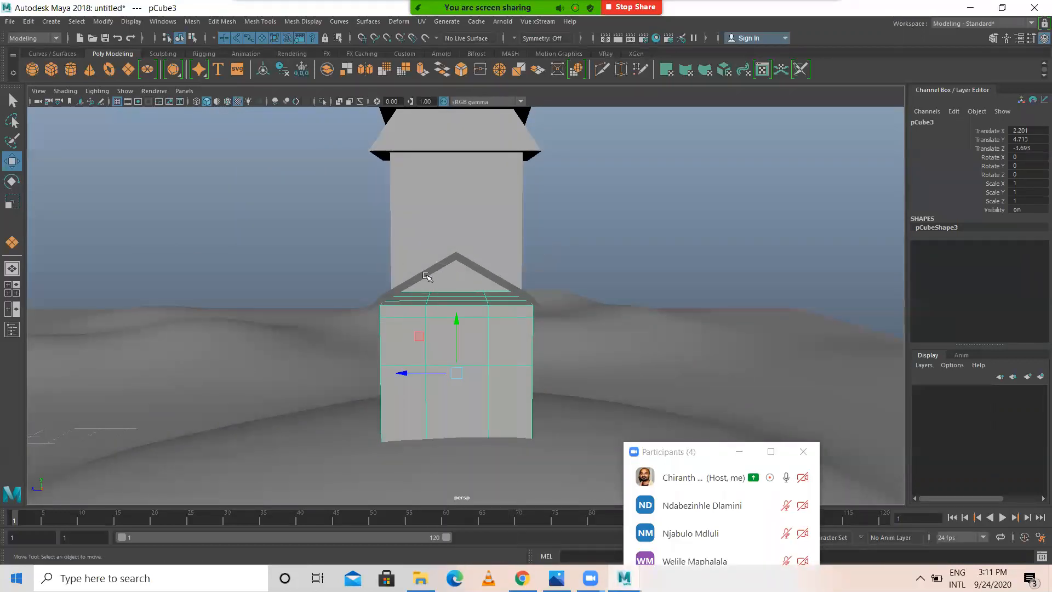
right_drag(450, 292, 455, 284)
click(454, 300)
alt+drag(455, 301, 470, 347)
click(487, 311)
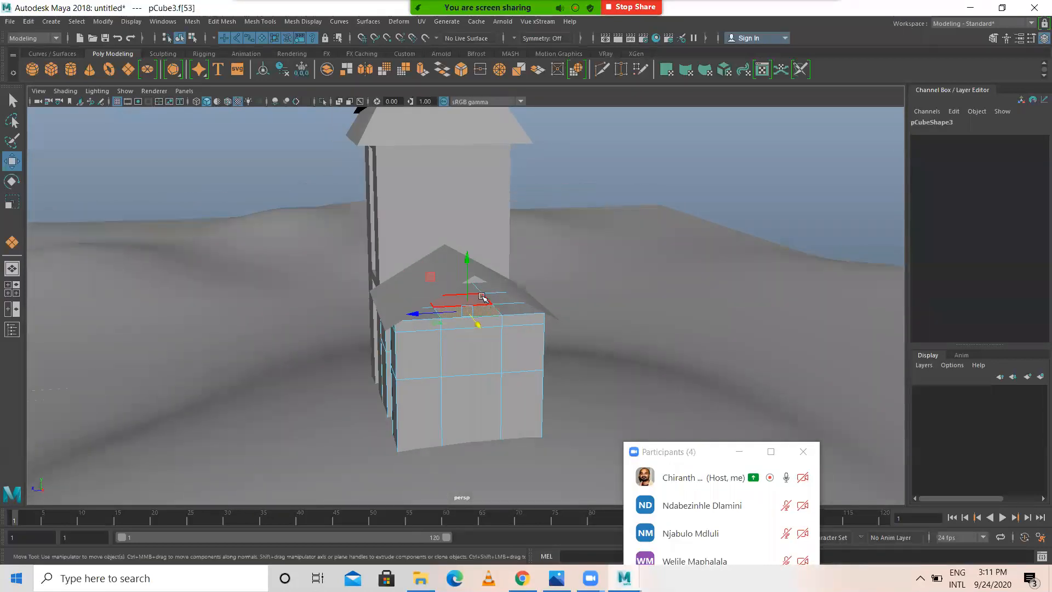
click(465, 288)
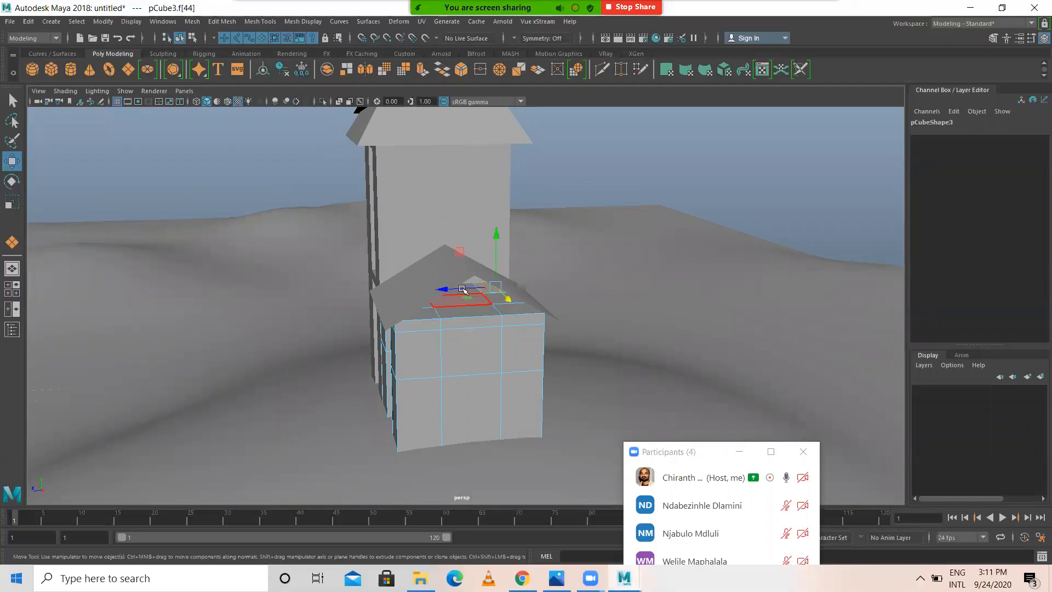
click(688, 171)
click(462, 287)
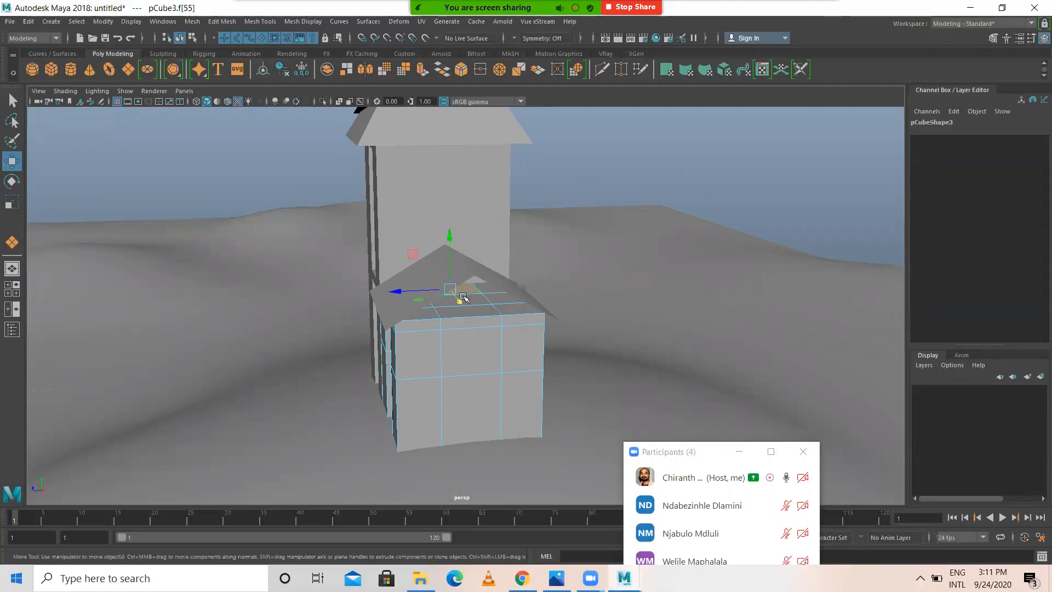
shift+click(469, 299)
shift+click(480, 309)
alt+drag(525, 300, 456, 217)
mouse_move(477, 276)
alt+mouse_down()
mouse_move(454, 254)
mouse_move(473, 290)
alt+mouse_up()
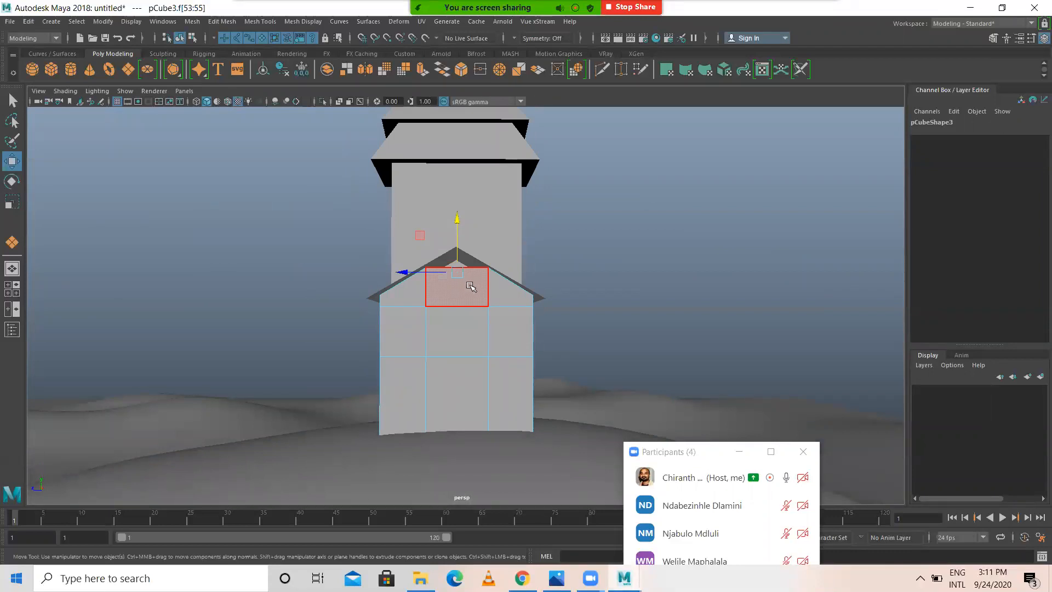
alt+drag(456, 256, 469, 309)
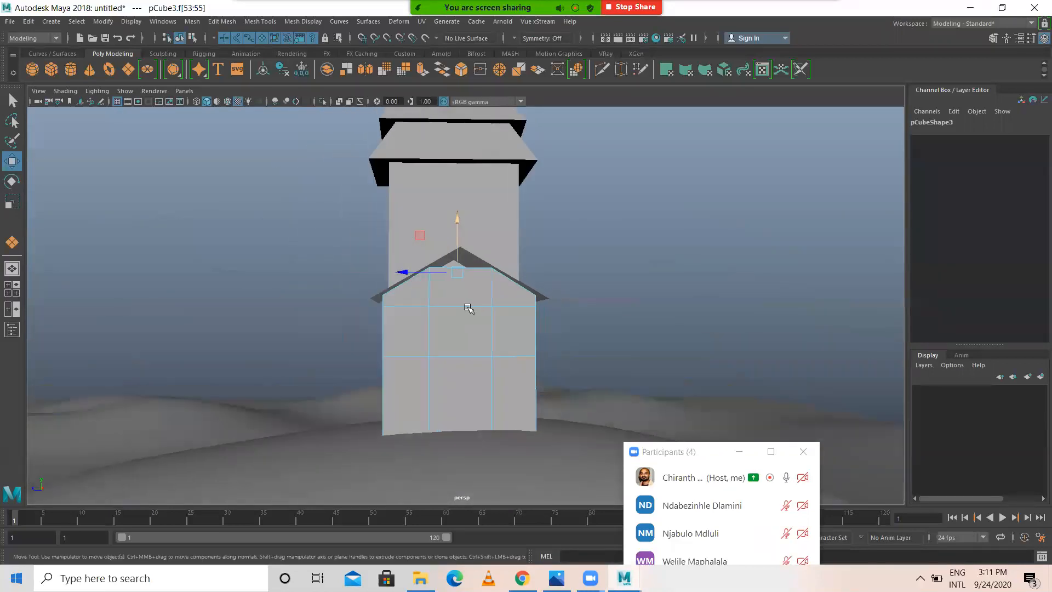
alt+right_drag(468, 308, 495, 300)
alt+middle_drag(478, 303, 487, 359)
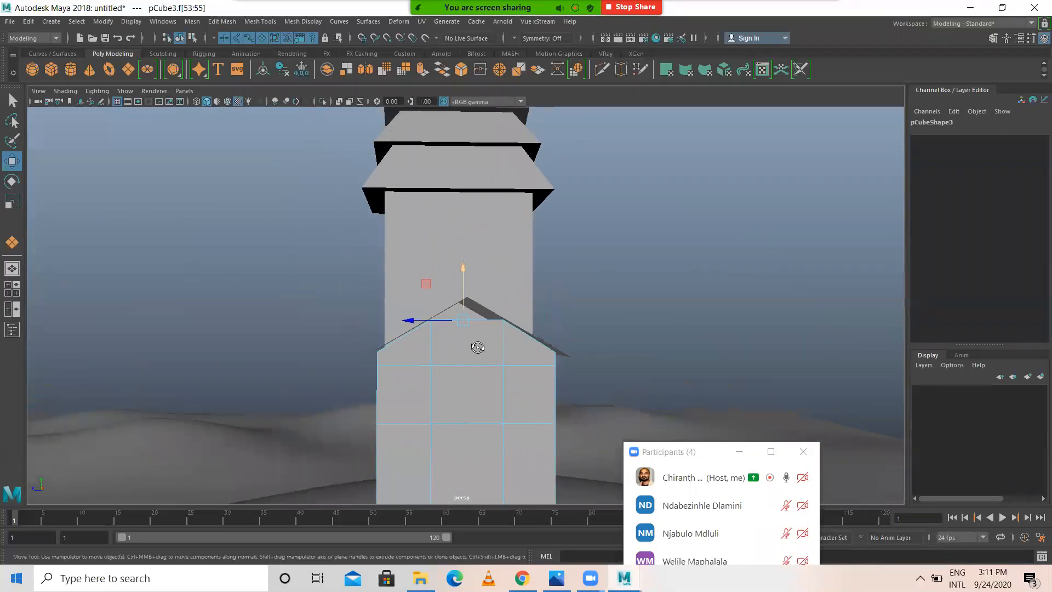
alt+drag(477, 347, 500, 337)
mouse_move(631, 230)
shift+right_down()
mouse_move(634, 260)
mouse_move(633, 231)
shift+right_up()
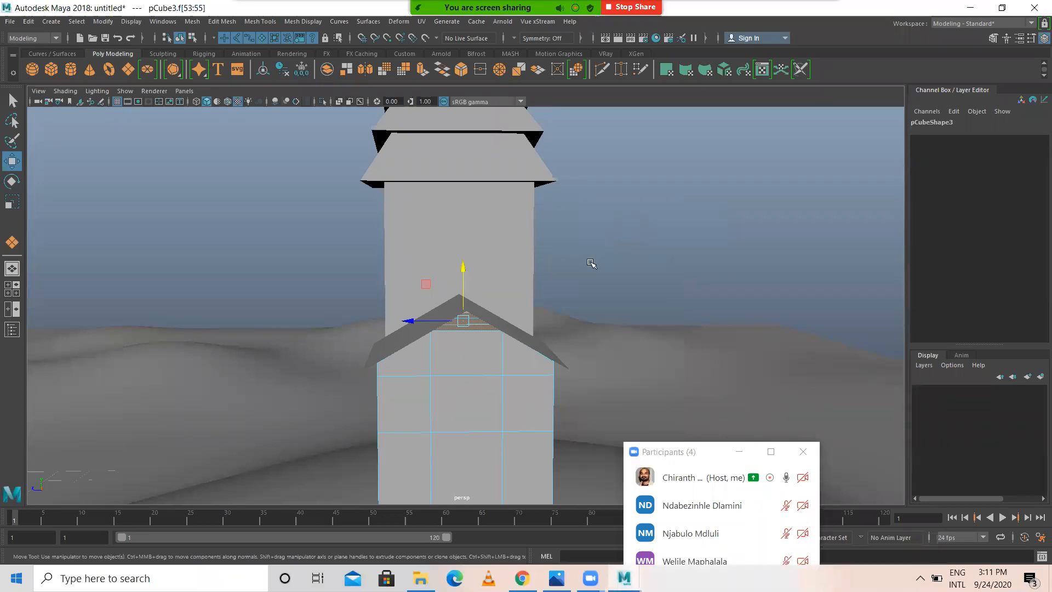
alt+drag(480, 304, 465, 327)
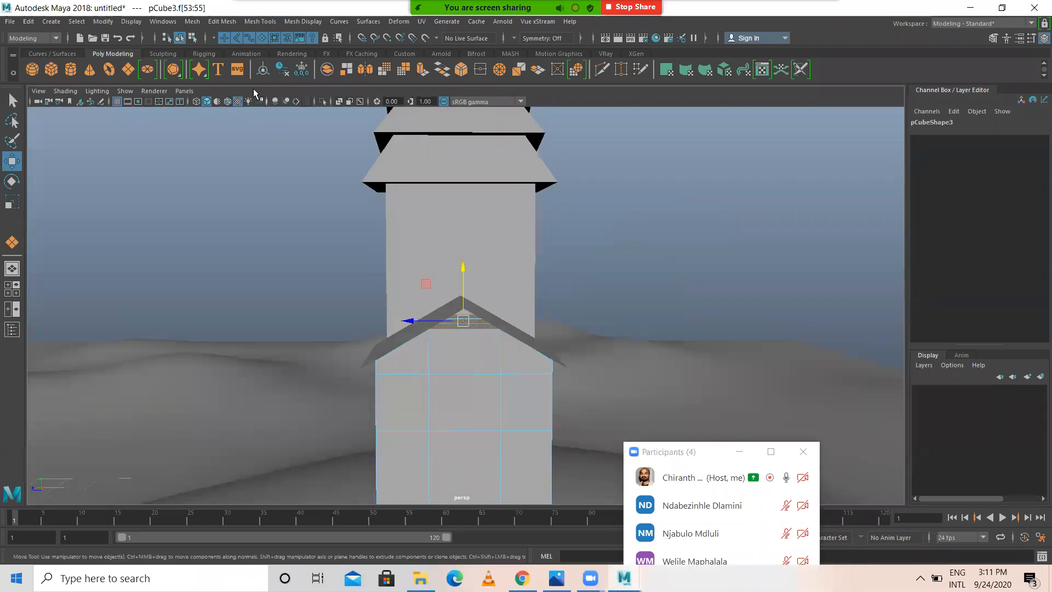
click(222, 22)
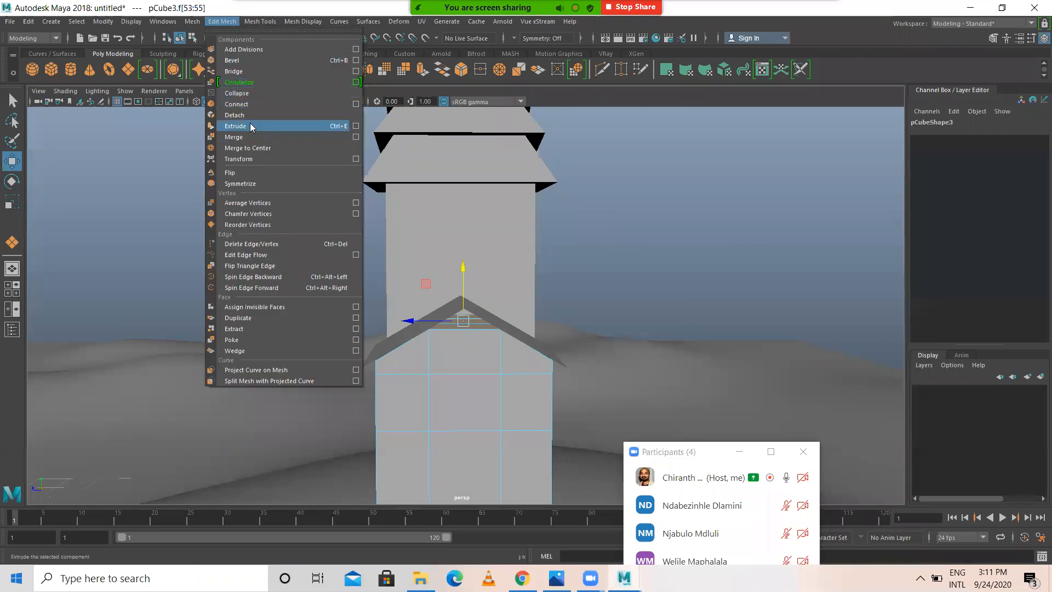
click(669, 204)
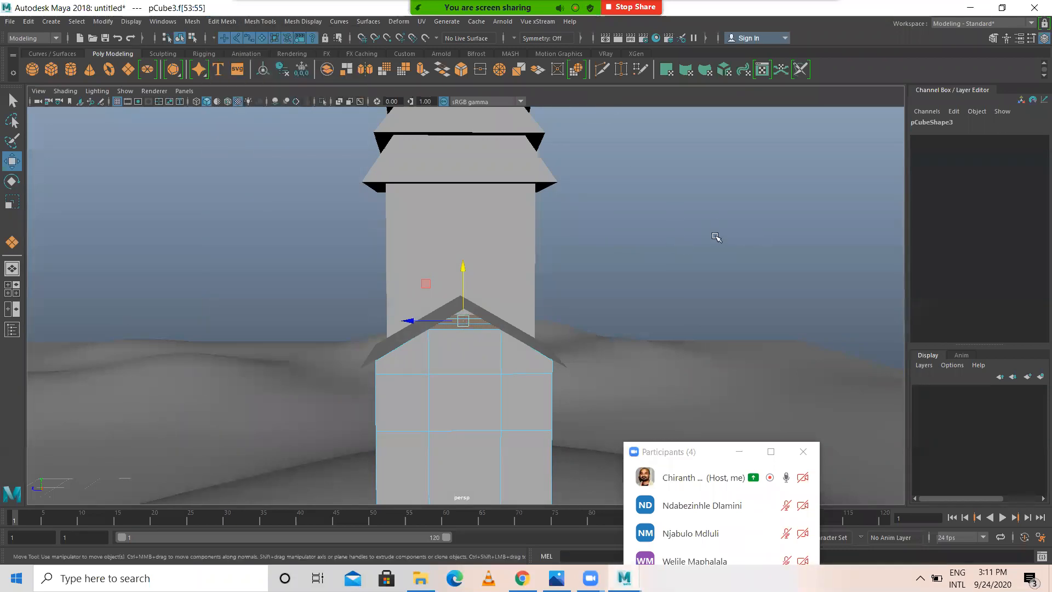
shift+right_click(687, 205)
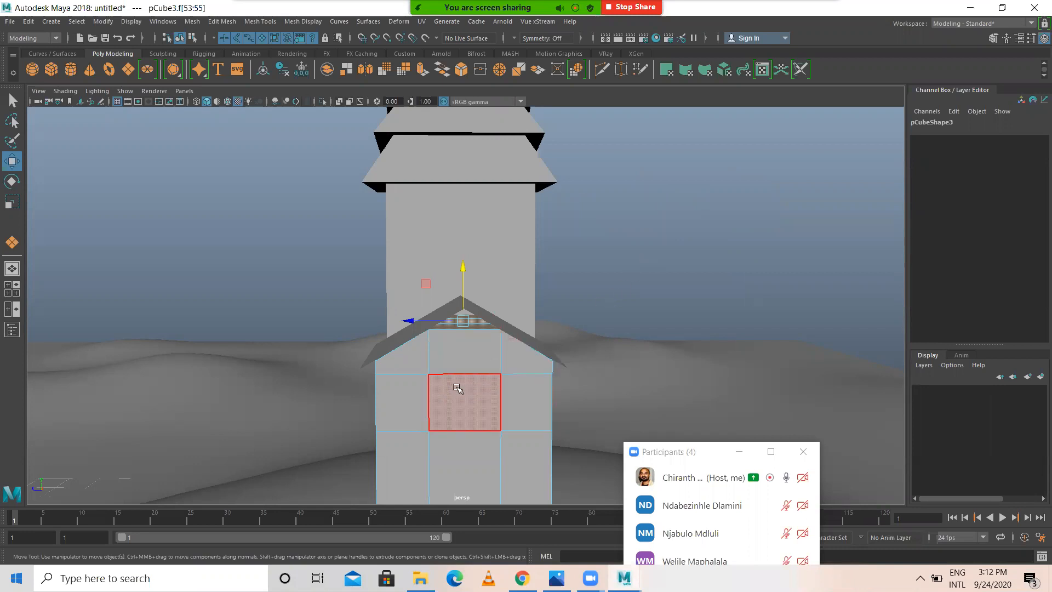
click(506, 225)
click(485, 356)
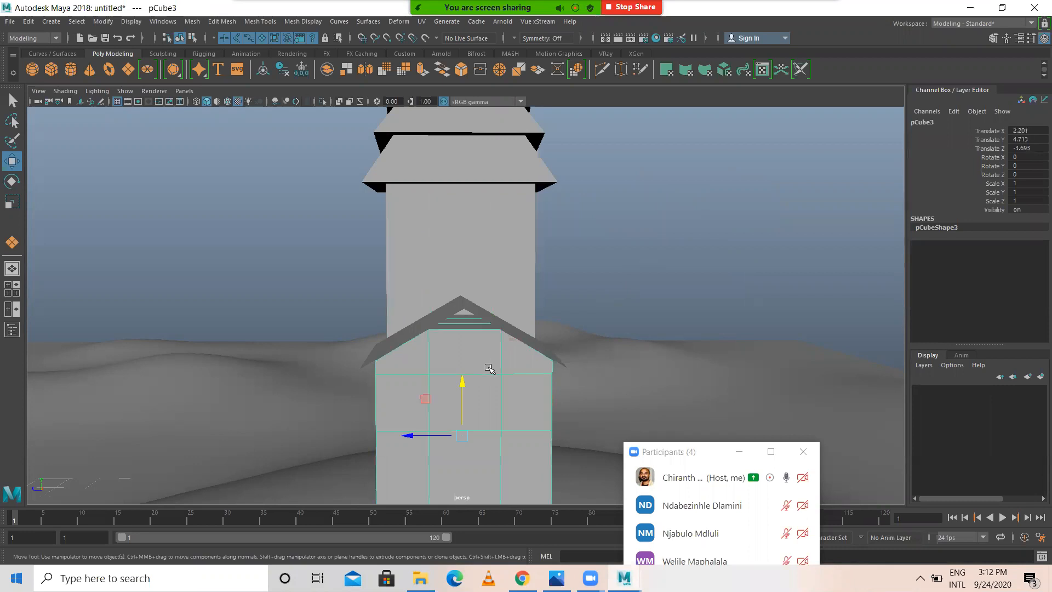
right_click(493, 344)
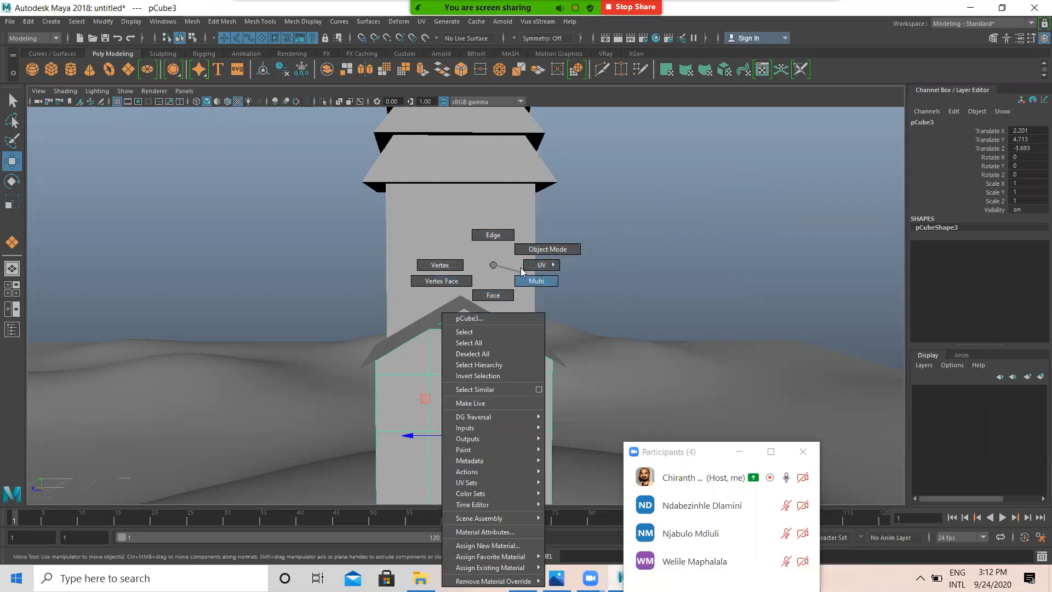
click(494, 296)
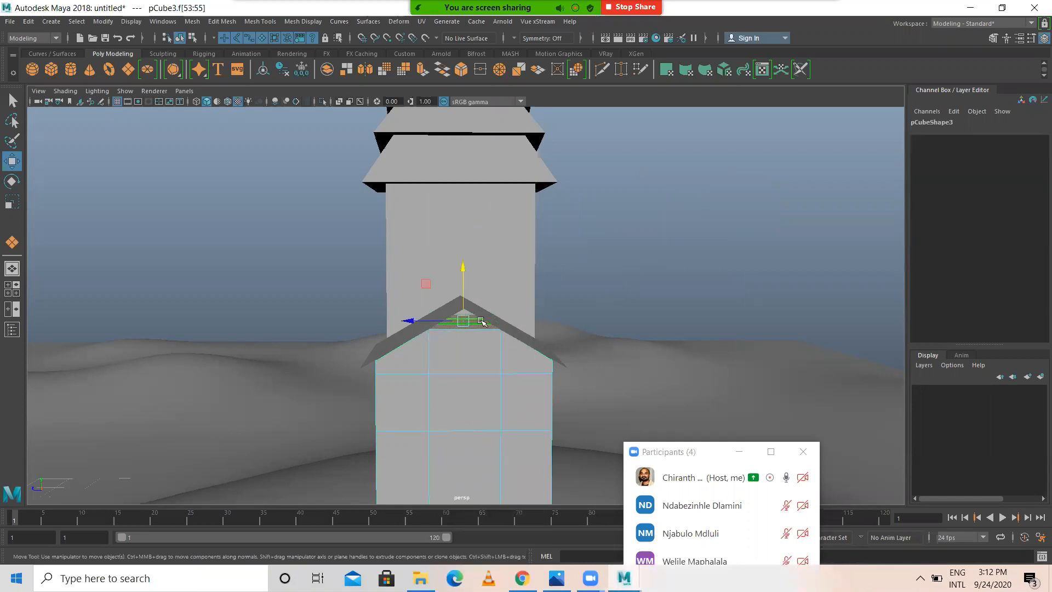
drag(467, 277, 468, 262)
key(ctrl+z)
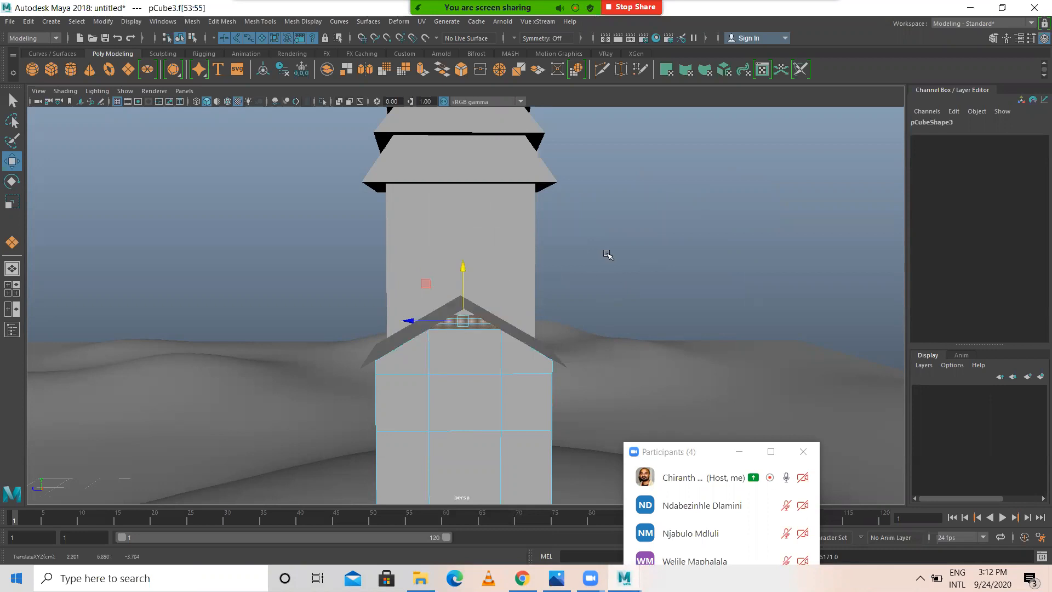
Step: Extrude the wing block's three middle top faces and raise them slightly toward the gabled roof
shift+right_click(607, 253)
click(607, 282)
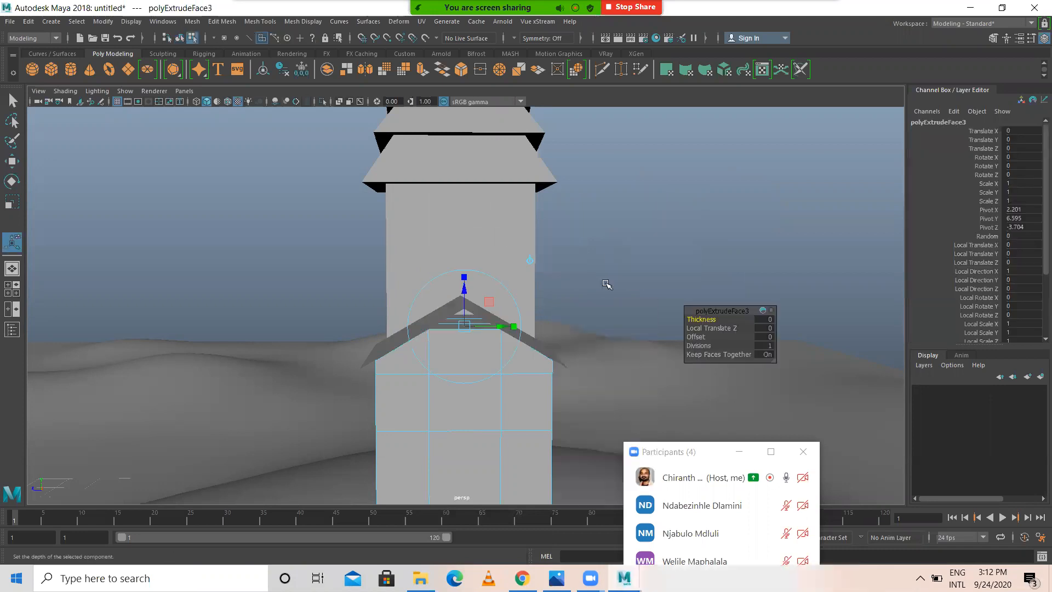
key(r)
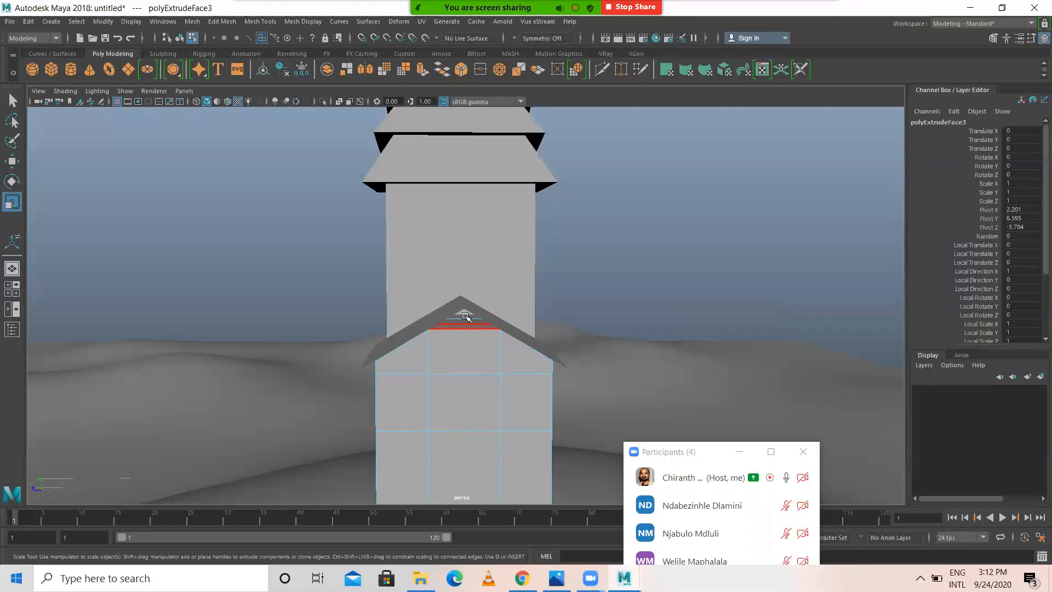
key(w)
alt+drag(534, 315, 480, 335)
click(460, 326)
shift+click(480, 334)
shift+click(480, 348)
drag(460, 288, 459, 275)
Step: Narrow the extruded top faces along Z into a peak, raise them into the gable, and return to object selection
key(r)
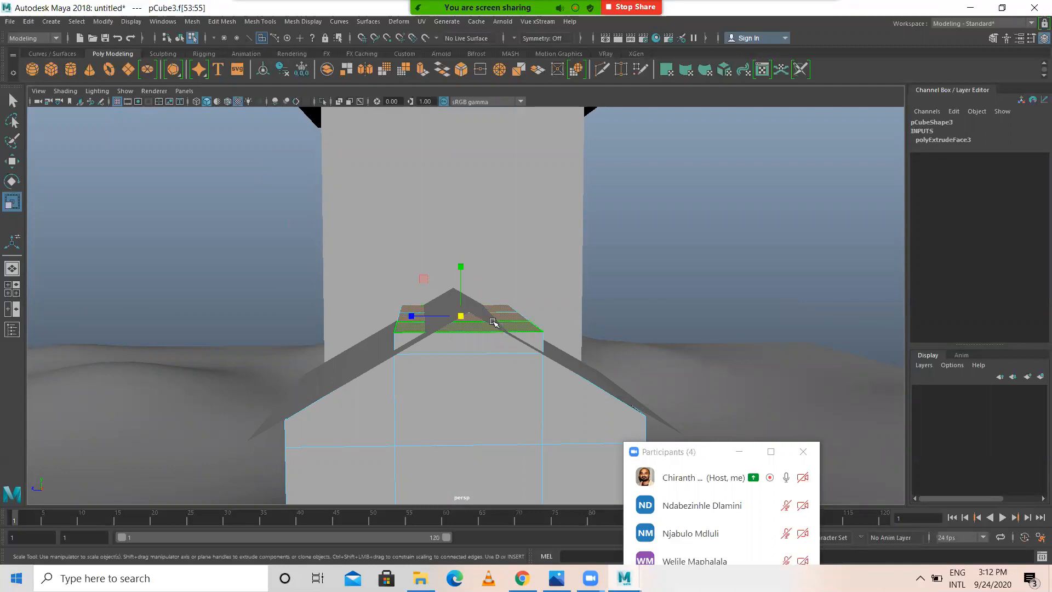
drag(410, 317, 445, 315)
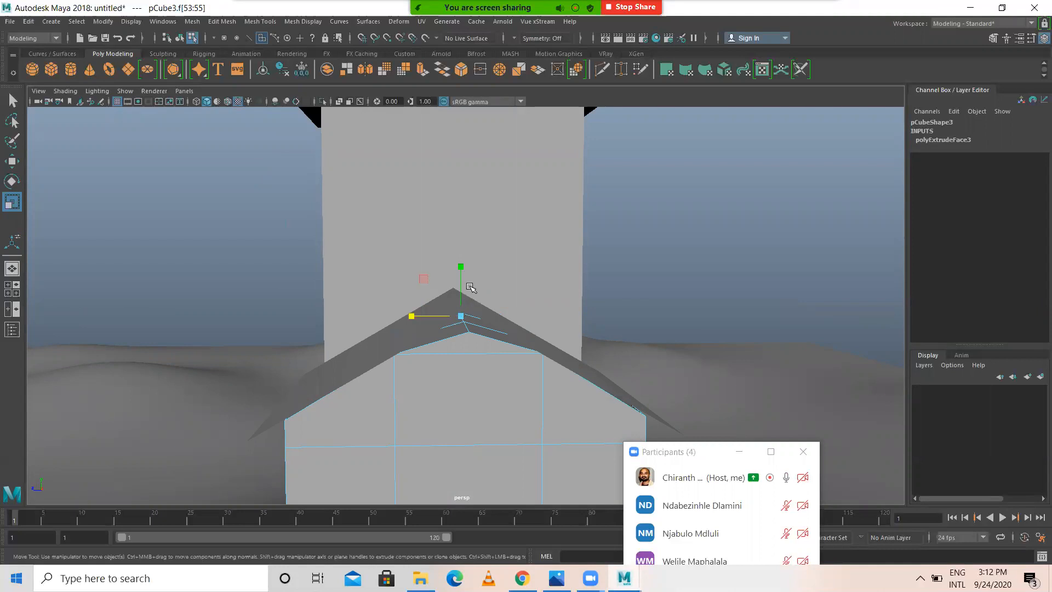
key(w)
drag(461, 266, 459, 245)
alt+right_drag(524, 352, 418, 310)
alt+drag(419, 311, 525, 356)
right_drag(524, 357, 587, 251)
click(584, 379)
Step: Duplicate the wing block together with its gabled roof and move the copy outward along X, placing its roof at about 4.815
alt+right_drag(585, 379, 502, 362)
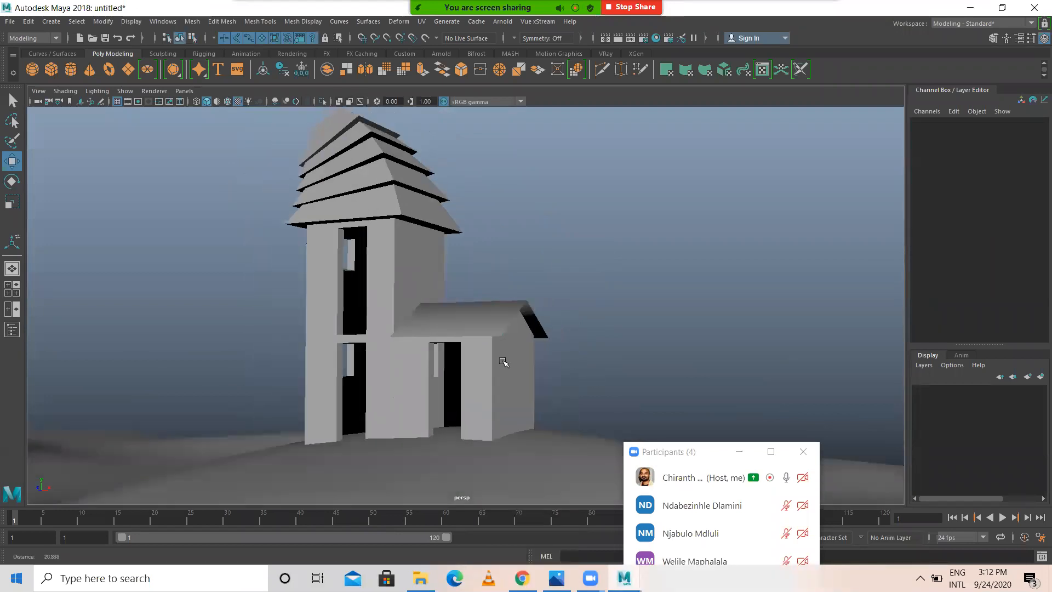
alt+drag(503, 362, 540, 361)
drag(566, 277, 489, 369)
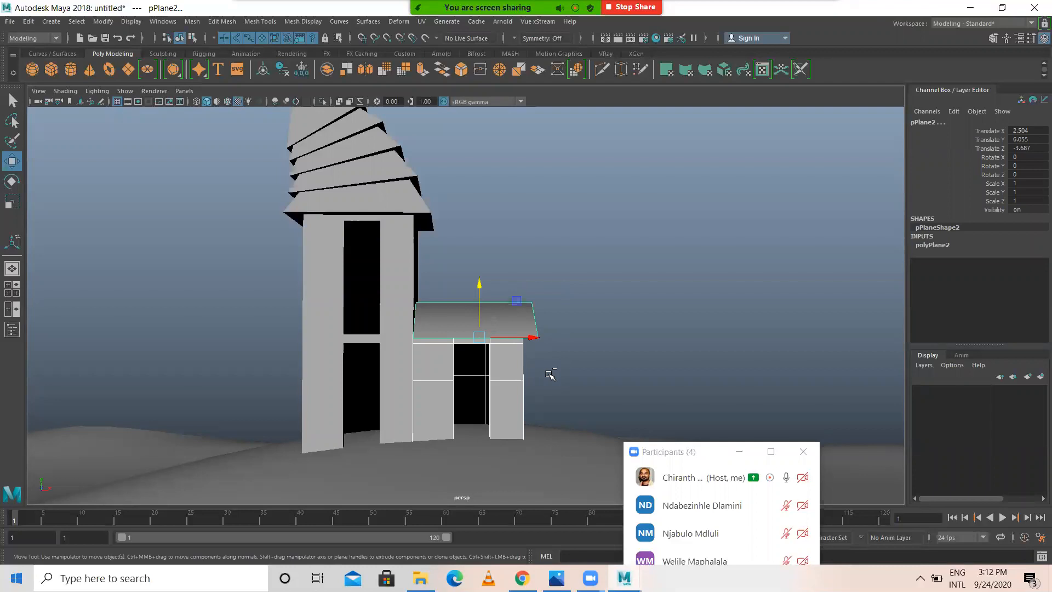
key(ctrl+d)
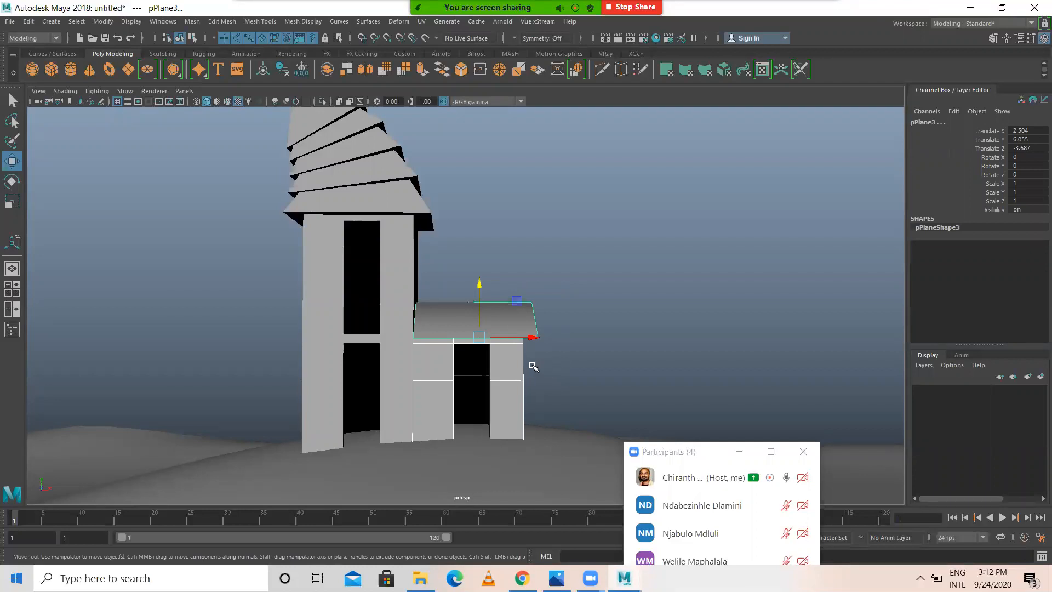
drag(534, 337, 630, 336)
mouse_move(597, 376)
alt+mouse_down()
mouse_move(577, 371)
mouse_move(607, 374)
alt+mouse_up()
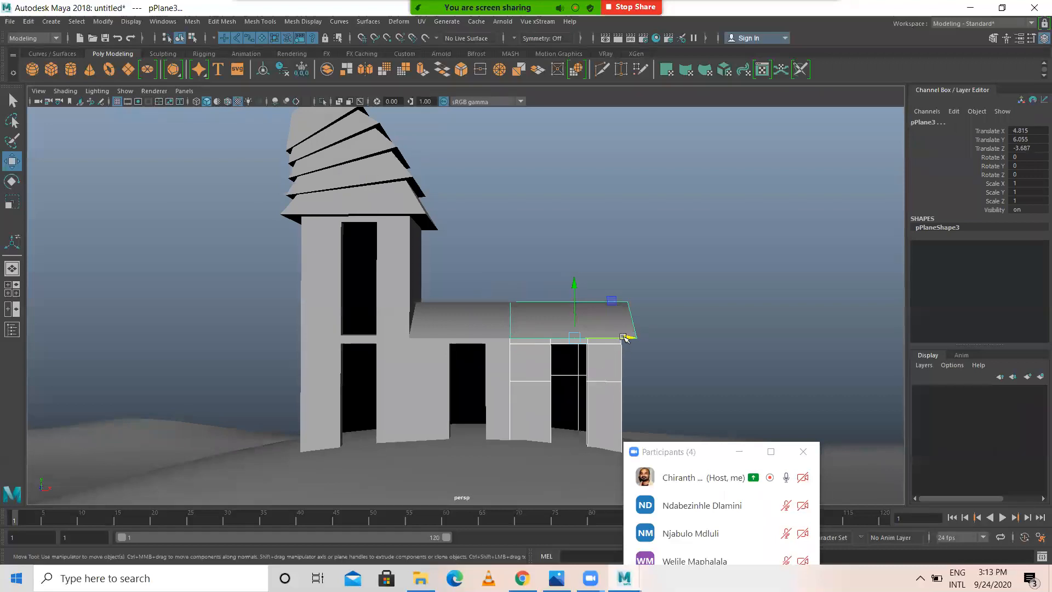
Step: Select the copied wing block and its roof together
click(680, 300)
click(607, 328)
click(613, 385)
click(615, 325)
shift+click(608, 356)
Step: Try scaling the copied block and roof uniformly to about 0.518, and undo the scaling
key(r)
drag(564, 392, 508, 379)
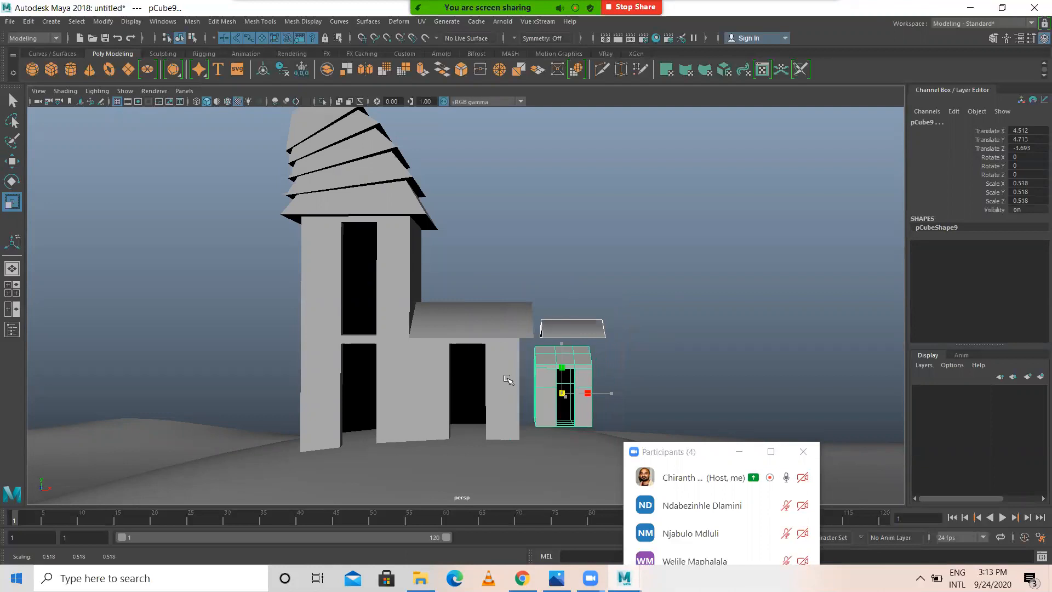
click(508, 379)
key(ctrl+z)
key(ctrl+z)
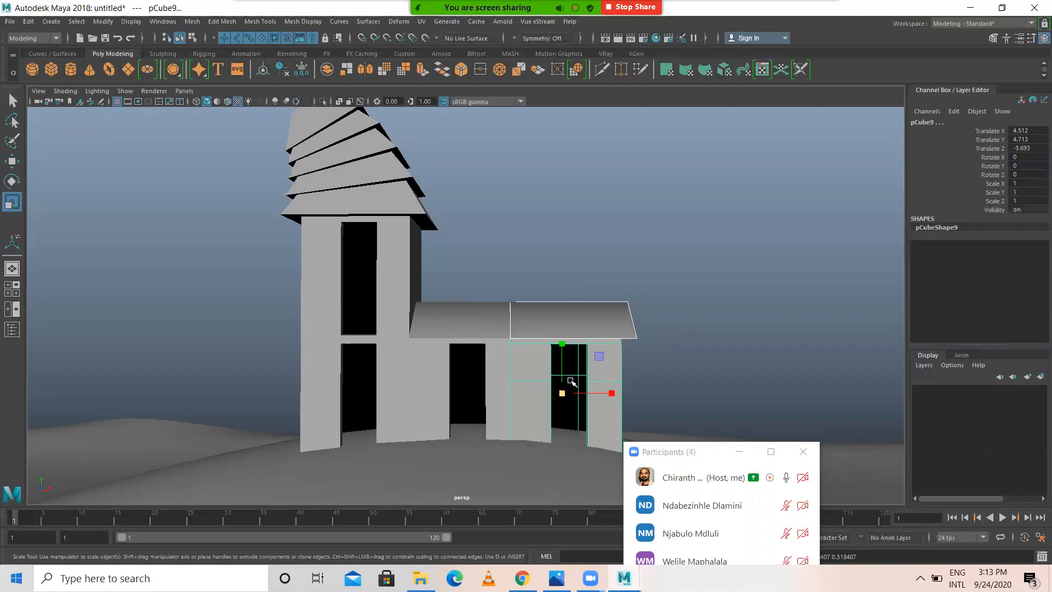
Step: Group the copied block and roof, and center the group's pivot
key(ctrl+g)
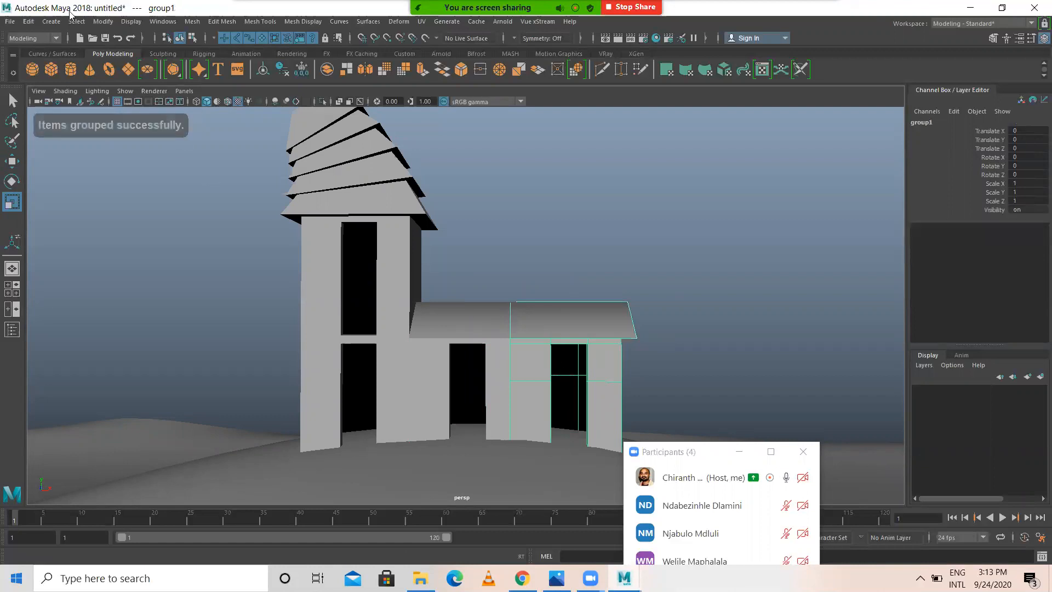
click(98, 23)
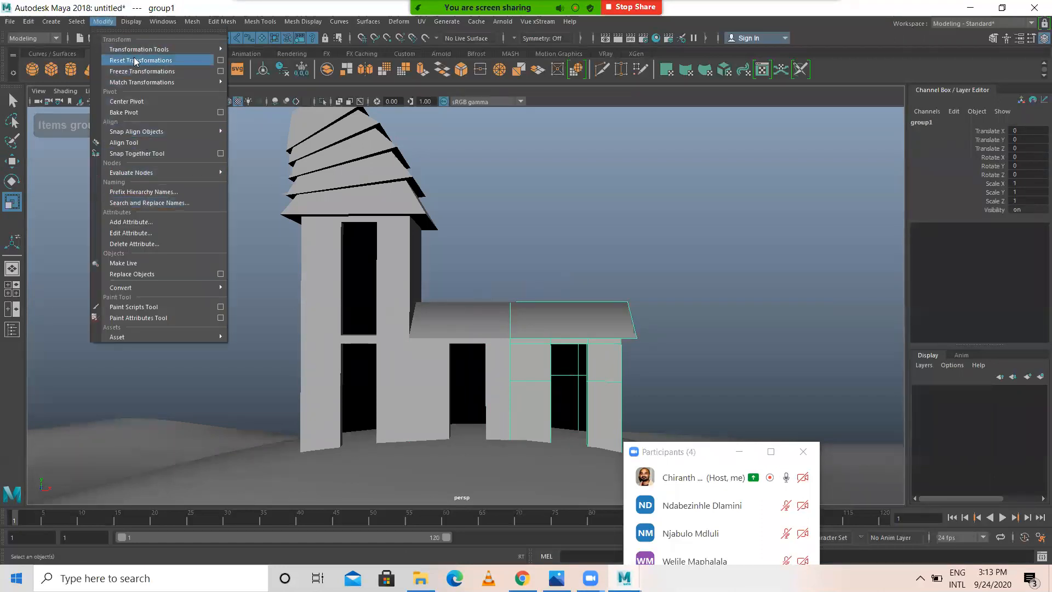
click(137, 98)
Step: Scale the group uniformly to about 0.444 and move it to about X -0.623, Y -0.69 against the wing's outer end
drag(568, 375, 506, 368)
key(w)
drag(564, 325, 482, 411)
alt+right_drag(481, 410, 554, 425)
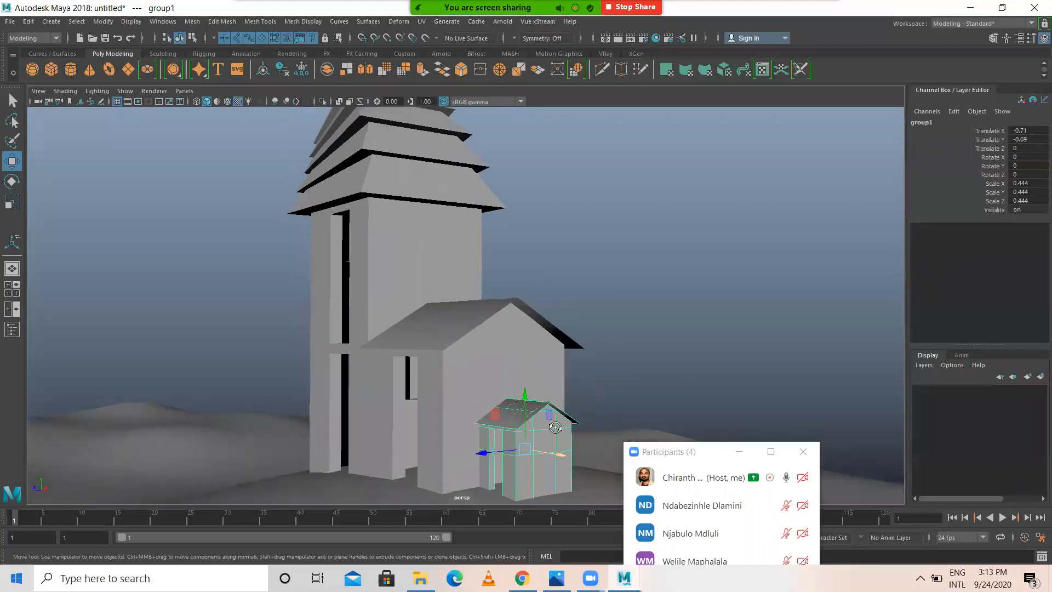
alt+drag(554, 425, 586, 363)
alt+middle_drag(586, 364, 548, 289)
alt+drag(538, 356, 582, 360)
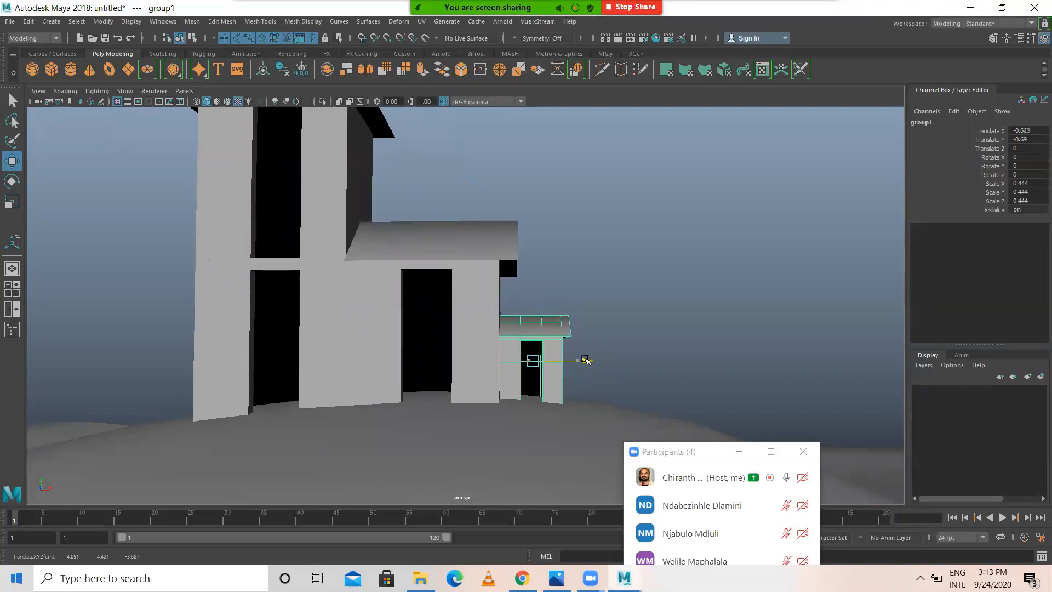
Step: Duplicate the small annex group and move the copy to about X -1.893, Y 2.499 above the wing's roof
key(ctrl+d)
drag(532, 312, 512, 177)
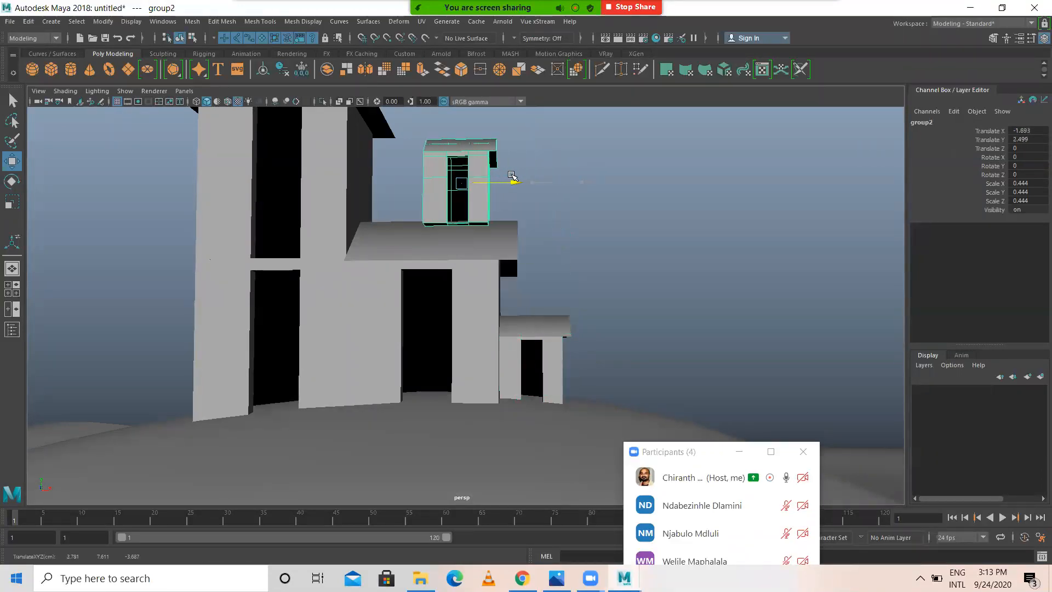
Step: Reduce the copied annex's height and lower it onto the ridge of the wing's roof
key(r)
drag(459, 133, 462, 146)
alt+drag(518, 250, 514, 270)
key(w)
drag(509, 222, 496, 221)
drag(444, 169, 444, 190)
alt+drag(473, 271, 475, 279)
alt+right_drag(475, 279, 581, 290)
alt+middle_drag(493, 248, 474, 284)
Step: Widen the small rooftop room's roof to an X scale of 1.111, shift it to about X 4.636, and deselect it
drag(491, 271, 483, 243)
click(494, 259)
click(467, 231)
key(r)
key(w)
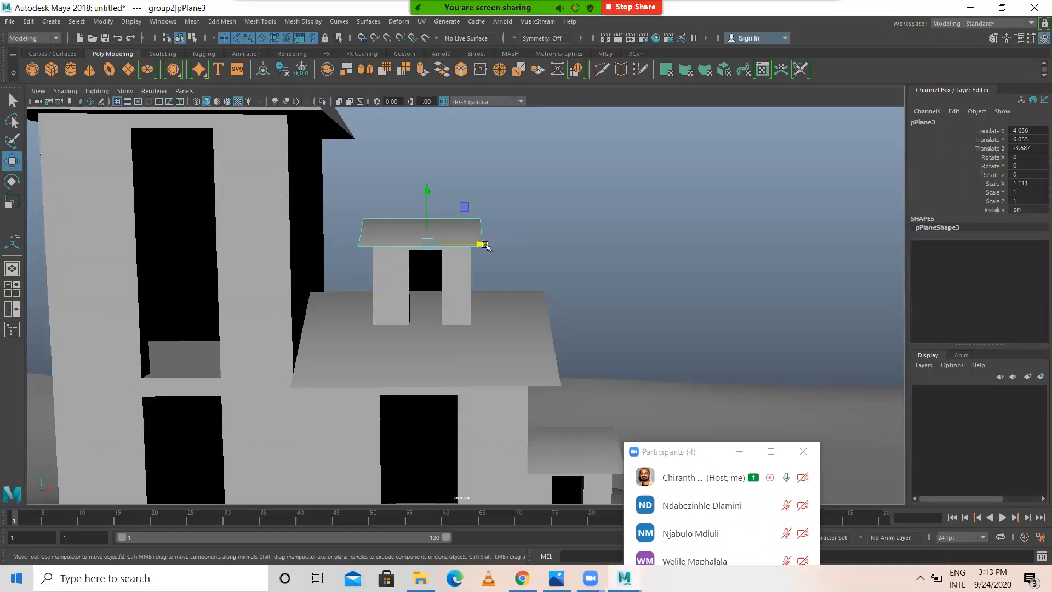
click(567, 253)
Step: Create a box about 0.427 wide, 1.001 high and 0.427 deep over the wing and raise it to about Y 7.185
alt+drag(567, 253, 436, 307)
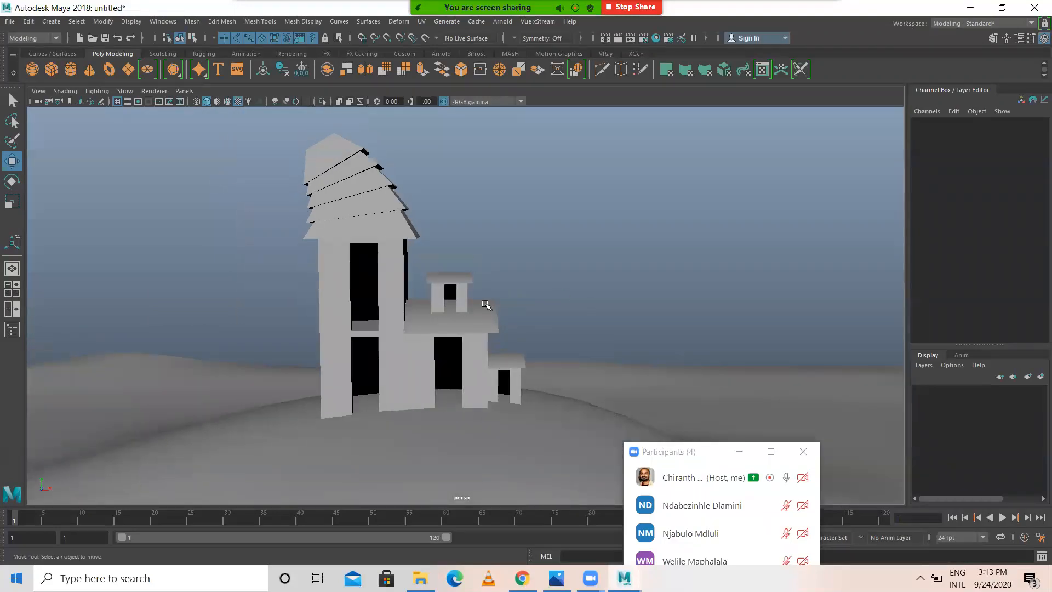
click(50, 69)
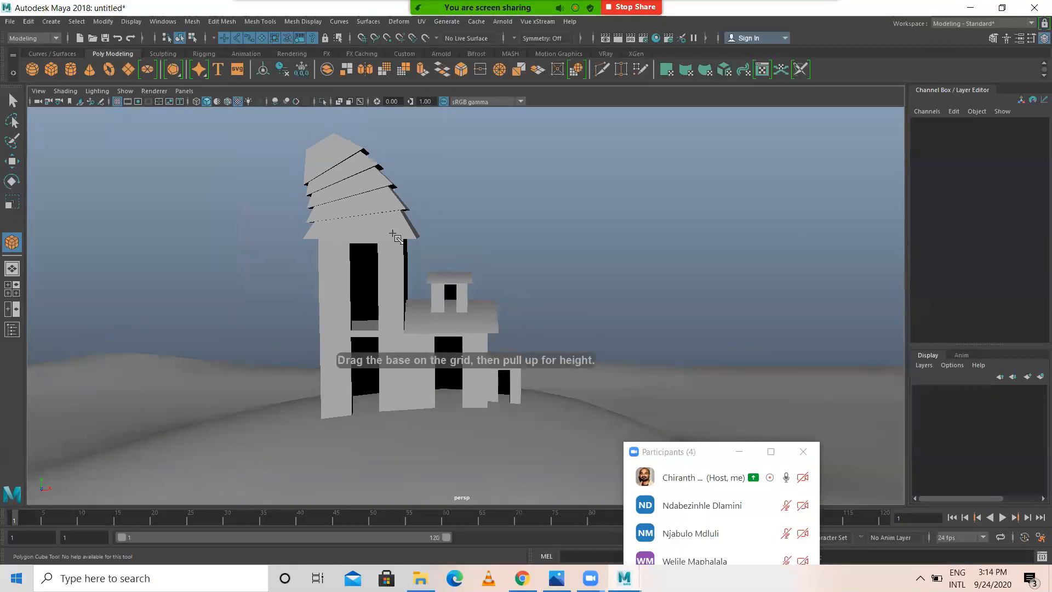
key(space)
key(space)
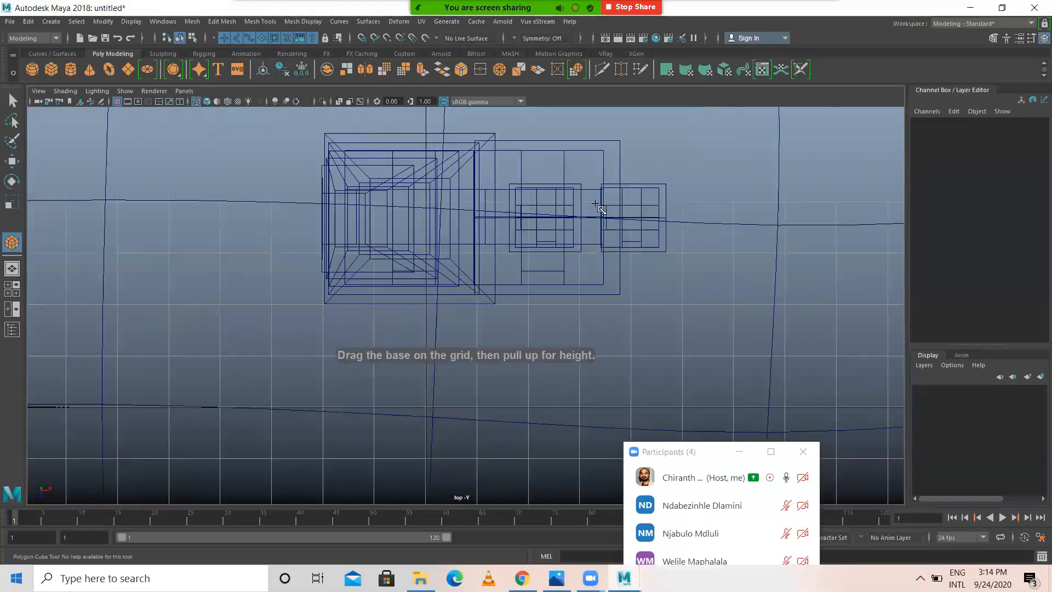
drag(603, 218, 607, 225)
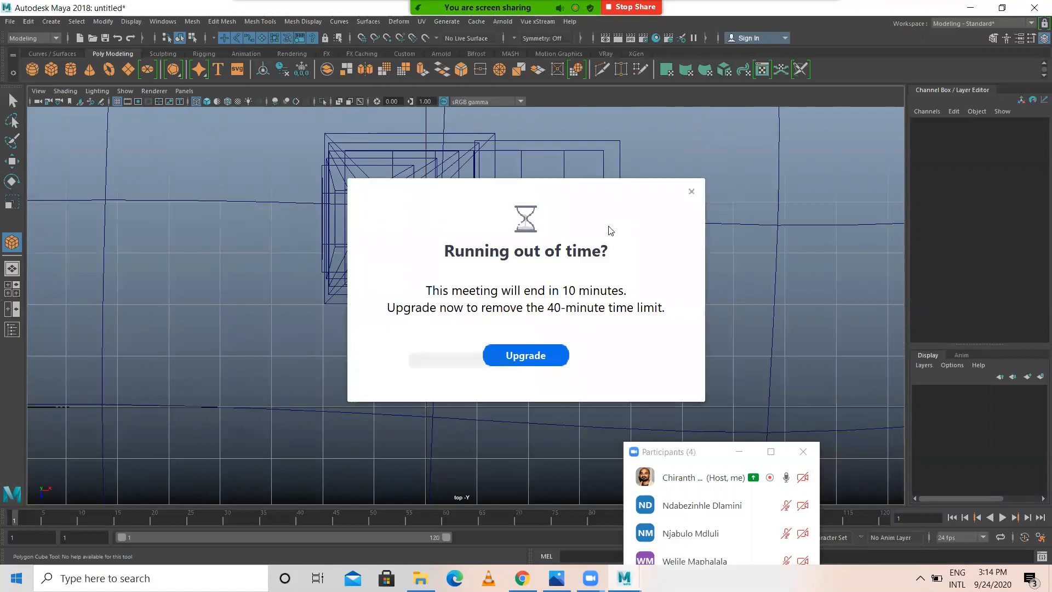
click(692, 192)
key(space)
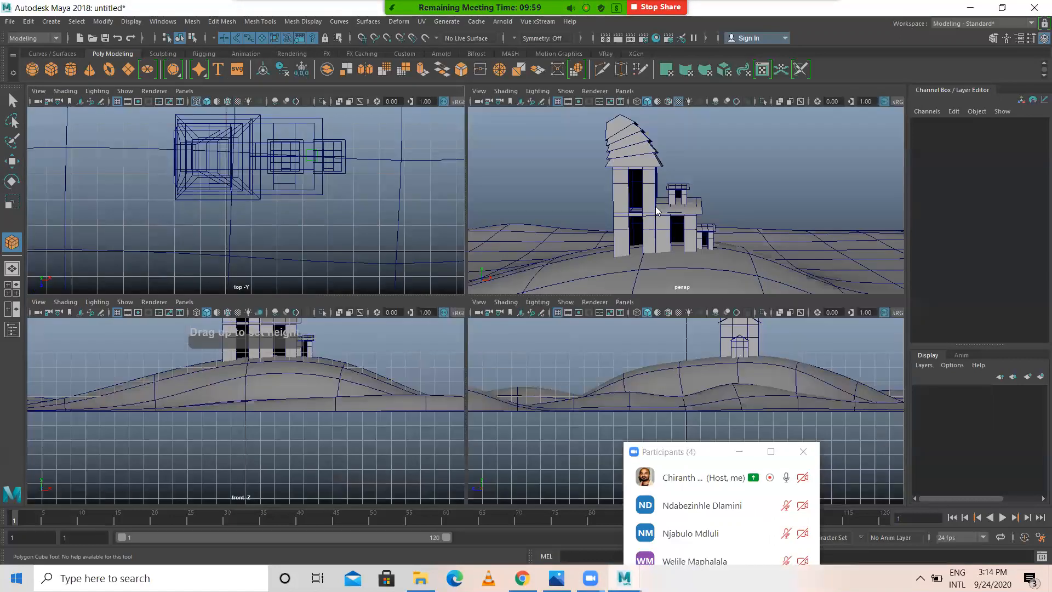
key(space)
alt+drag(613, 278, 618, 299)
key(4)
drag(490, 475, 475, 247)
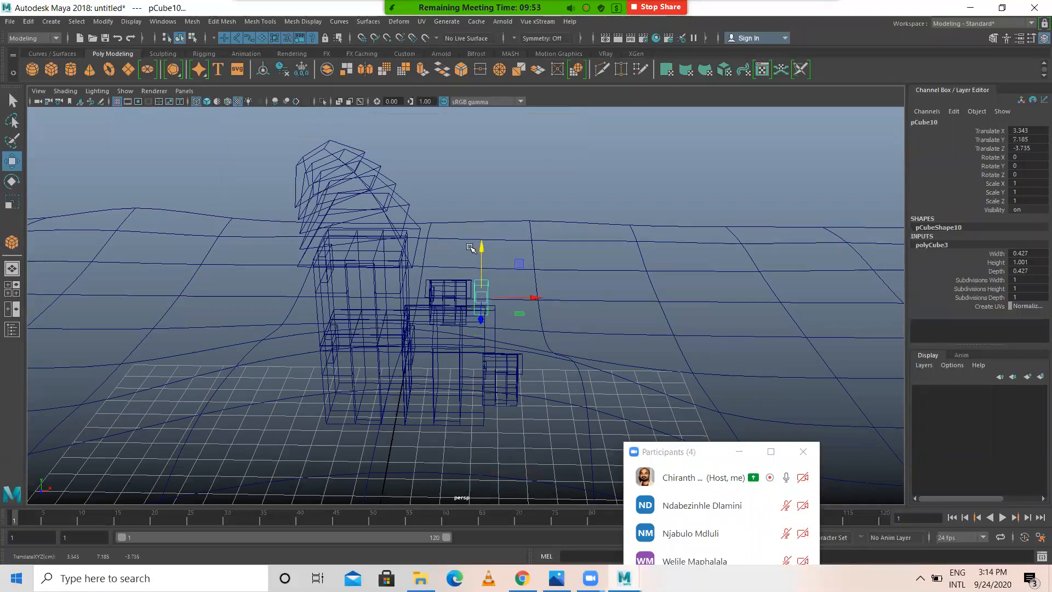
Step: Shift the small rooftop room together with its roof towards the tower, away from the new chimney box
key(5)
mouse_move(453, 280)
alt+mouse_down()
mouse_move(441, 268)
mouse_move(340, 279)
alt+mouse_up()
alt+right_drag(341, 279, 528, 330)
alt+drag(528, 331, 545, 296)
click(428, 253)
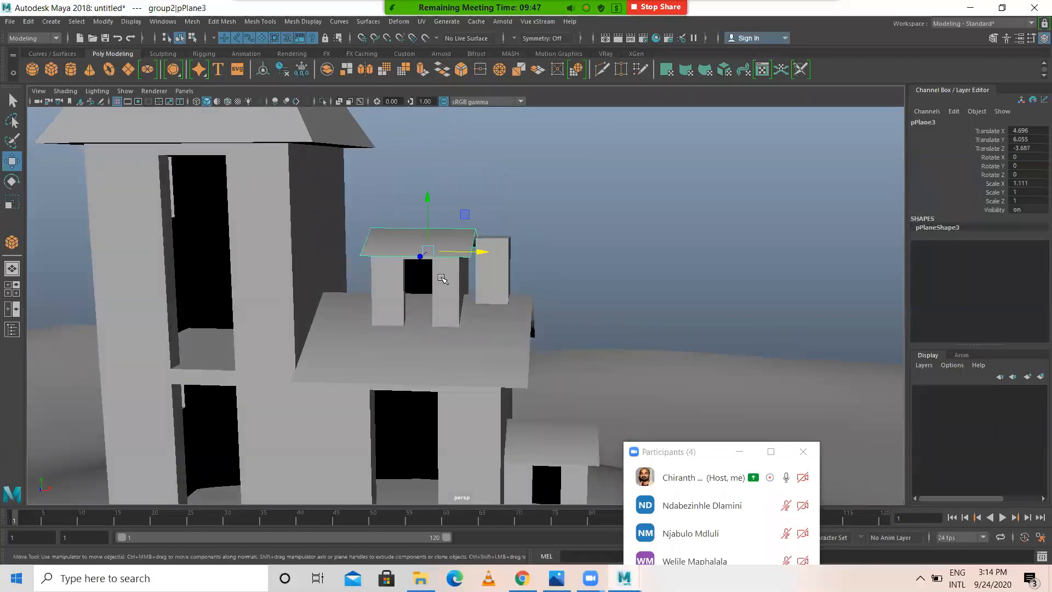
drag(476, 287, 457, 287)
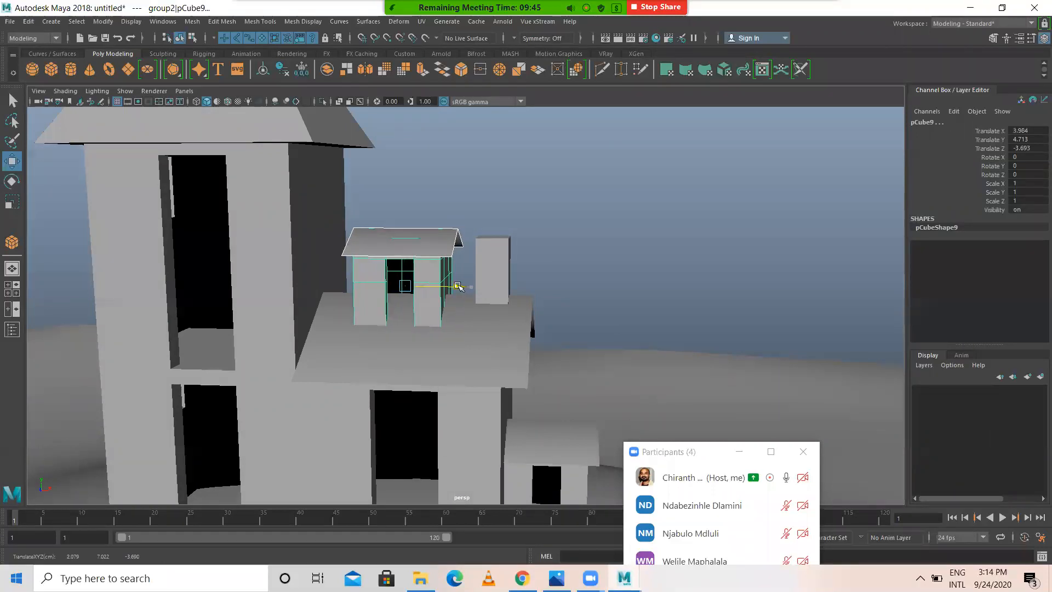
Step: Move the chimney box to about X 3.118, stretch it to a Y scale of 1.523 and raise it to about Y 7.568
click(490, 266)
drag(538, 273, 530, 274)
alt+drag(521, 238, 504, 266)
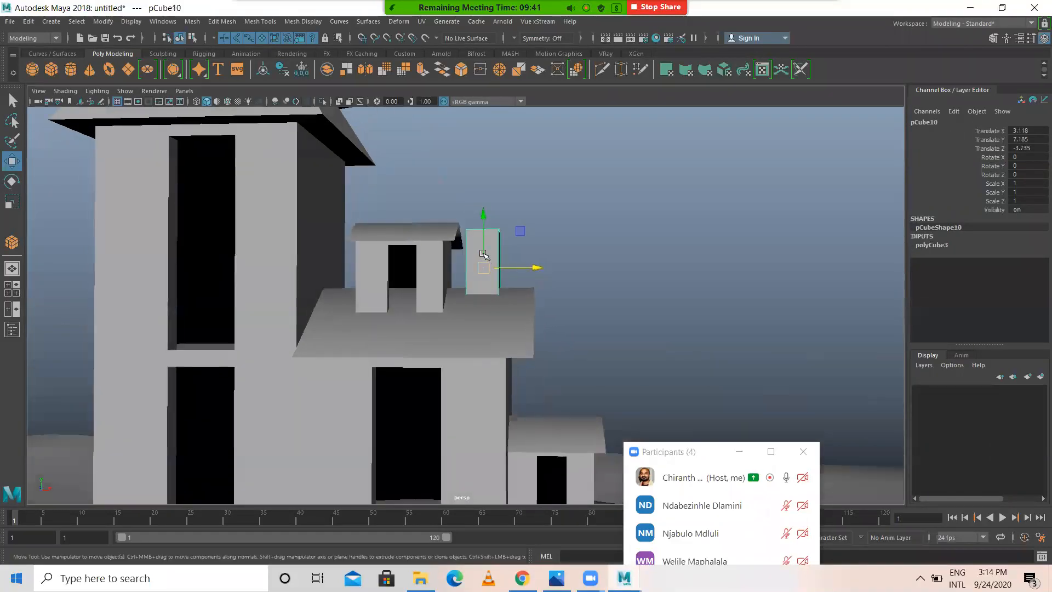
key(r)
drag(484, 219, 486, 186)
key(w)
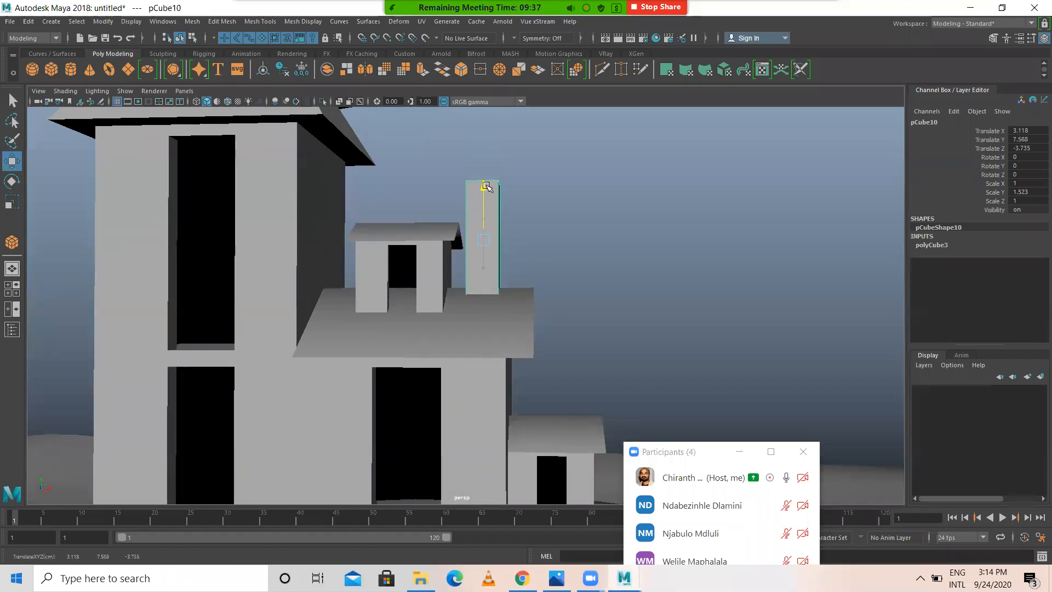
Step: Duplicate the chimney box as a cap about 0.179 in Y scale and 1.576 in X and Z, at about Y 8.35
alt+drag(540, 235, 515, 287)
right_drag(474, 205, 482, 227)
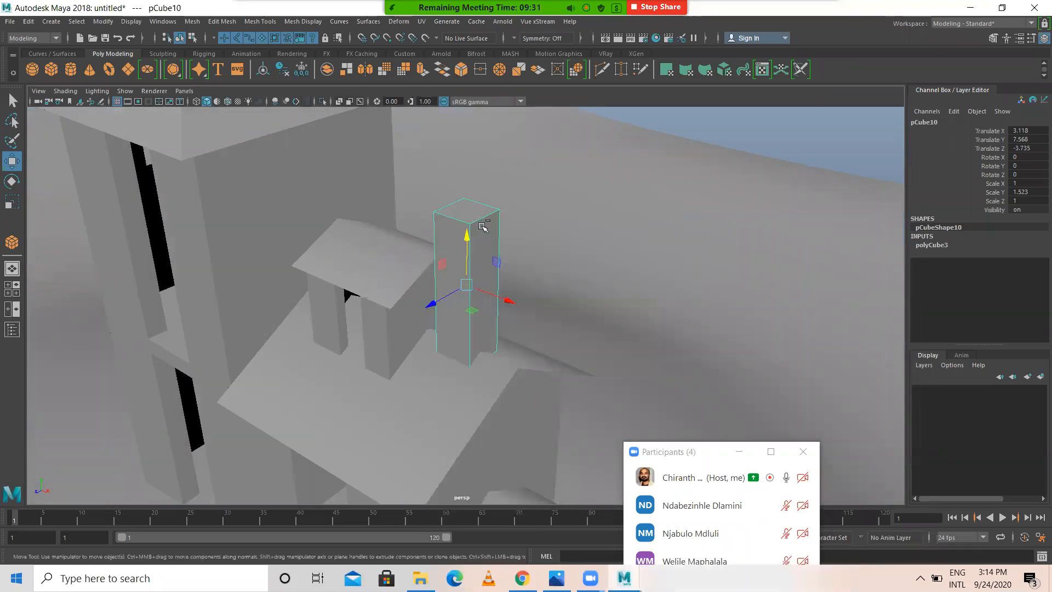
key(ctrl+d)
key(r)
drag(467, 239, 472, 284)
key(w)
drag(467, 236, 466, 162)
key(r)
mouse_move(464, 210)
mouse_down()
mouse_move(477, 174)
mouse_move(469, 190)
mouse_up()
alt+drag(466, 264, 473, 214)
key(w)
Step: Inset the chimney cap's top face with Extrude, extrude it again down into the cap as a recess, and return to object mode
right_click(473, 213)
click(476, 233)
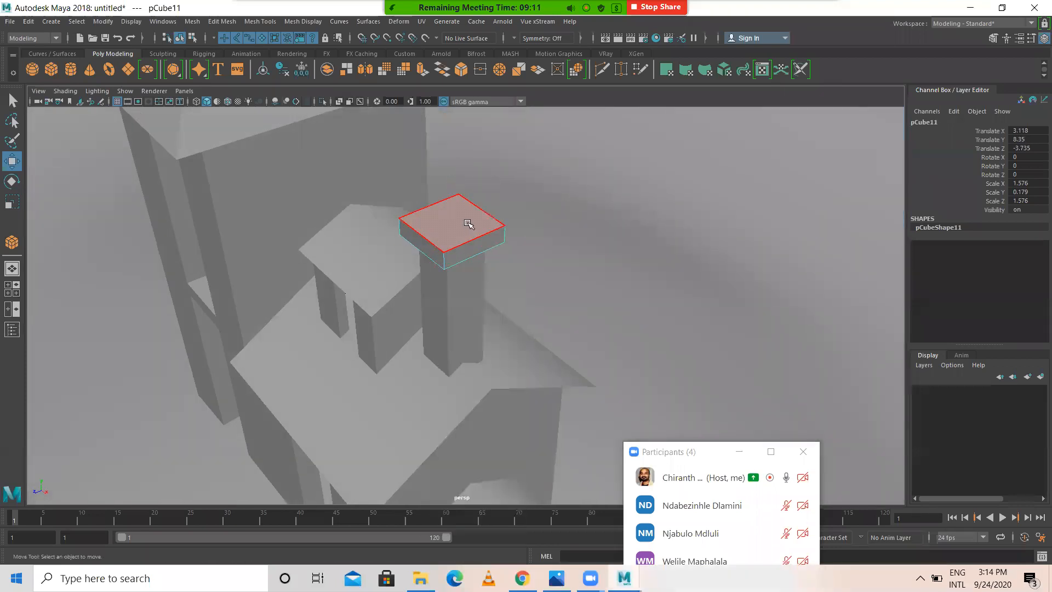
click(464, 221)
shift+right_drag(559, 216, 561, 218)
drag(452, 222, 438, 220)
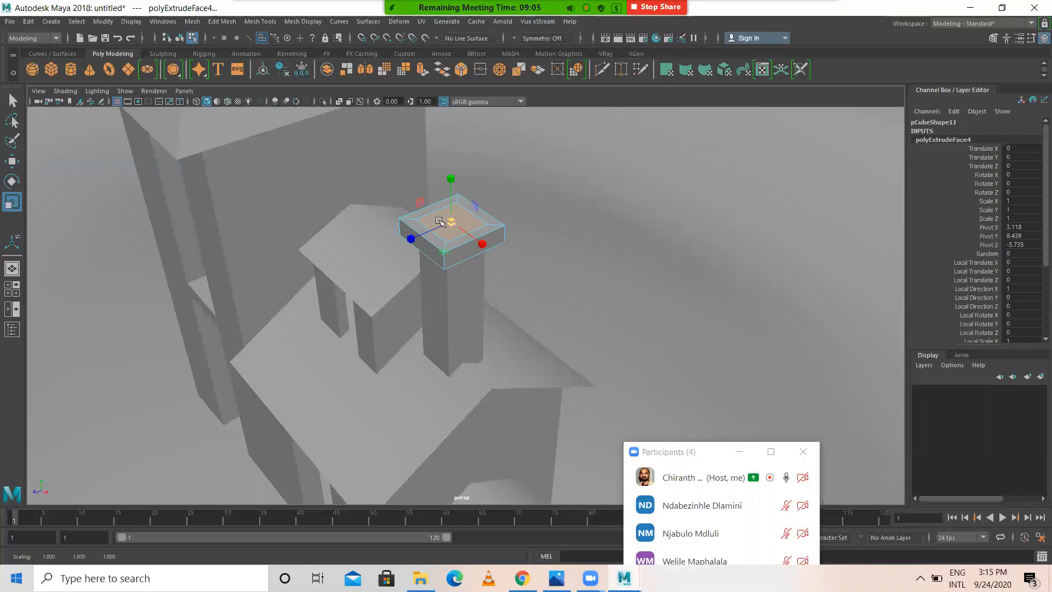
key(g)
key(w)
drag(451, 180, 451, 188)
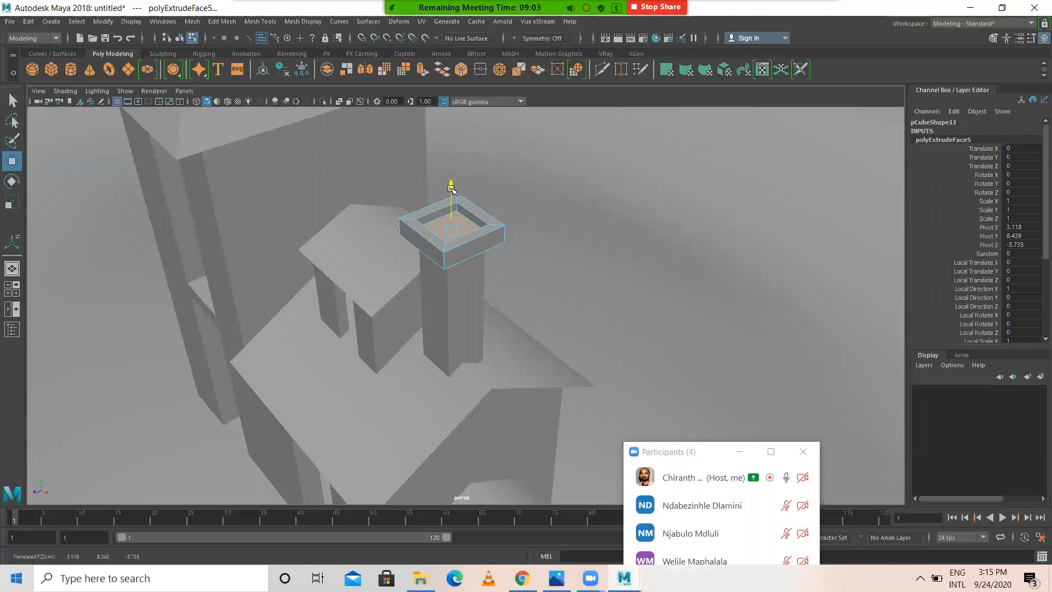
right_drag(482, 230, 548, 211)
click(601, 237)
Step: Examine the chimney and the whole house from several angles, and move the participants window aside
alt+drag(448, 290, 498, 291)
alt+right_drag(498, 291, 564, 286)
drag(504, 240, 623, 275)
alt+right_drag(622, 275, 583, 222)
click(598, 215)
alt+drag(531, 253, 544, 356)
alt+drag(460, 317, 523, 194)
alt+right_drag(522, 193, 396, 231)
alt+drag(396, 231, 483, 283)
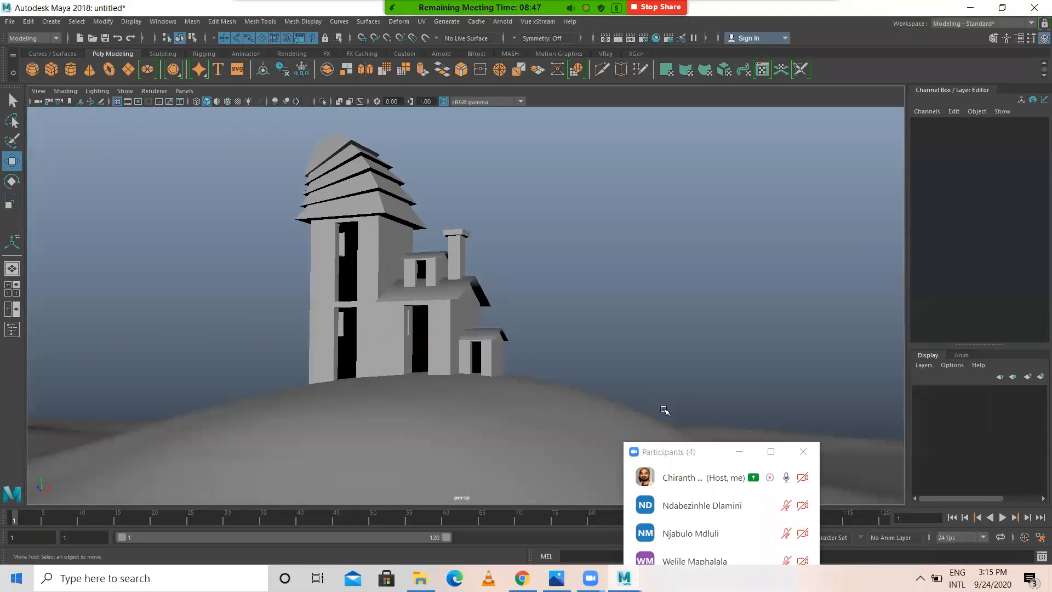
click(715, 452)
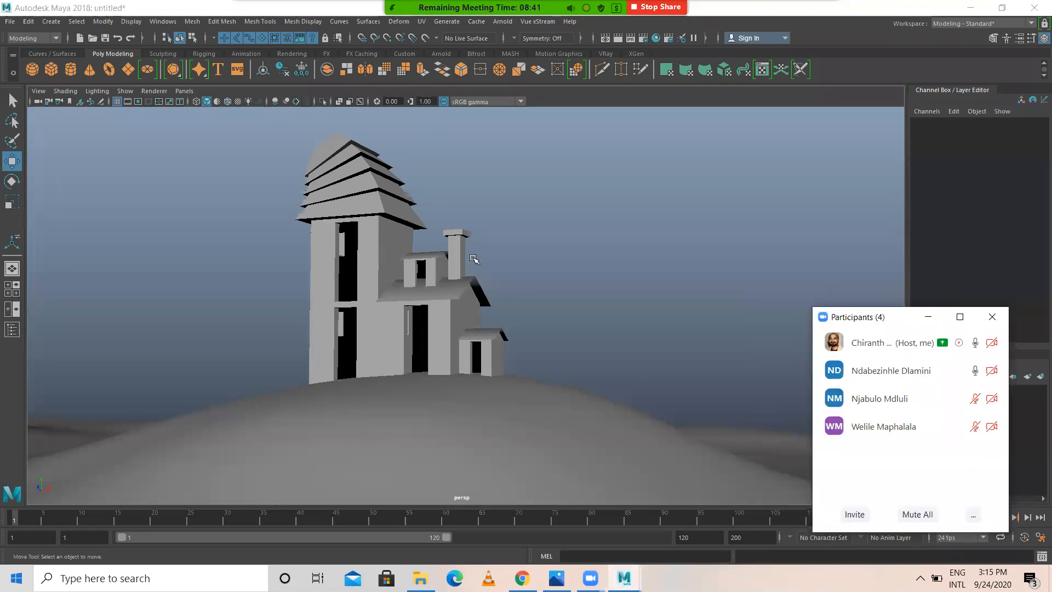
Step: Create a thin post about 0.099 wide, 1.559 high and 0.089 deep in front of the tower
alt+drag(347, 268, 383, 285)
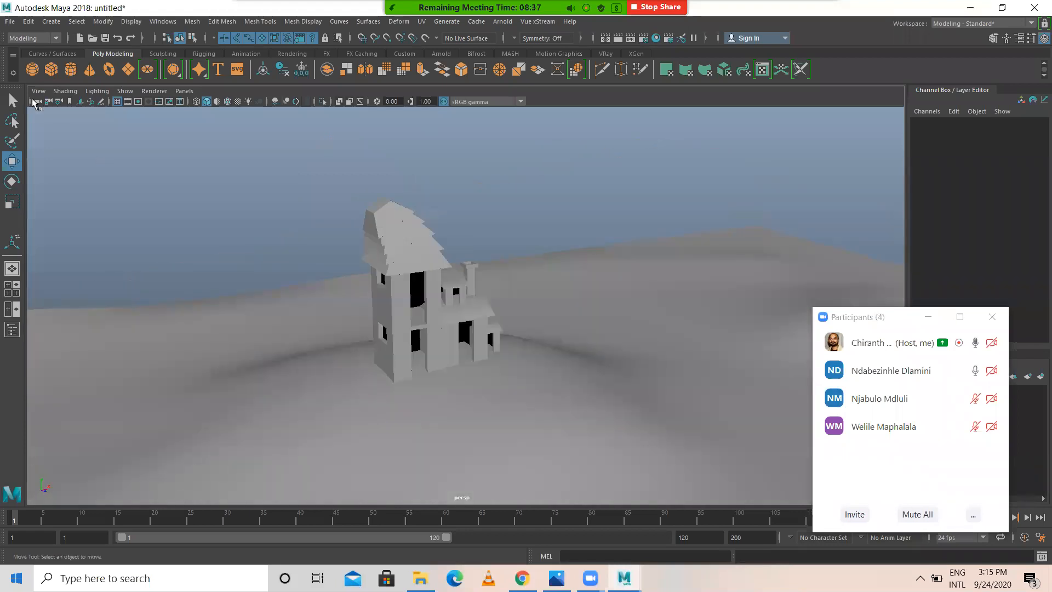
click(51, 71)
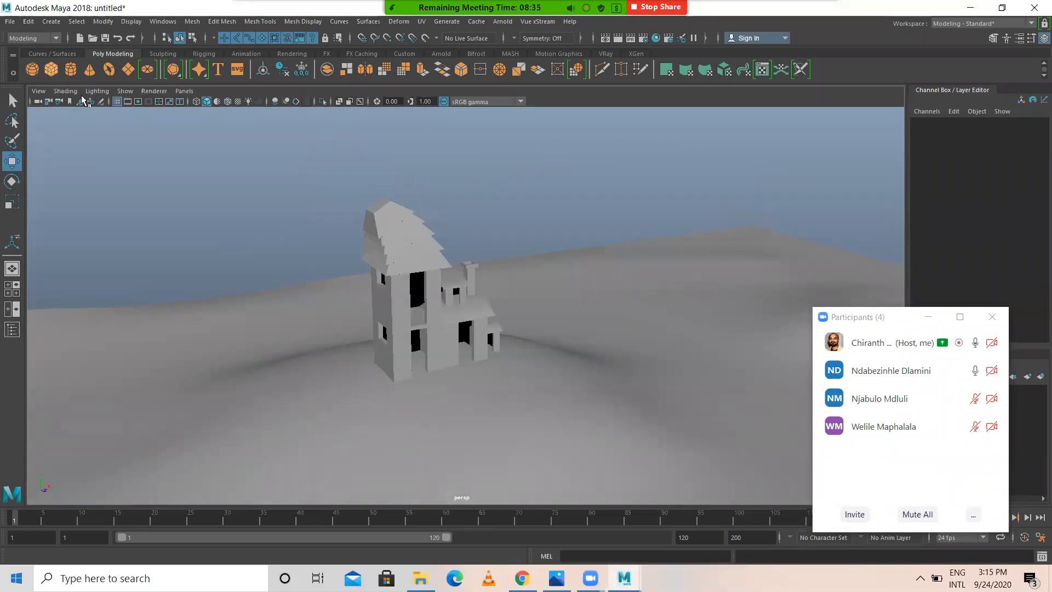
alt+drag(394, 378, 465, 372)
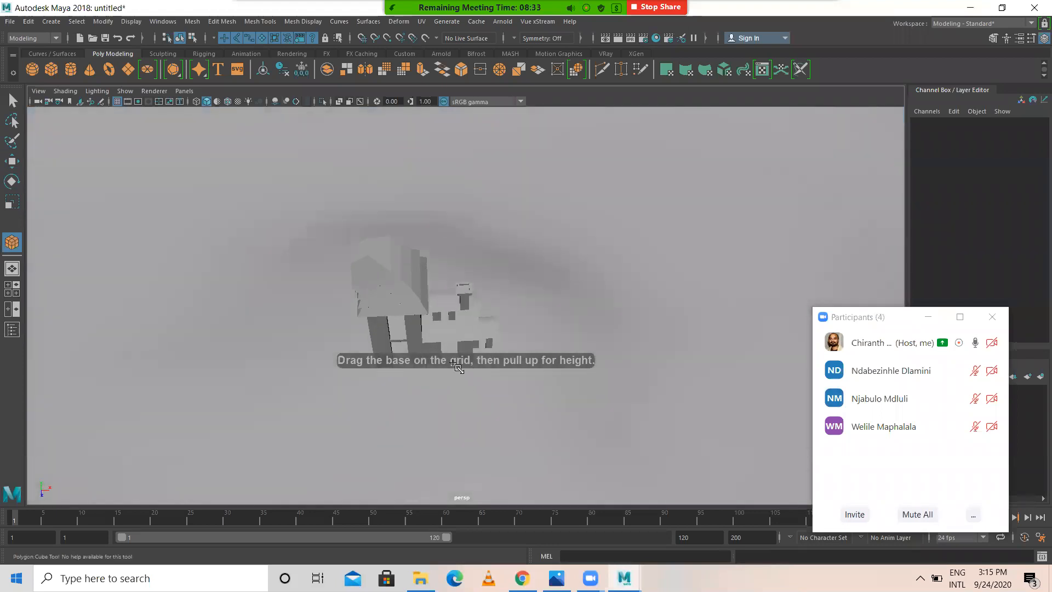
key(4)
key(space)
key(space)
scroll(464, 373, up, 1)
drag(392, 315, 396, 318)
key(space)
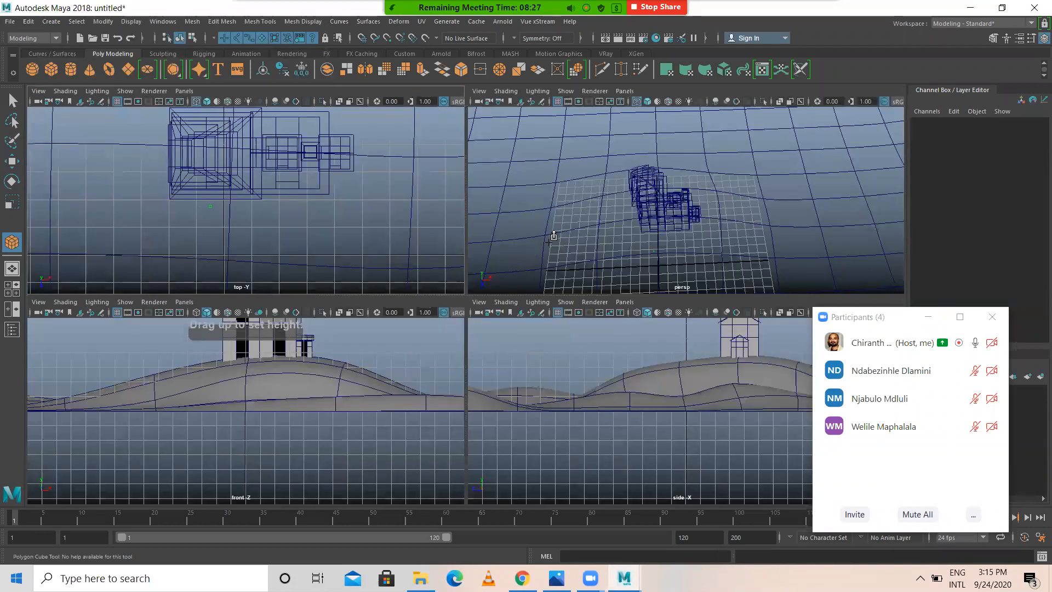
key(space)
drag(400, 409, 400, 385)
key(w)
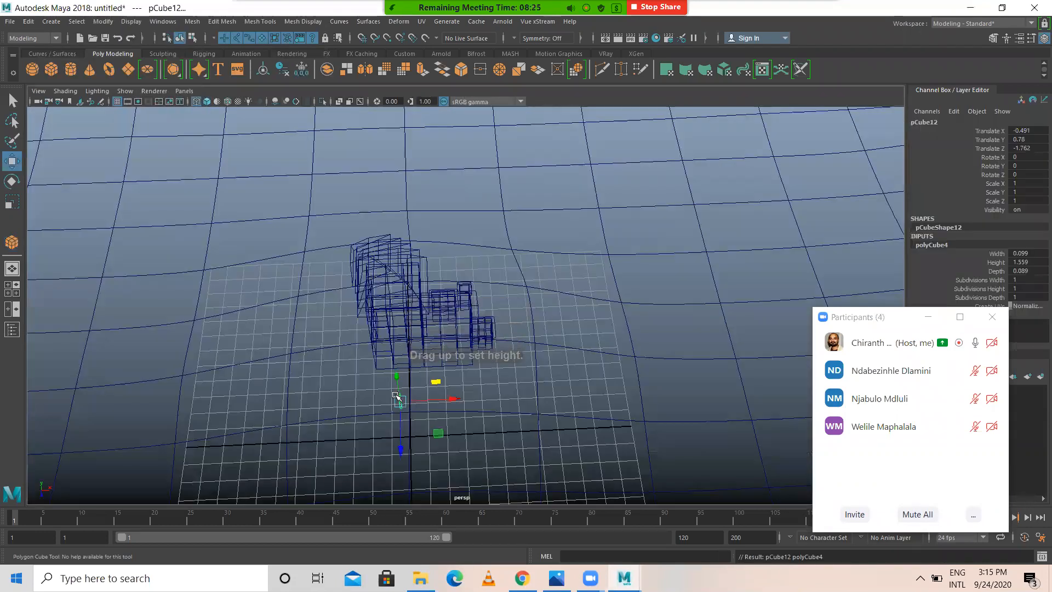
Step: Raise the post to about Y 5.09 and move it forward to about Z -0.66, in front of the tower's doorway
key(6)
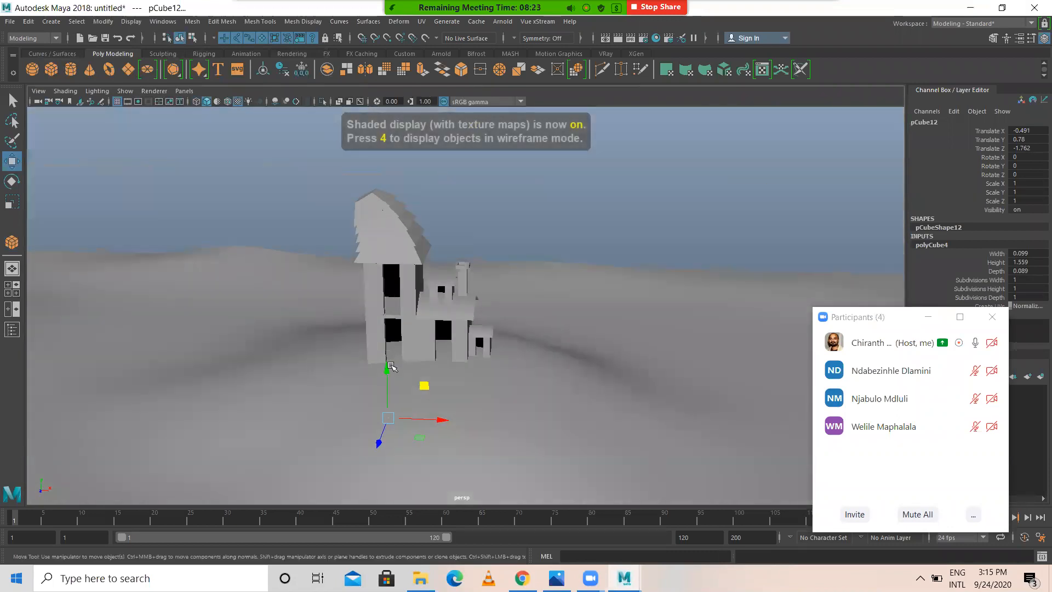
drag(397, 383, 375, 284)
alt+drag(423, 348, 598, 334)
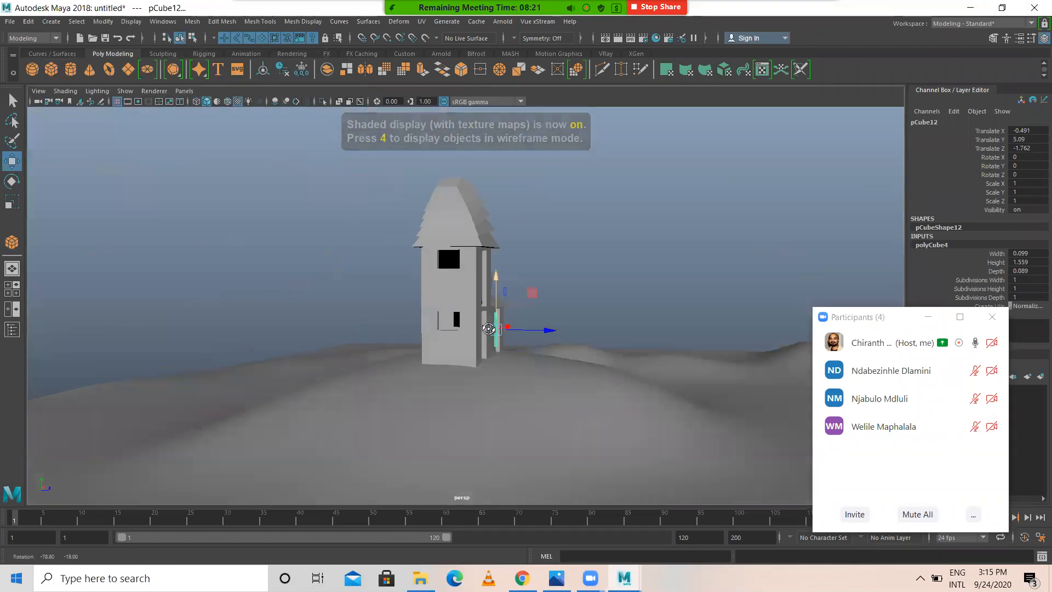
scroll(604, 369, up, 5)
alt+middle_drag(548, 286, 522, 270)
drag(505, 294, 376, 288)
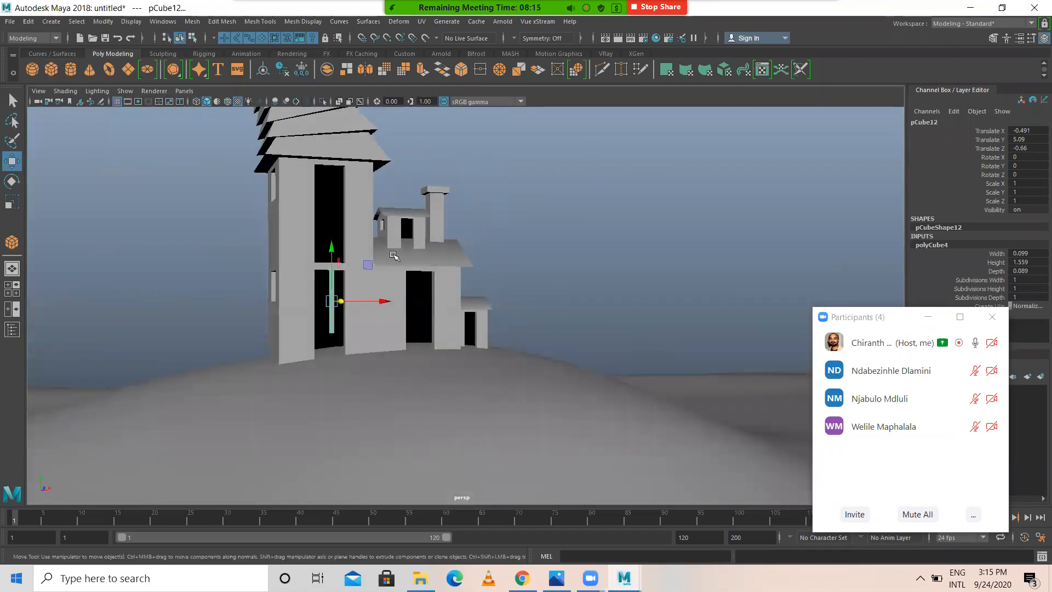
Step: Create a polygon plane about 2.843 wide and 0.691 deep in front of the tower for a porch canopy
alt+drag(418, 226, 256, 239)
alt+right_drag(256, 239, 305, 240)
alt+middle_drag(306, 187, 388, 205)
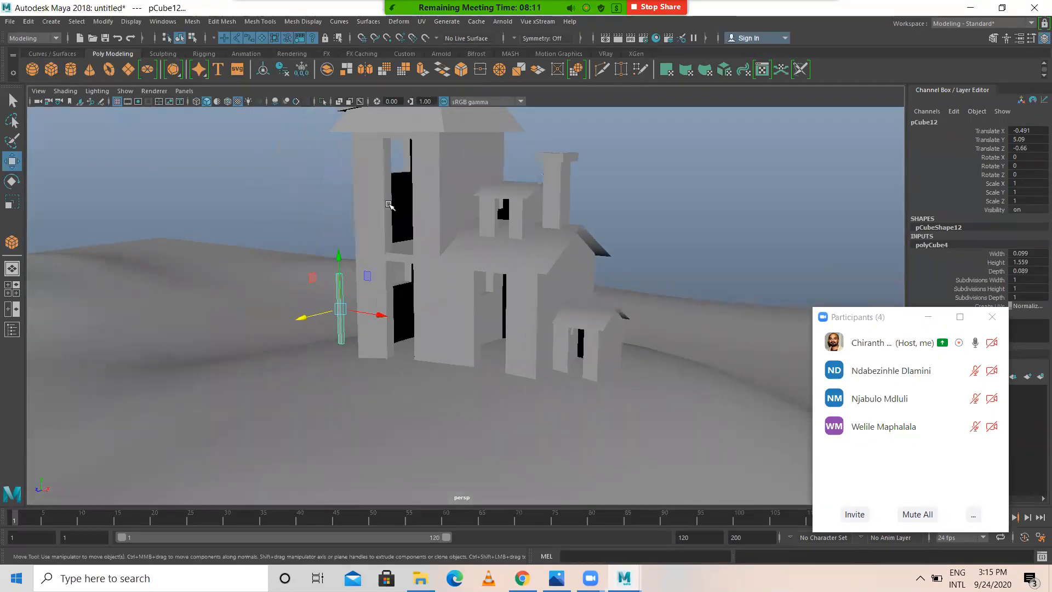
click(533, 259)
alt+drag(507, 252, 467, 254)
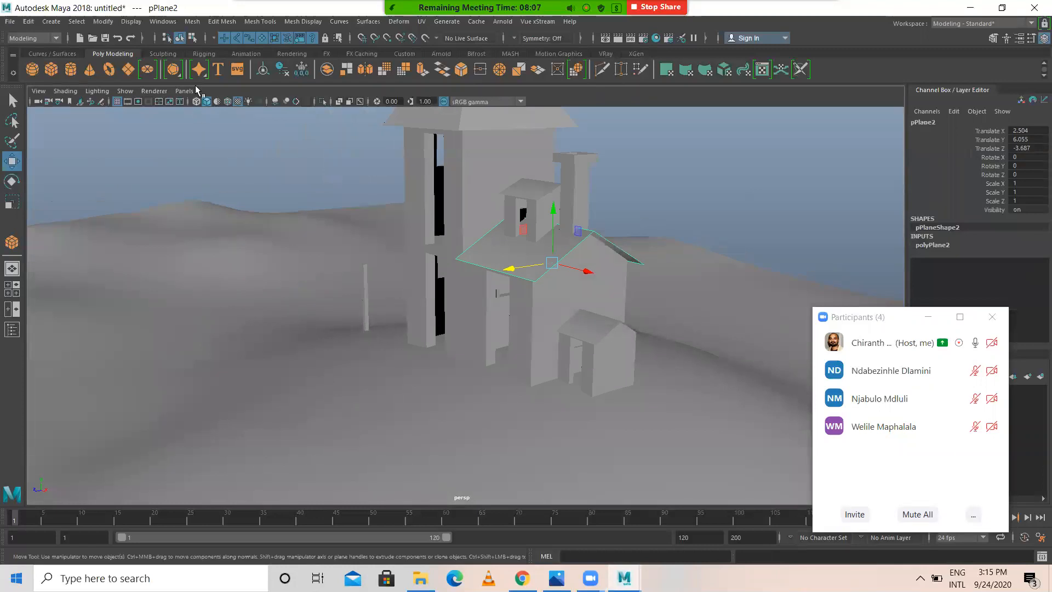
click(128, 69)
key(space)
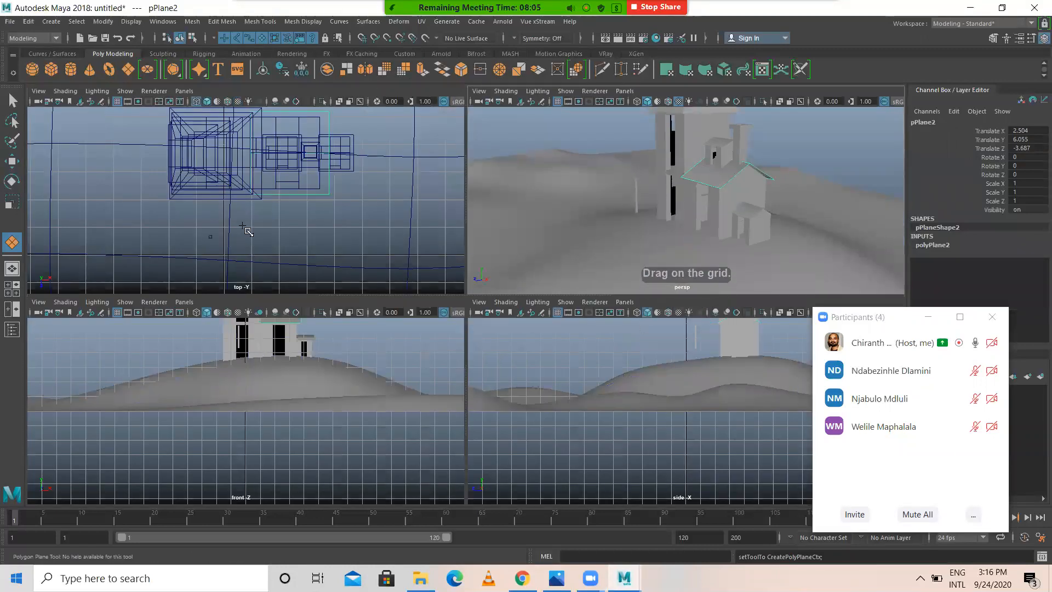
key(space)
drag(318, 291, 476, 328)
key(space)
key(space)
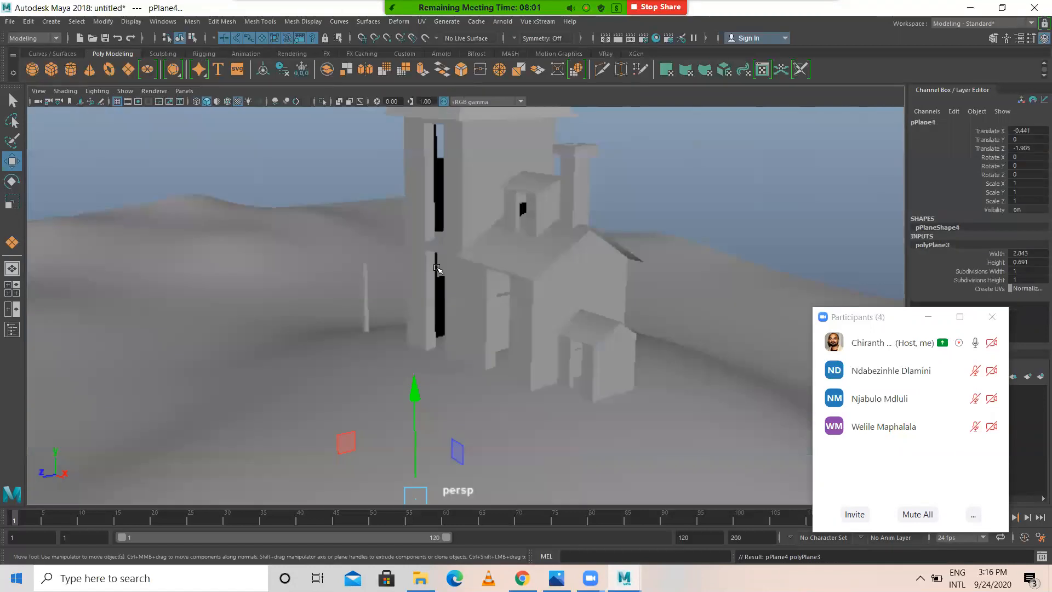
Step: Raise the canopy plane to about Y 6.083 and set it against the tower's front wall at about Z -2.044
drag(415, 437, 415, 216)
key(f)
alt+drag(357, 251, 486, 305)
drag(441, 250, 470, 231)
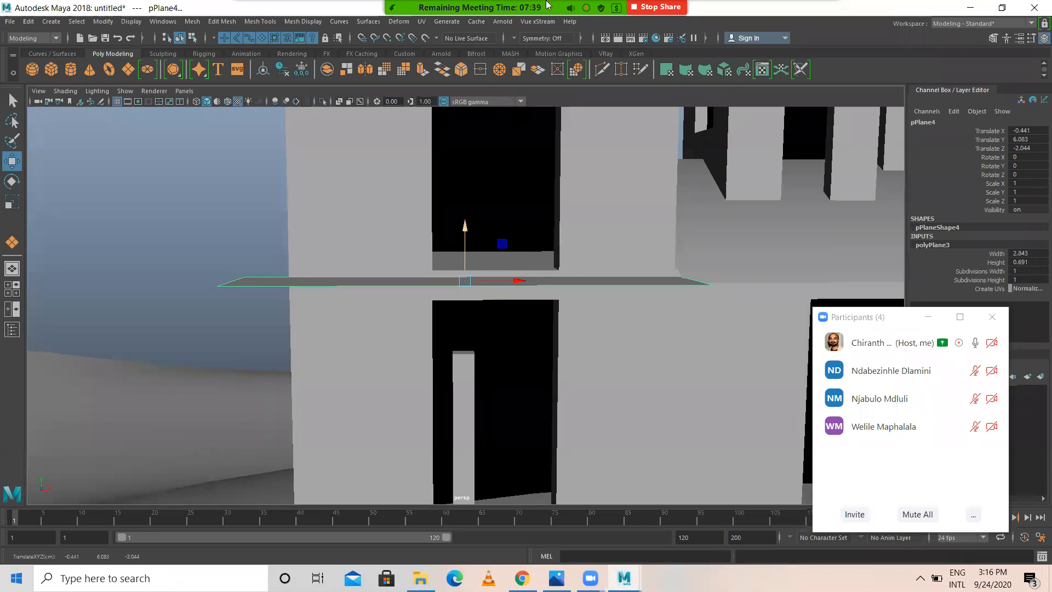
mouse_move(548, 4)
click(262, 19)
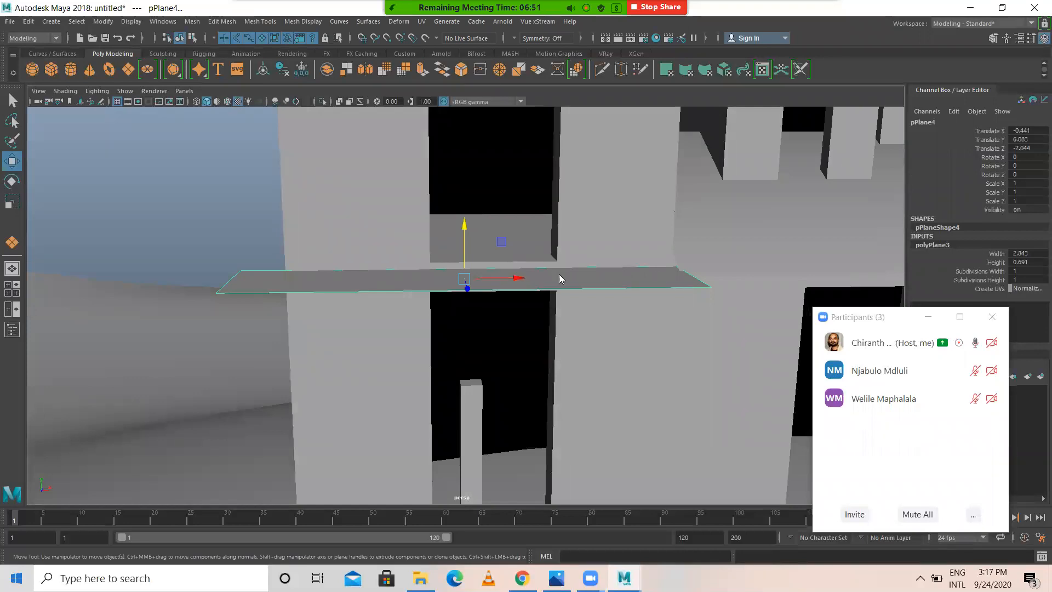
Step: Pull the vertices at the canopy's outer end in to about X -1.571, near the tower's corner, and return to object mode
right_drag(505, 274, 360, 259)
drag(248, 305, 343, 289)
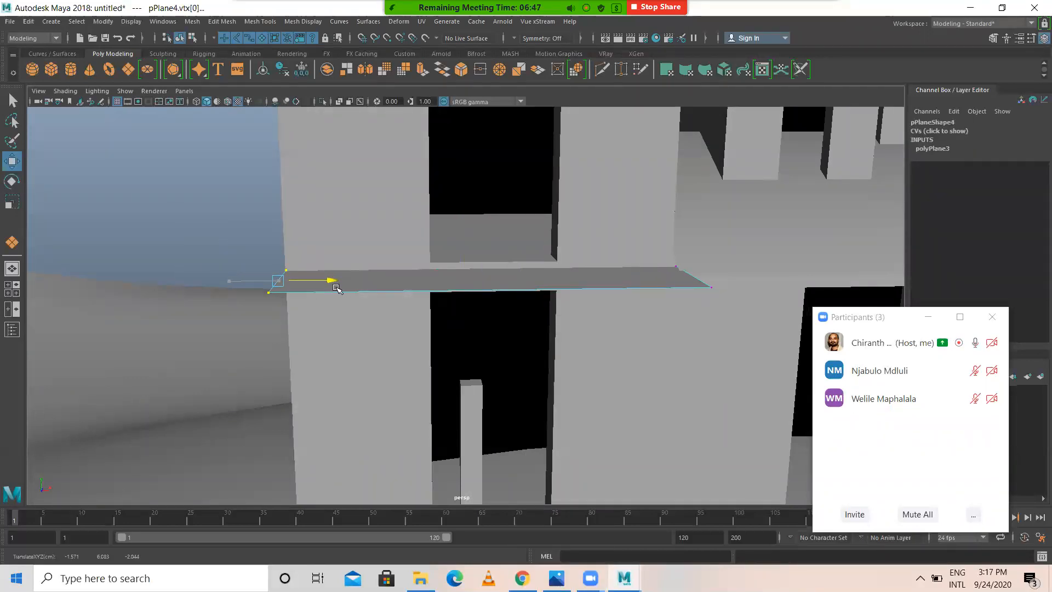
alt+drag(664, 278, 761, 283)
right_drag(462, 246, 528, 235)
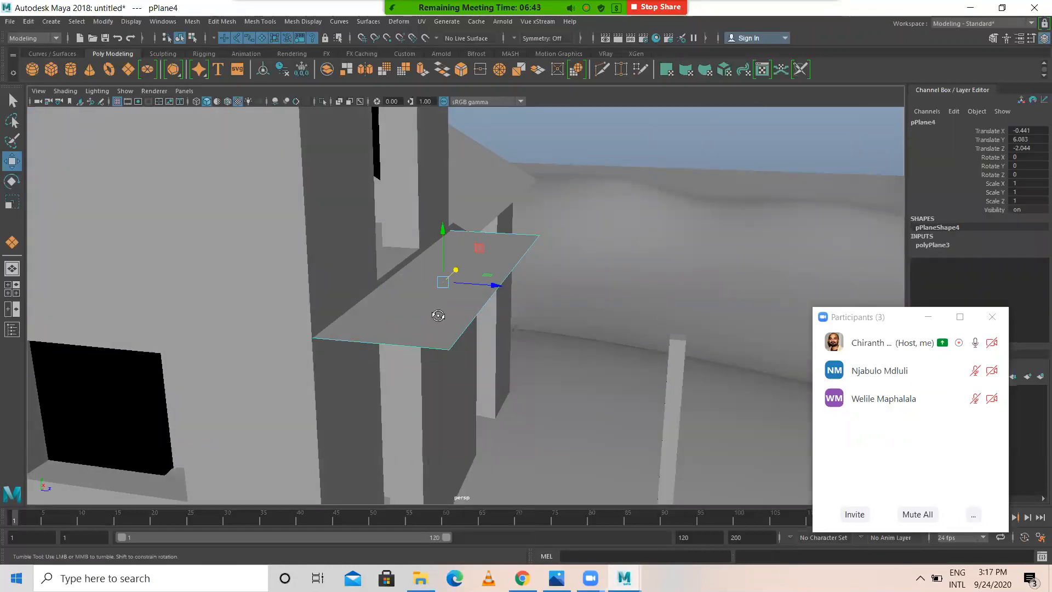
Step: Tilt the canopy plane about 12.255 degrees around X, move it to about Y 5.99, Z -2.065, and deselect it
alt+drag(437, 308, 443, 305)
key(e)
mouse_move(471, 245)
mouse_down()
mouse_move(476, 255)
mouse_move(452, 249)
mouse_up()
key(w)
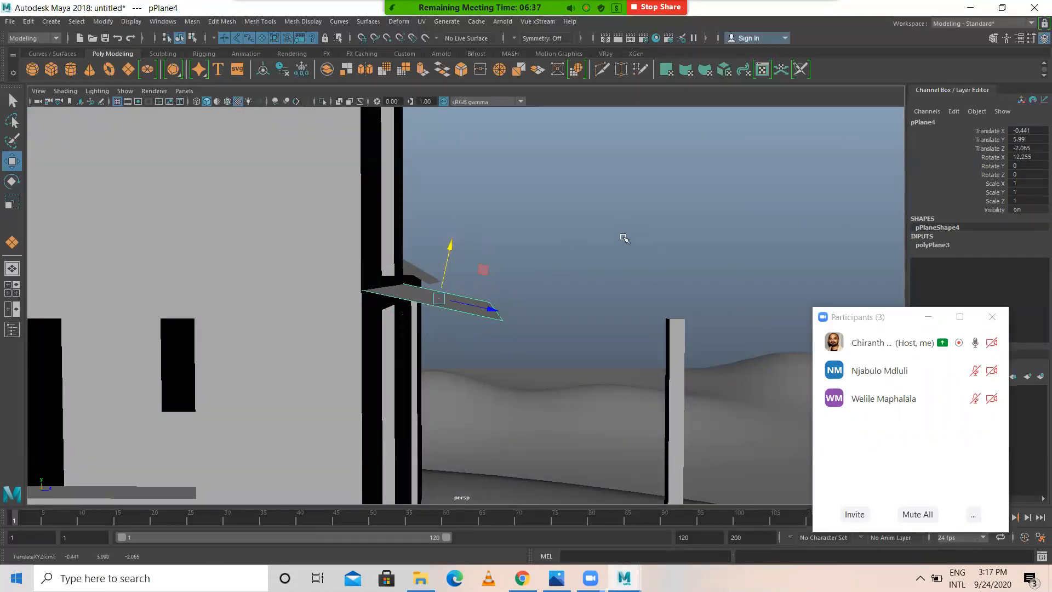
click(679, 298)
Step: Extrude the porch canopy plane slightly to give it thickness, and return to object mode
alt+drag(681, 299, 606, 312)
alt+right_drag(606, 313, 470, 291)
alt+drag(469, 292, 438, 313)
click(441, 315)
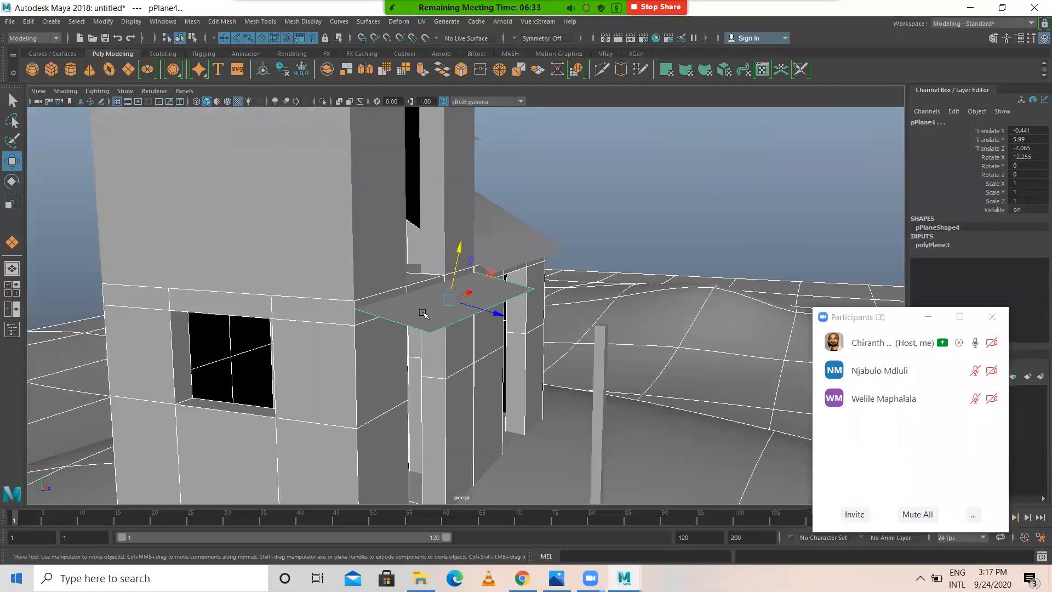
click(221, 21)
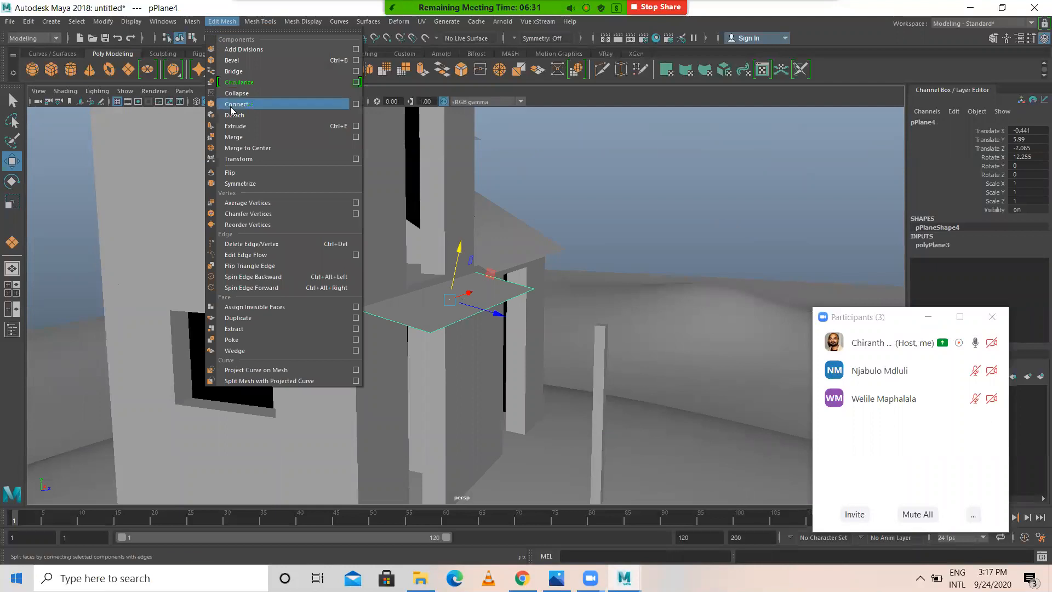
click(235, 126)
drag(464, 255, 465, 252)
right_drag(427, 265, 496, 250)
click(546, 280)
Step: Select the thickened canopy slab on the tower's front and duplicate it
alt+drag(520, 289, 420, 308)
click(486, 308)
alt+drag(487, 308, 462, 312)
key(w)
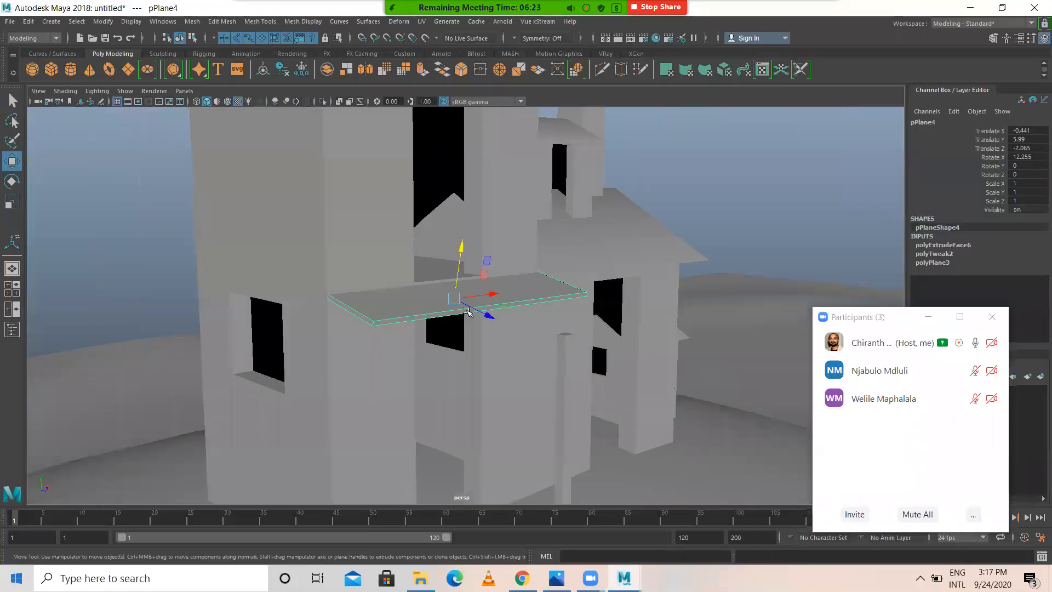
key(ctrl+d)
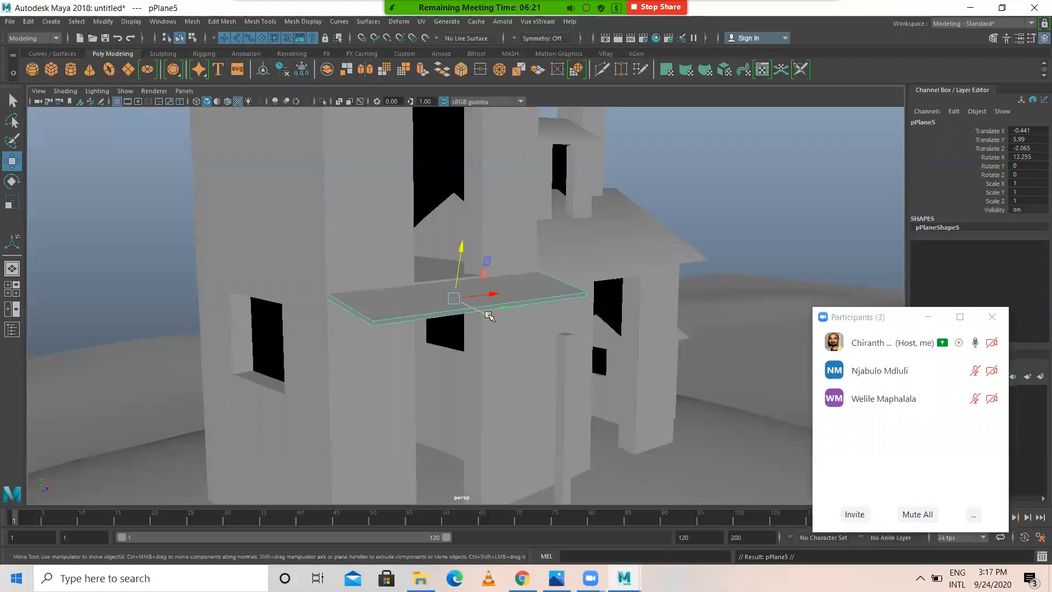
key(e)
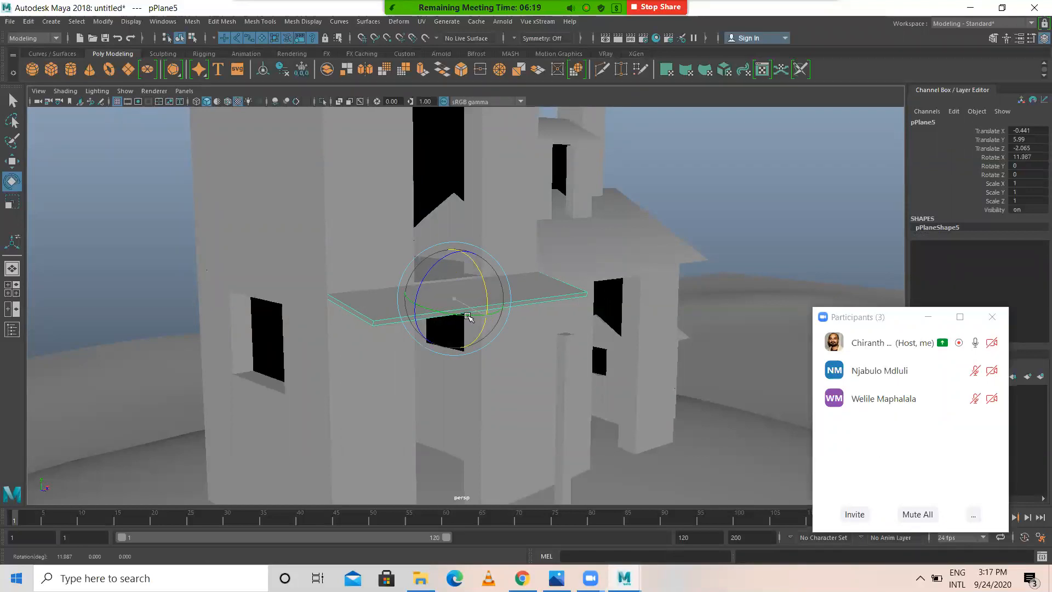
mouse_move(474, 318)
mouse_down()
mouse_move(442, 316)
mouse_move(482, 313)
mouse_up()
key(ctrl+z)
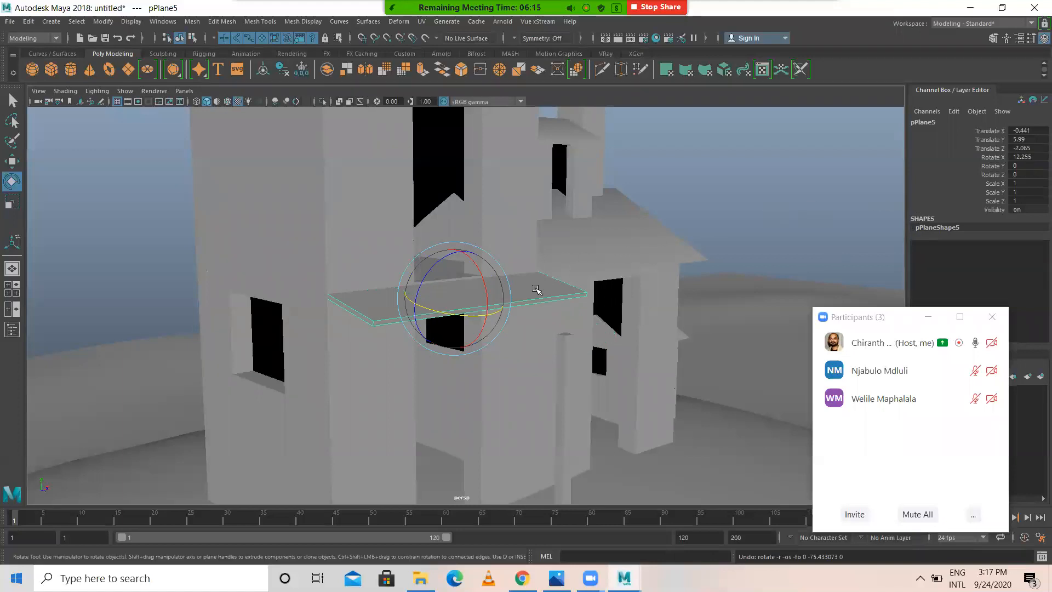
drag(437, 311, 431, 312)
key(ctrl+z)
Step: Set the duplicate canopy's Y rotation to -90 degrees
click(998, 167)
middle_drag(585, 190, 803, 252)
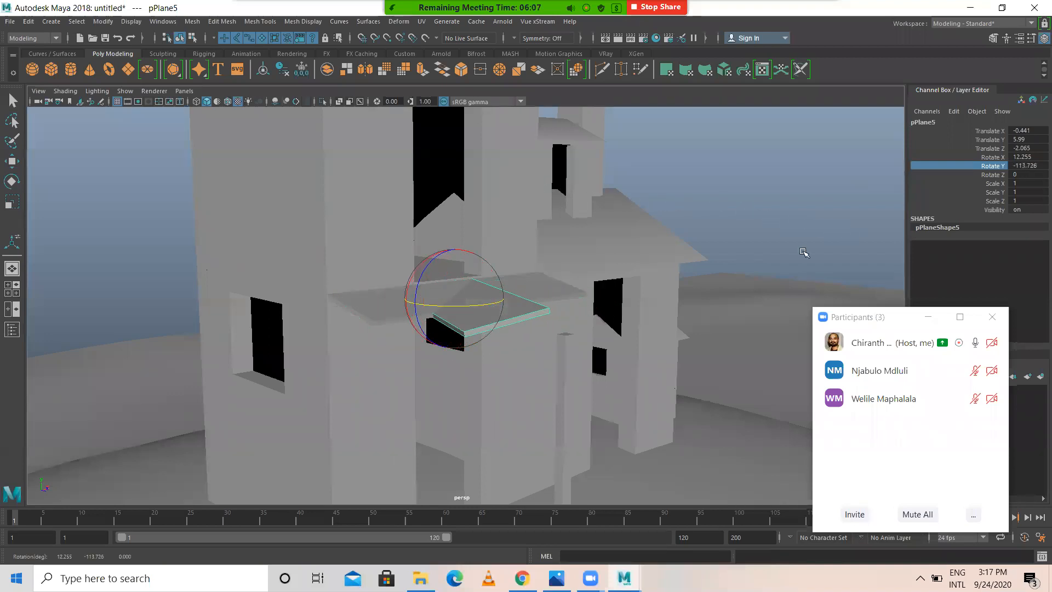
double_click(1038, 167)
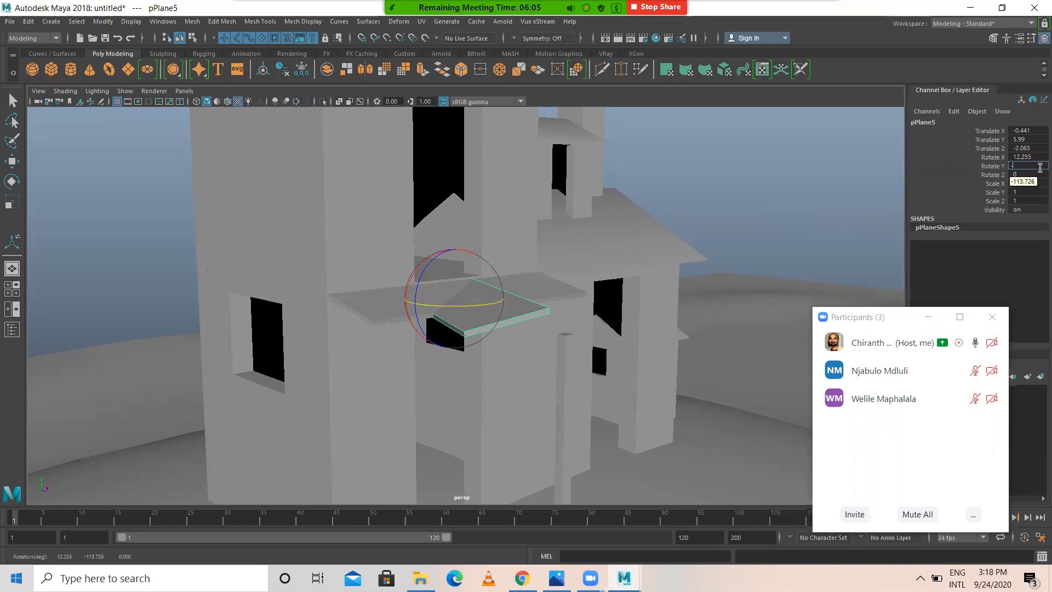
text(-90)
key(Return)
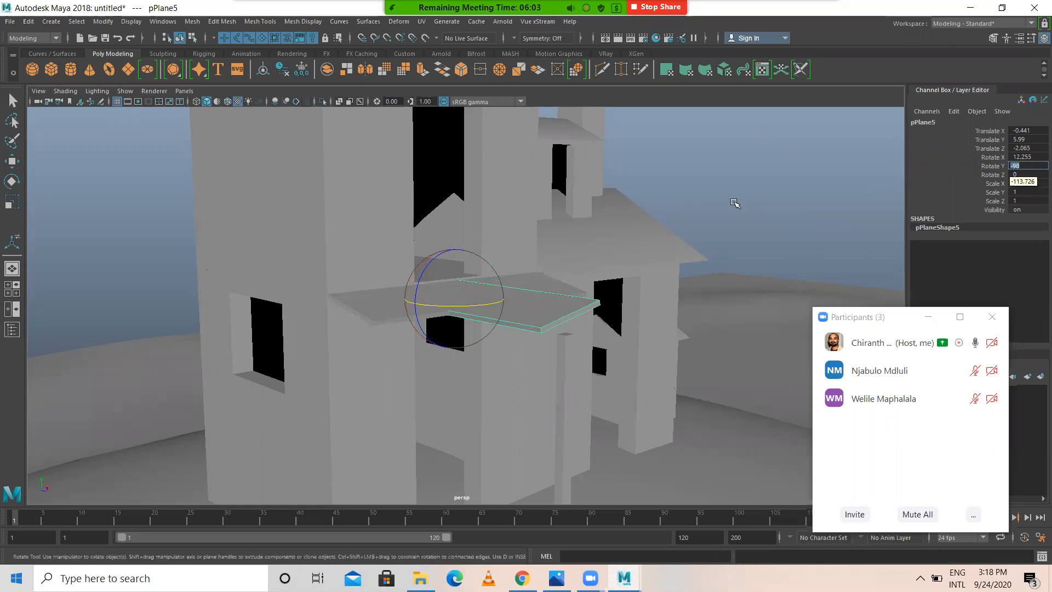
Step: Move the turned canopy against the tower's side wall above the window, at about X -1.876, Y 5.976, Z -3.8
key(w)
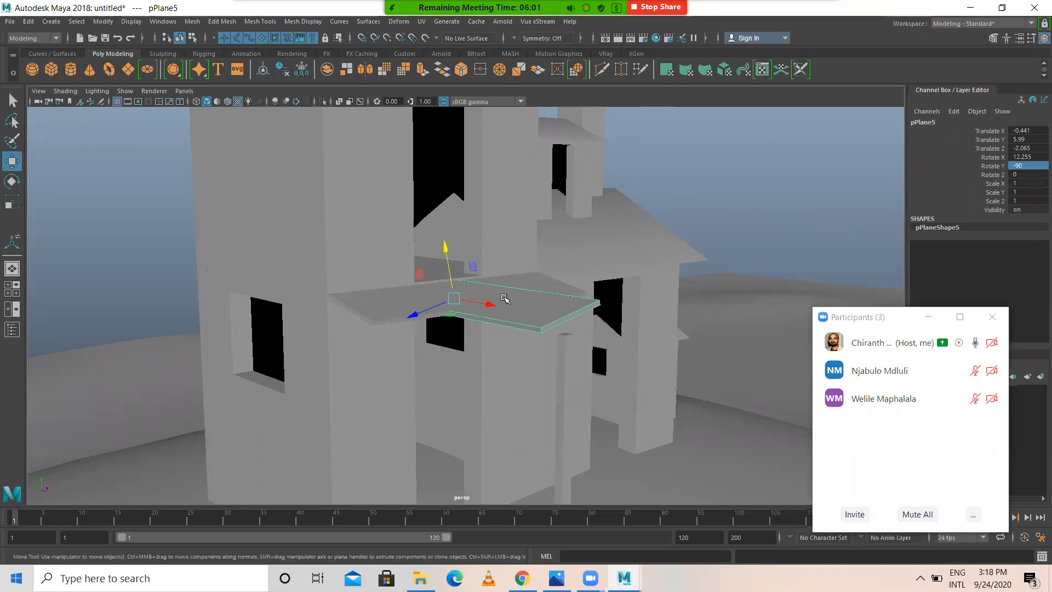
drag(423, 314, 410, 376)
drag(494, 373, 303, 349)
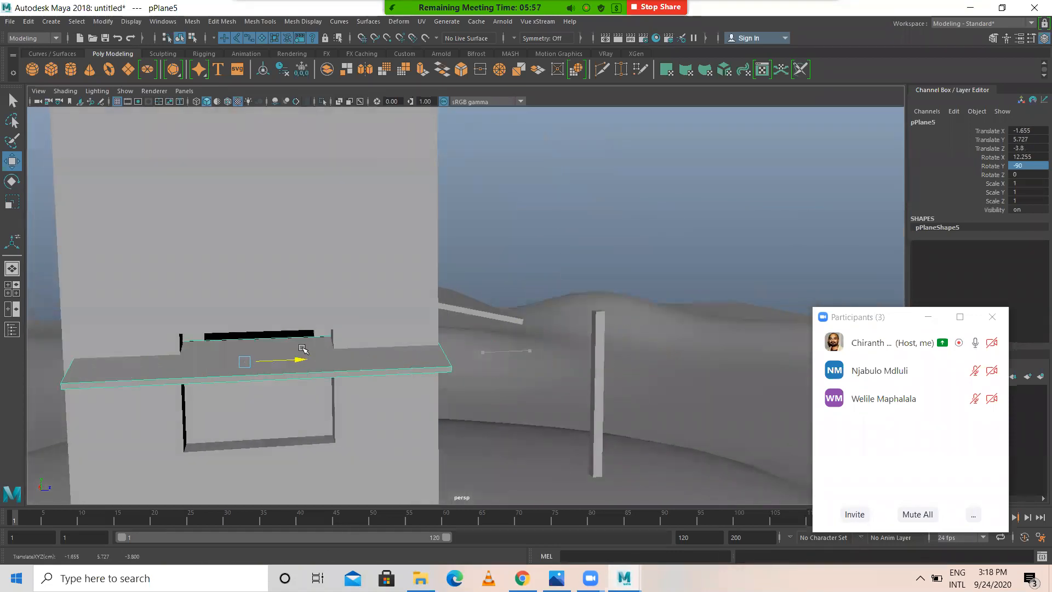
drag(243, 299, 243, 269)
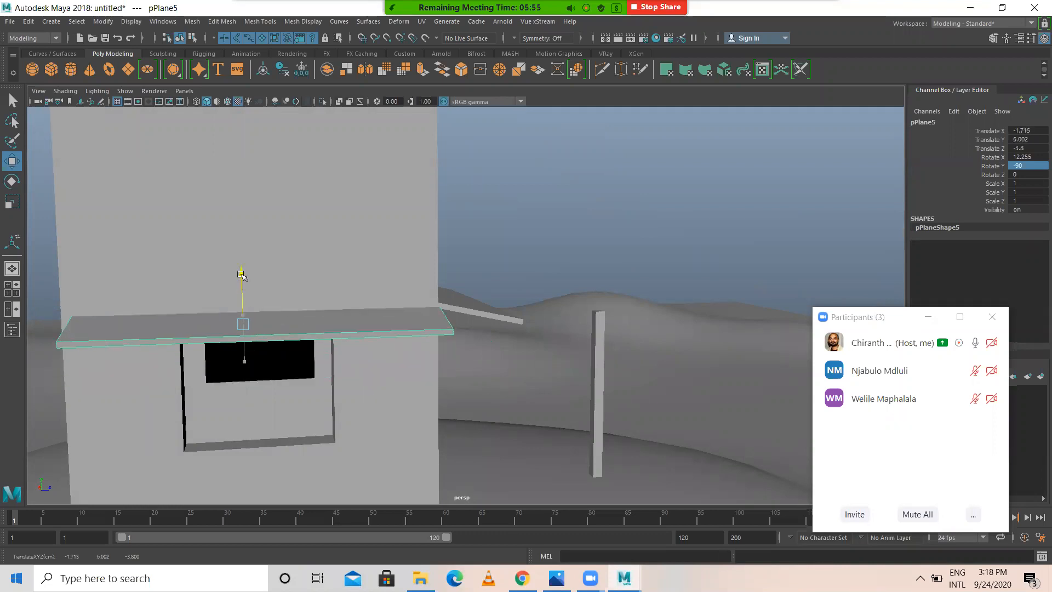
alt+drag(284, 300, 354, 305)
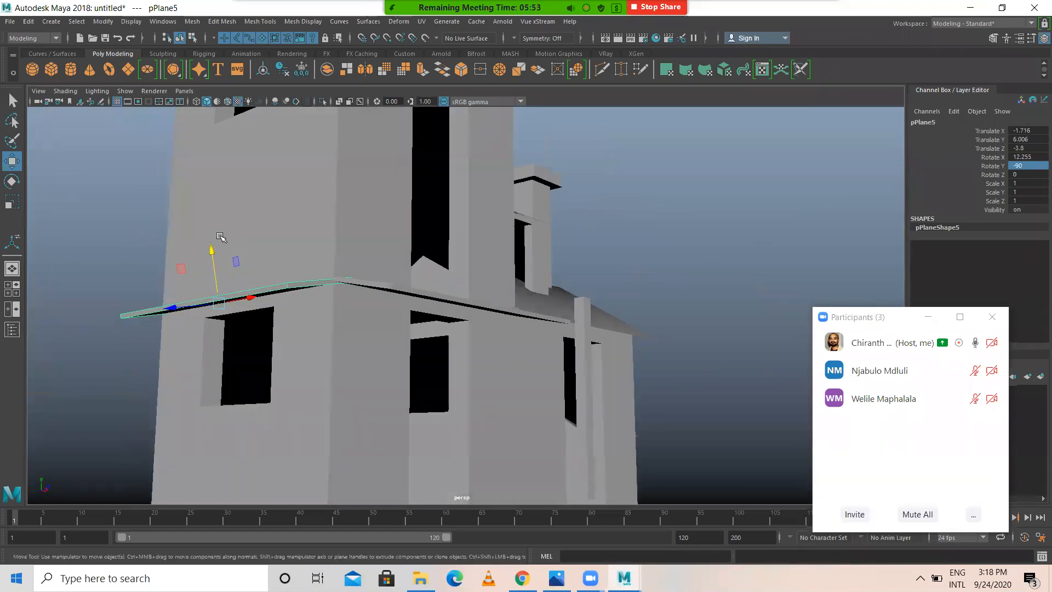
drag(211, 252, 214, 254)
alt+drag(301, 274, 188, 305)
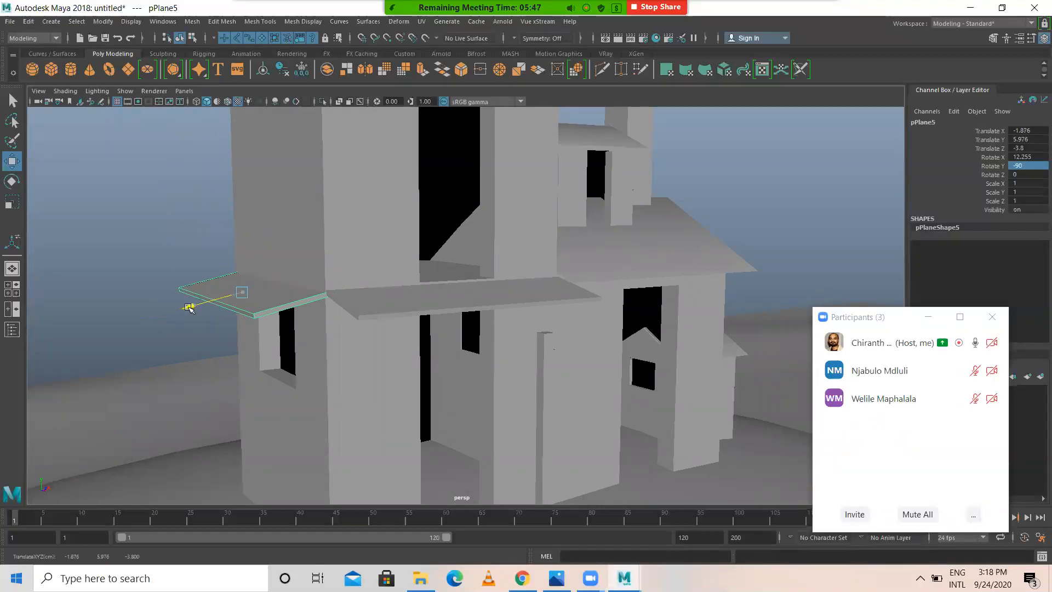
Step: Slide the side canopy along the wall to about Z -3.856 and deselect it
alt+drag(310, 361, 406, 347)
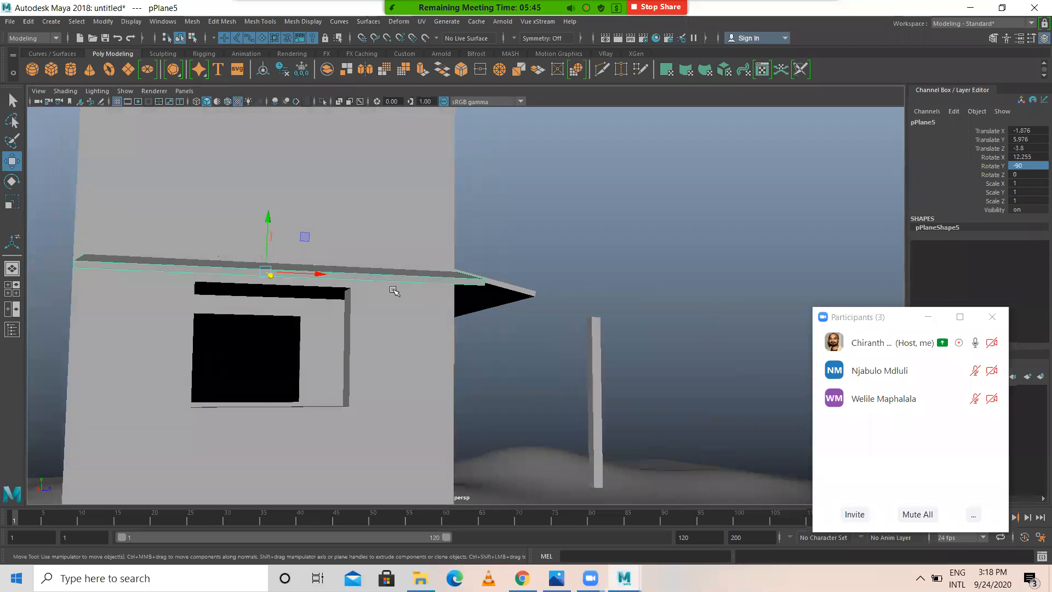
drag(277, 306, 278, 306)
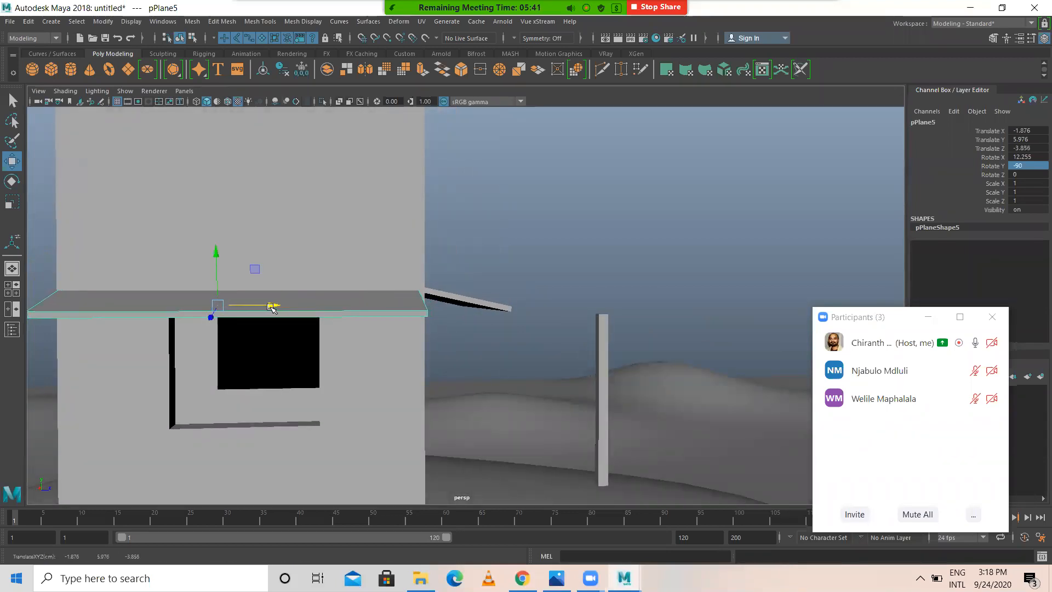
click(752, 203)
scroll(347, 232, down, 10)
alt+drag(539, 322, 514, 327)
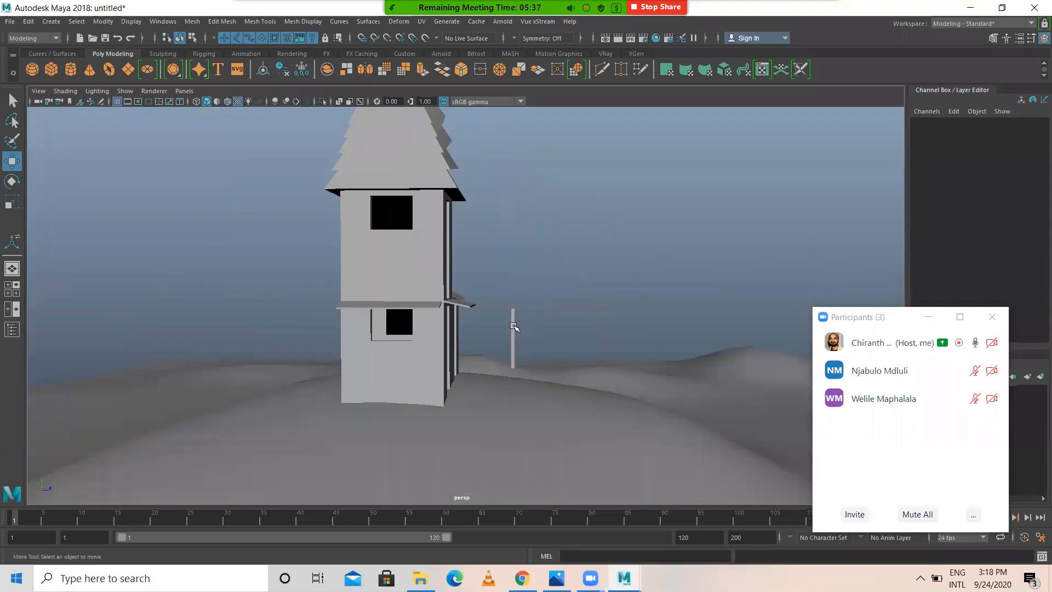
Step: Scale the side canopy to about 1.147 along its Z axis so it projects further from the wall
click(412, 311)
alt+drag(412, 311, 446, 336)
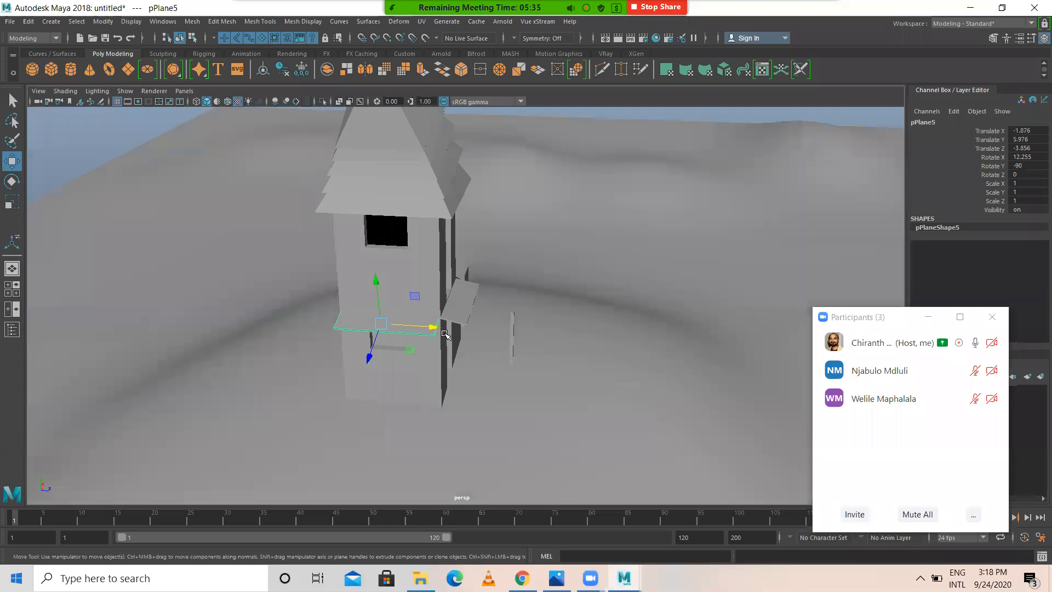
key(r)
drag(371, 356, 324, 350)
key(w)
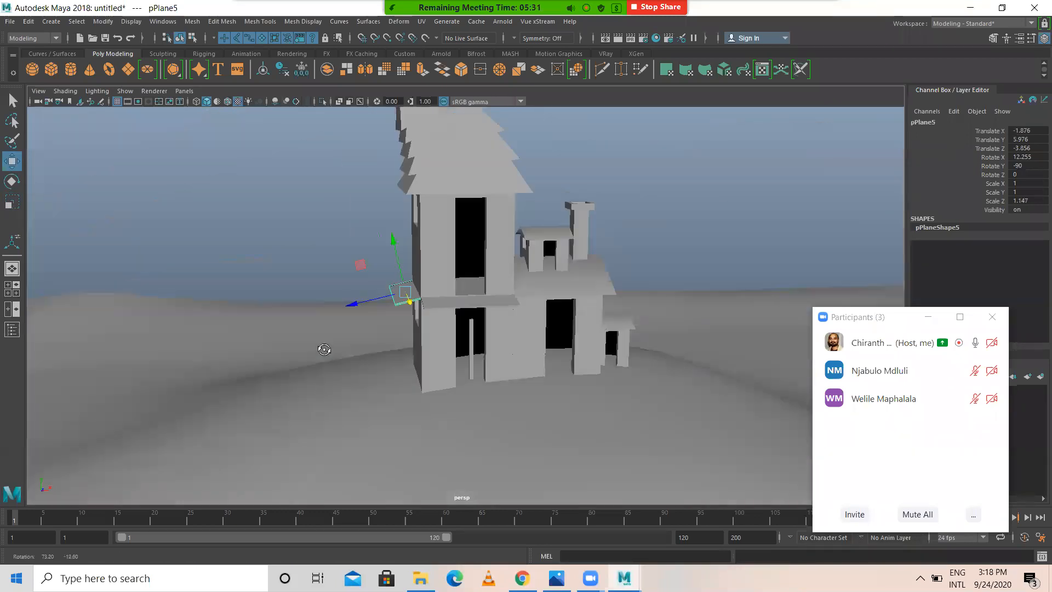
alt+right_drag(323, 350, 484, 347)
drag(353, 295, 356, 299)
Step: Scale the front canopy to about 1.308 along Z and set it at about Y 5.968, Z -1.98
click(433, 300)
alt+drag(437, 303, 568, 356)
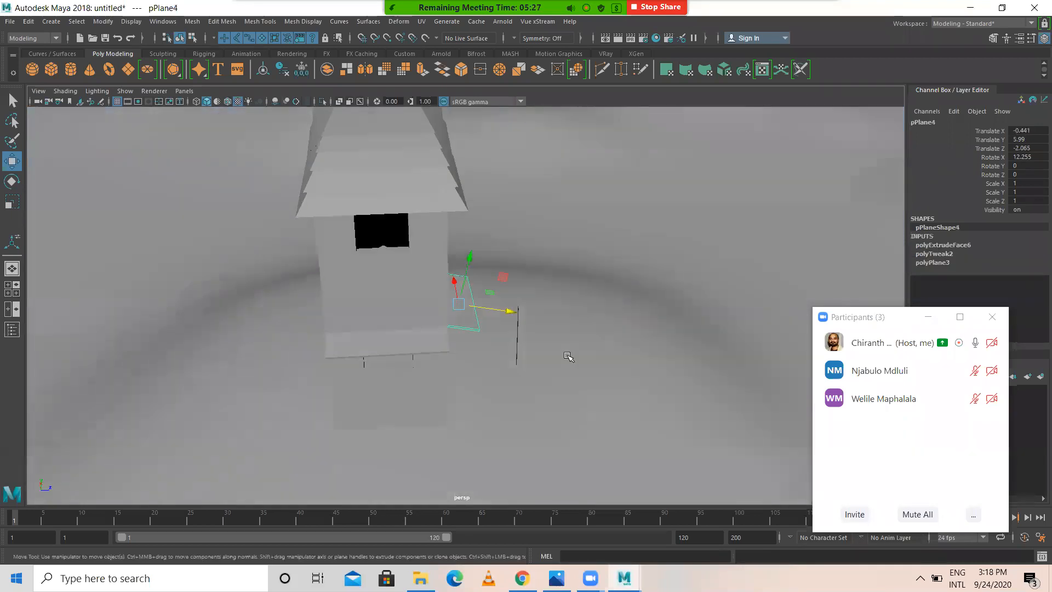
key(r)
drag(505, 311, 416, 315)
key(w)
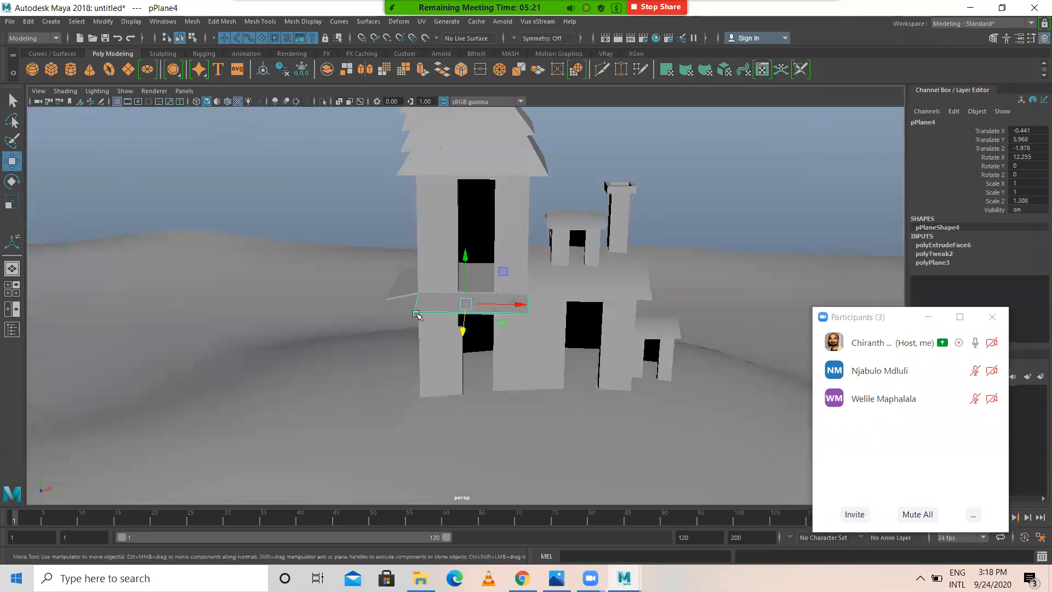
Step: Scale the freestanding porch post to about 1.272 in X and Z and about 1.652 in Y, reaching the canopy
click(460, 361)
alt+drag(531, 394, 690, 381)
scroll(689, 381, up, 4)
alt+drag(587, 346, 457, 309)
key(r)
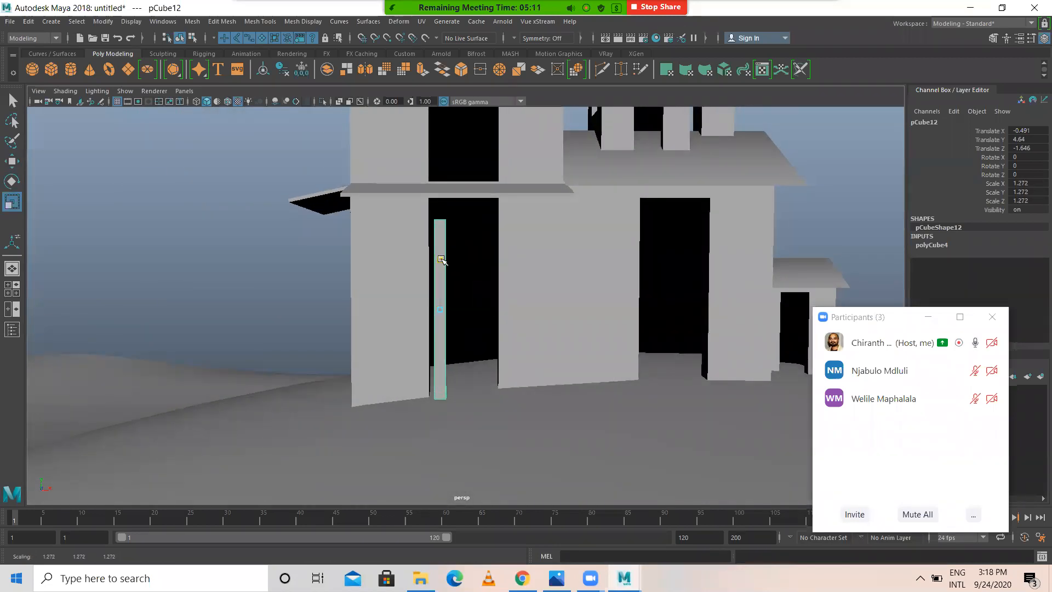
drag(441, 259, 441, 248)
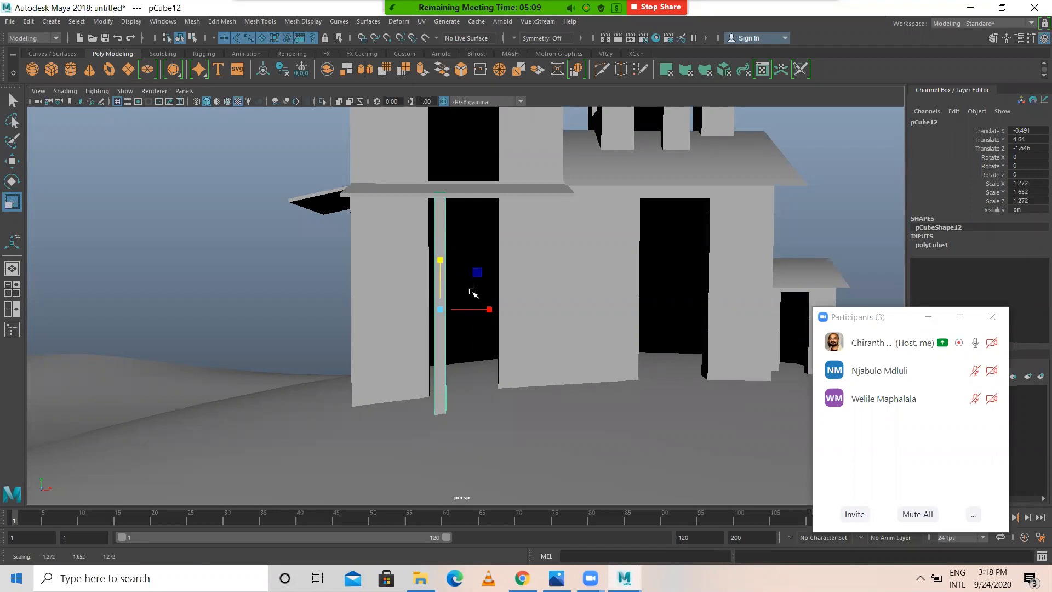
Step: Move the post under the front canopy's outer corner at about X -1.262, Z -1.762
key(w)
mouse_move(489, 309)
mouse_down()
mouse_move(472, 310)
mouse_move(513, 329)
mouse_move(499, 311)
mouse_up()
alt+drag(589, 311, 787, 312)
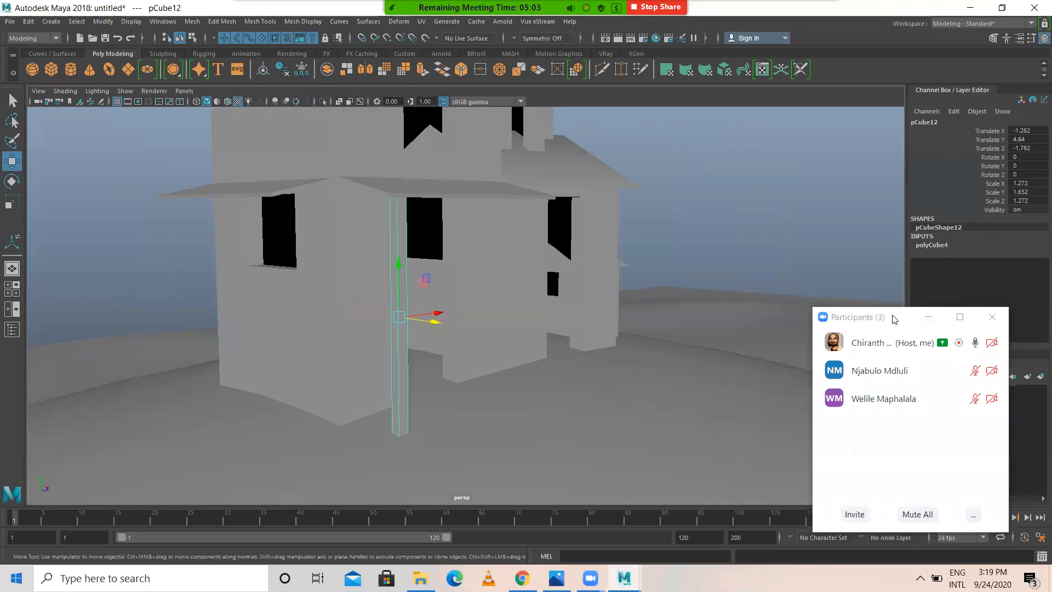
Step: Set the post's subdivisions to 2 in width, 7 in height and 2 in depth
drag(894, 319, 895, 353)
click(932, 245)
drag(978, 280, 978, 297)
middle_drag(691, 270, 698, 271)
scroll(701, 272, up, 2)
click(945, 289)
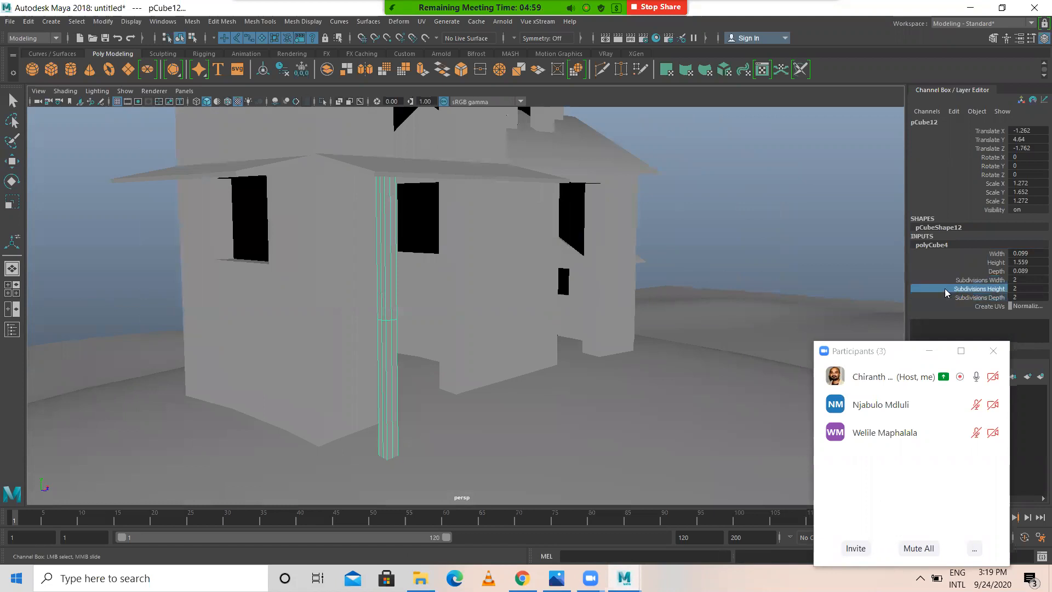
alt+drag(551, 279, 384, 269)
scroll(392, 253, up, 3)
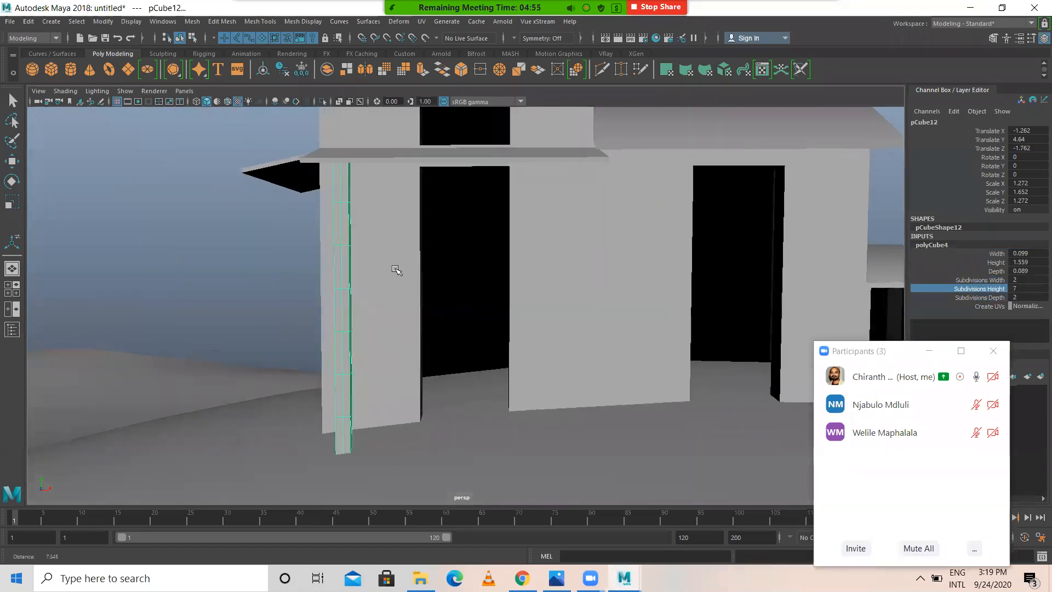
Step: Shift several vertex rows of the post alternately along X, including its base, to make it wavy
right_drag(341, 212, 292, 212)
drag(317, 188, 382, 195)
drag(315, 281, 390, 289)
drag(314, 374, 373, 378)
drag(322, 454, 354, 471)
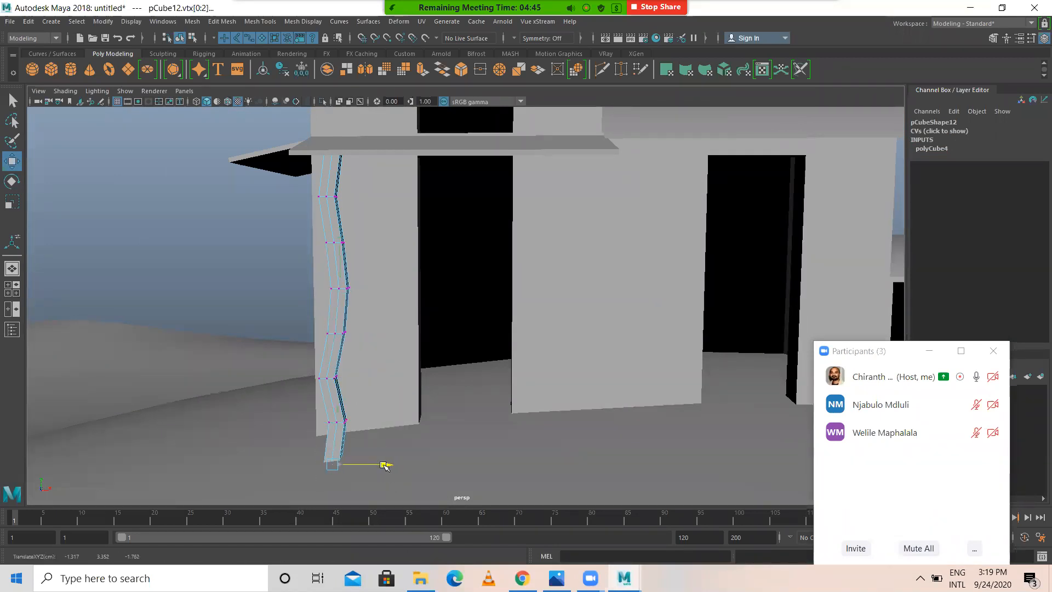
Step: Offset the post's middle and lower vertex rows along Z, return to object mode and reselect the post
alt+drag(356, 379, 394, 192)
drag(469, 277, 412, 270)
drag(466, 377, 405, 382)
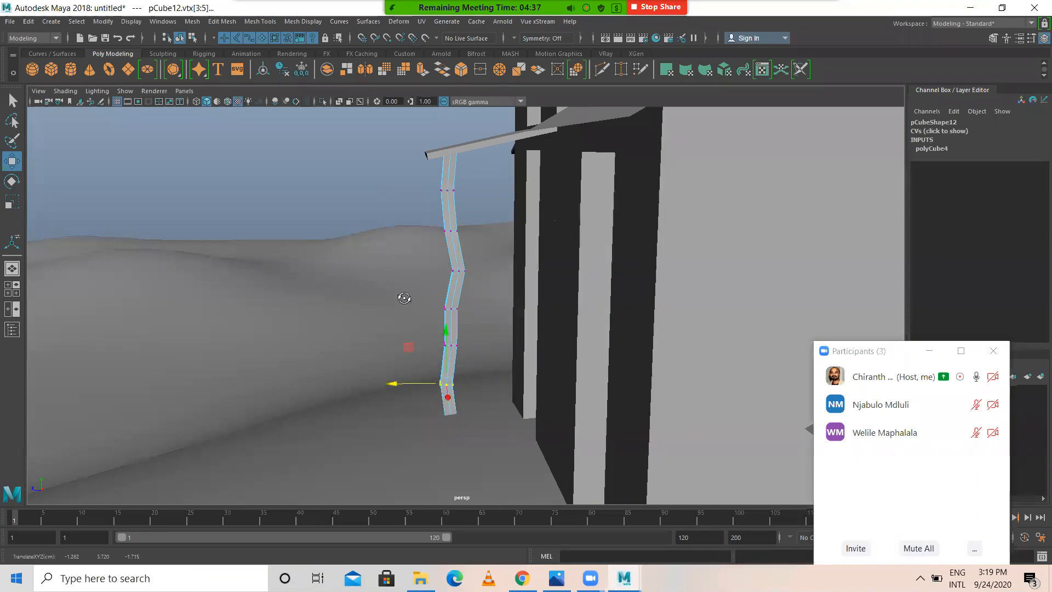
alt+drag(403, 298, 316, 272)
right_drag(331, 221, 361, 208)
click(254, 239)
click(334, 251)
Step: Duplicate the wavy post and place the copy under the other end of the front canopy
alt+drag(414, 321, 519, 305)
key(ctrl+d)
alt+drag(647, 310, 385, 308)
scroll(362, 305, down, 4)
Step: Duplicate the corner post twice for the side canopy, placing one copy at about X -2.183, Z -2.729
click(330, 284)
alt+drag(289, 310, 383, 350)
key(ctrl+d)
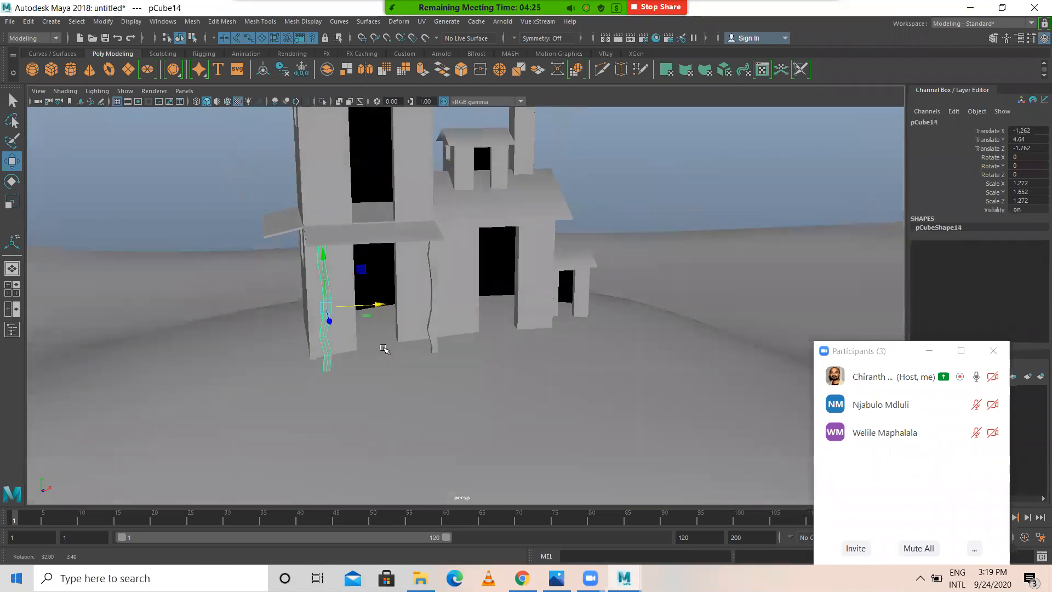
drag(378, 305, 538, 302)
key(ctrl+d)
scroll(538, 303, up, 1)
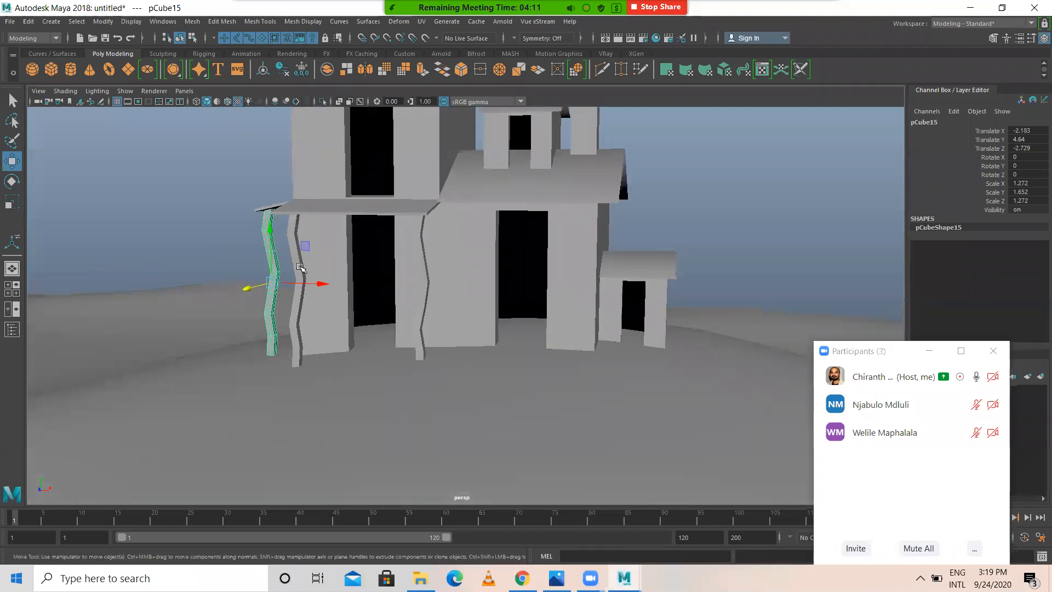
Step: Duplicate the corner post and place the copy near the tower's front opening at about X -0.628, Z -2.311
click(300, 268)
alt+drag(334, 312, 294, 300)
key(ctrl+d)
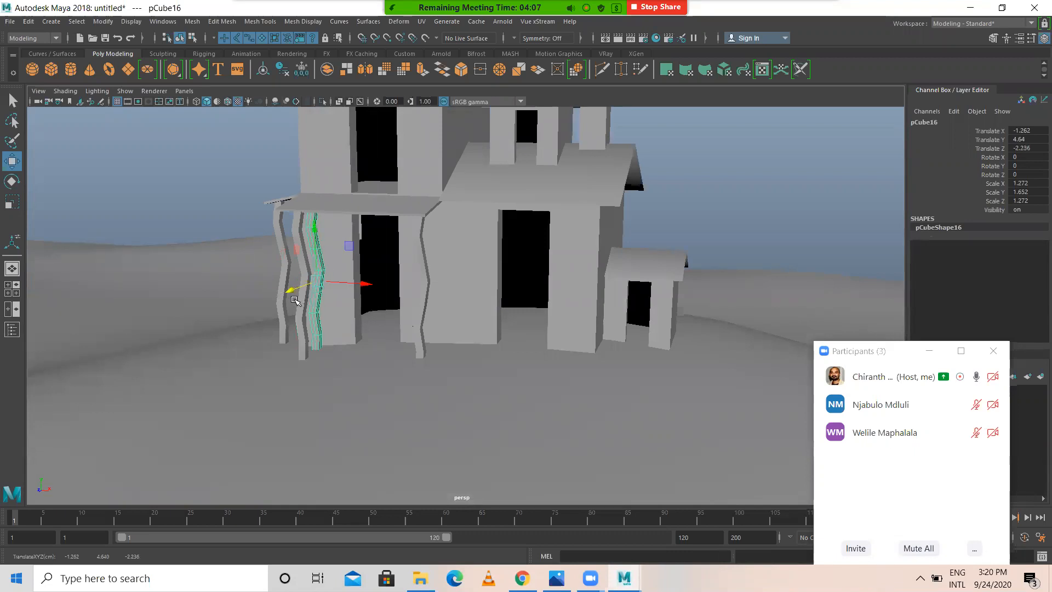
scroll(395, 305, up, 3)
alt+middle_drag(456, 311, 570, 326)
drag(395, 287, 456, 297)
scroll(490, 303, up, 4)
drag(385, 294, 316, 312)
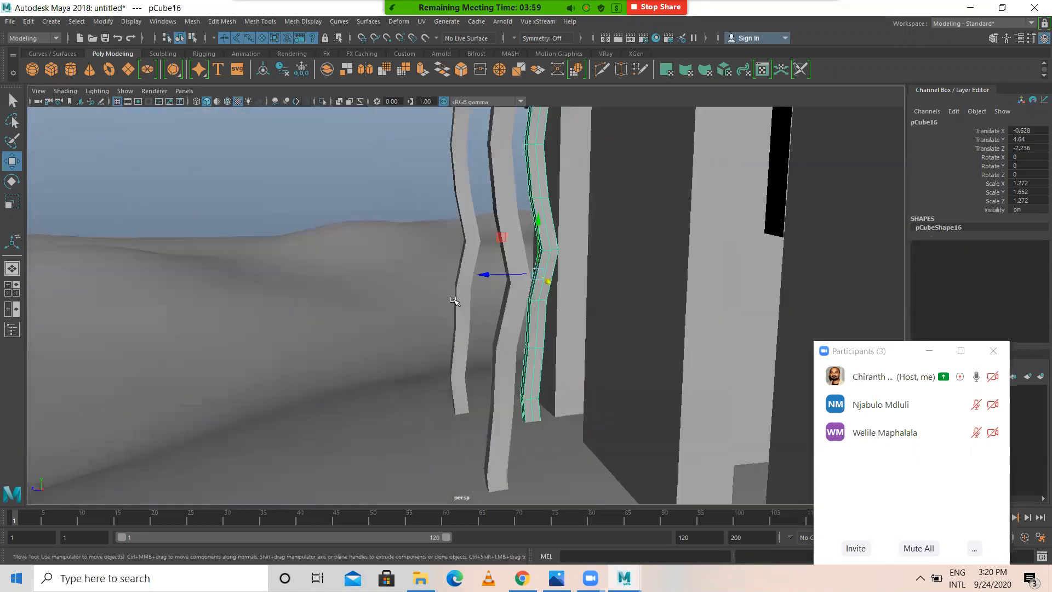
drag(484, 276, 495, 276)
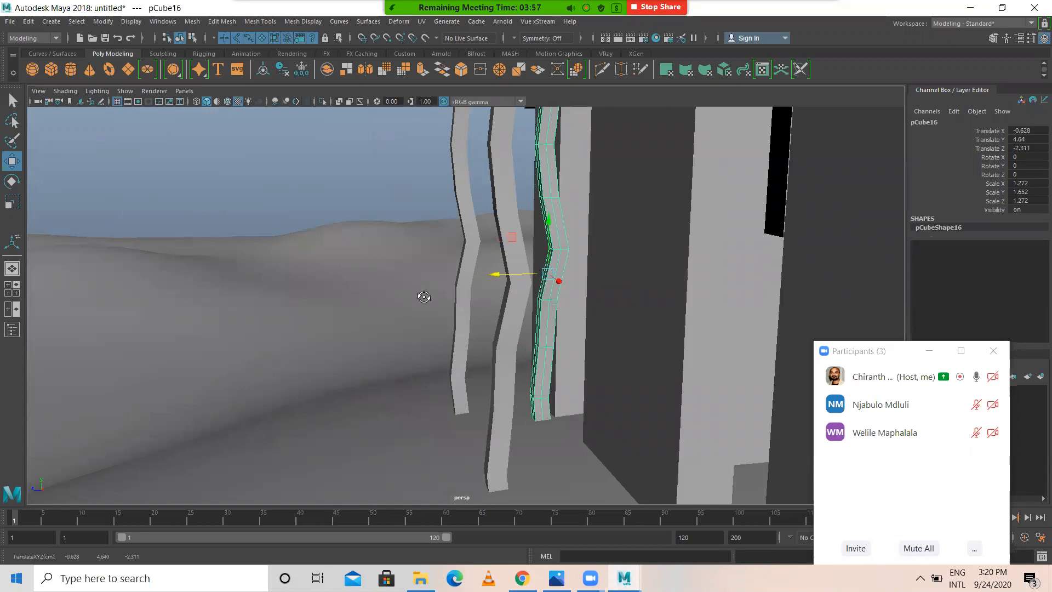
Step: Duplicate the inner post four times at equal spacing across the front opening, ending at about X 0.196
alt+drag(424, 296, 496, 295)
drag(423, 275, 473, 280)
key(ctrl+d)
key(shift+d)
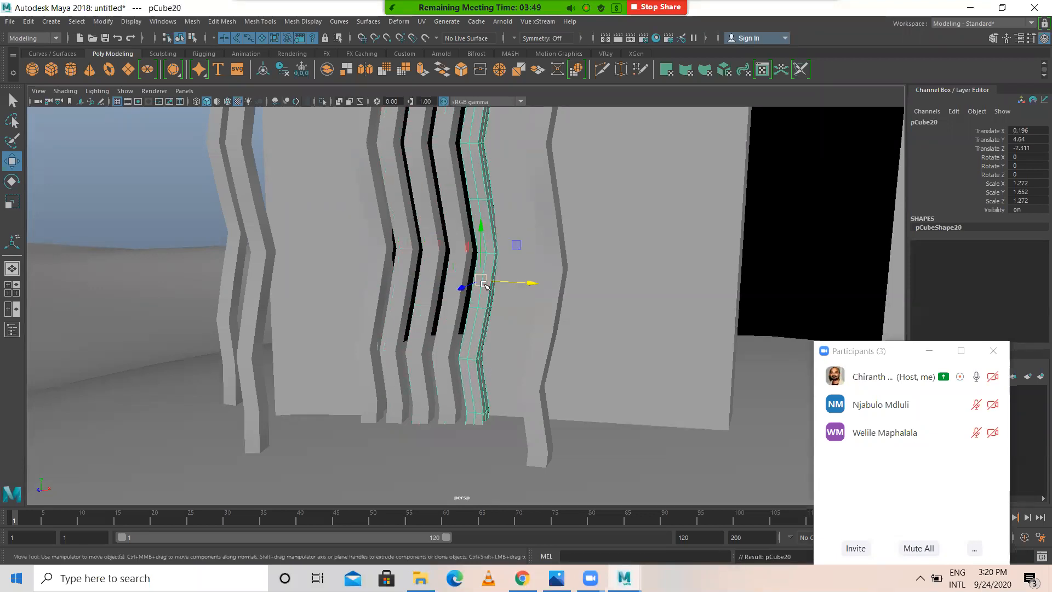
Step: Rotate the inner posts across the front opening to differing angles around their vertical axes, with the second post at about Rotate Y 98.7
alt+drag(466, 289, 388, 198)
click(393, 196)
mouse_move(393, 195)
right_down()
mouse_move(356, 196)
mouse_move(394, 186)
mouse_move(392, 194)
right_up()
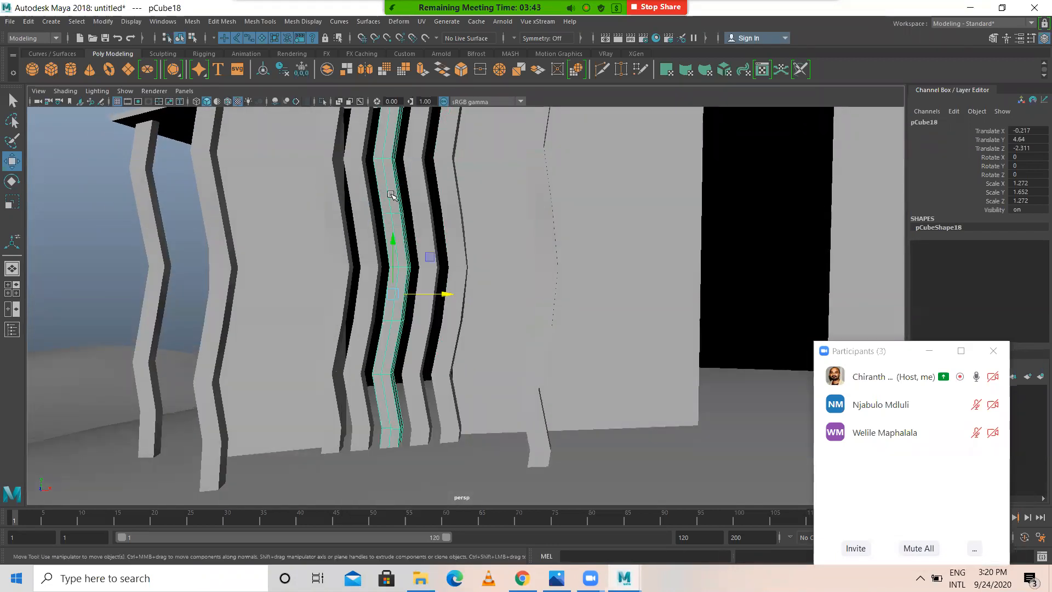
key(e)
drag(417, 295, 341, 295)
click(362, 199)
drag(398, 304, 418, 296)
click(420, 239)
key(w)
click(367, 241)
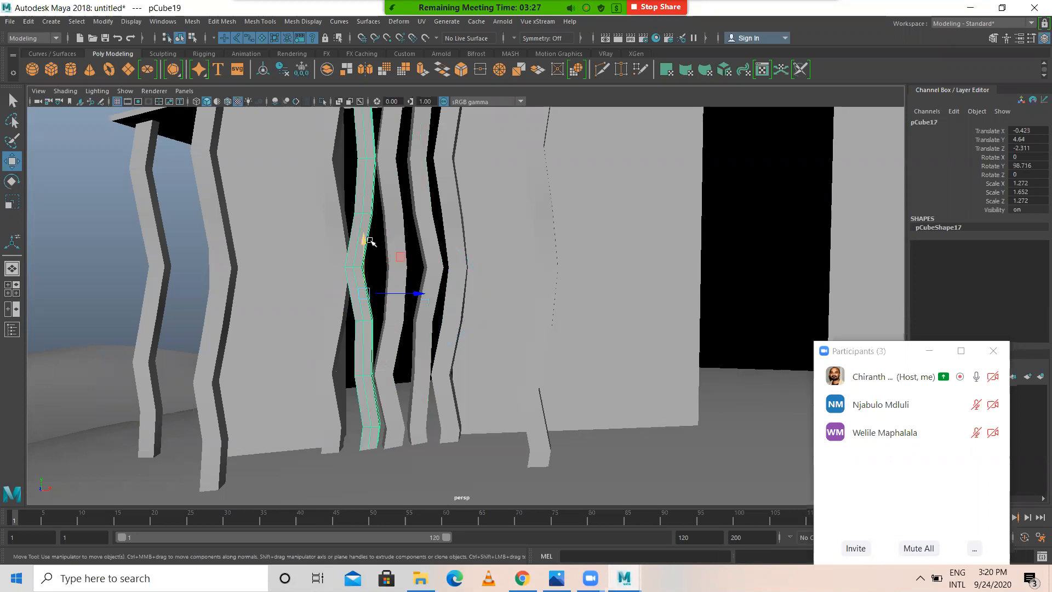
right_click(365, 232)
right_drag(365, 230, 313, 231)
drag(333, 255, 419, 268)
Step: Duplicate the second inner post and tilt the copy diagonally across the others to about Rotate X 40
right_drag(416, 228, 423, 204)
click(422, 205)
mouse_move(497, 251)
alt+mouse_down()
mouse_move(343, 258)
mouse_move(493, 263)
alt+mouse_up()
key(f)
alt+drag(422, 234, 392, 263)
click(368, 213)
key(ctrl+d)
key(e)
Step: Admit the waiting participant to the Zoom meeting and return to Maya
mouse_move(965, 406)
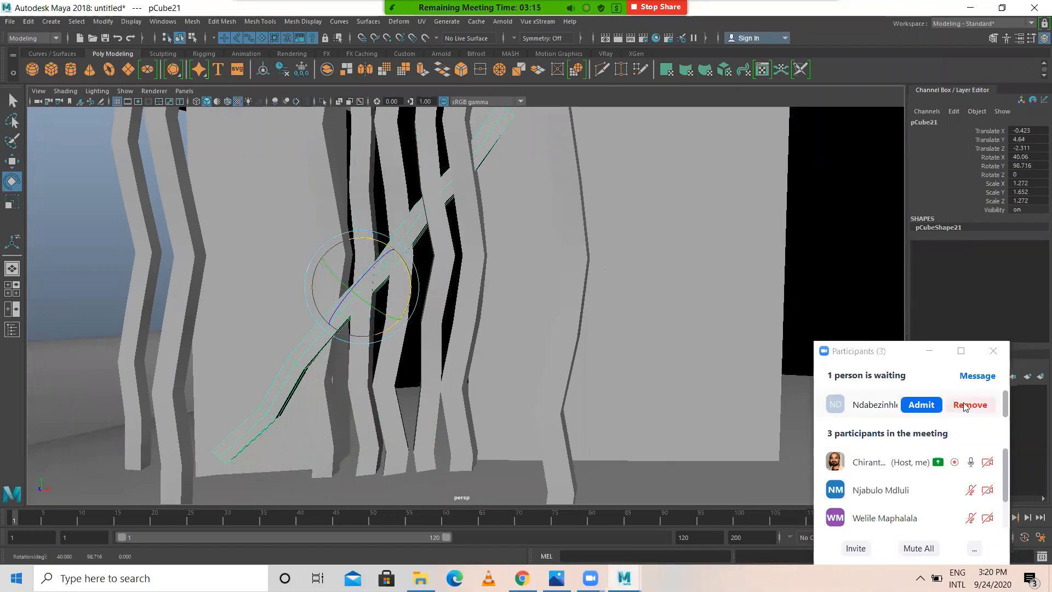
click(929, 405)
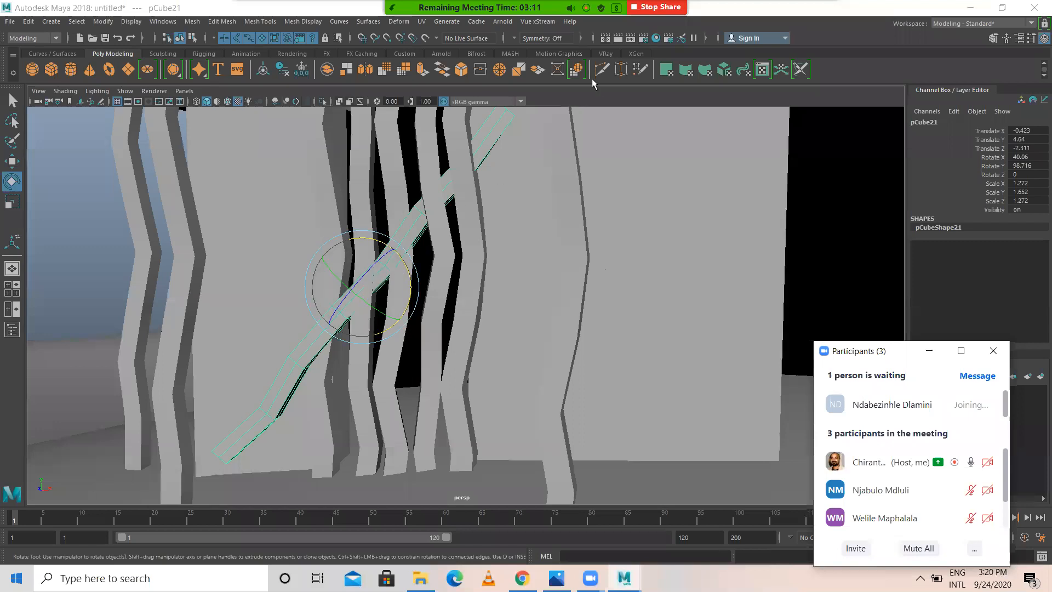
click(582, 101)
Step: Scale the tilted copy to about 1.351, 1.003, 1.769 and shift it along the opening to X -0.21
key(r)
drag(394, 251, 411, 329)
drag(390, 251, 383, 258)
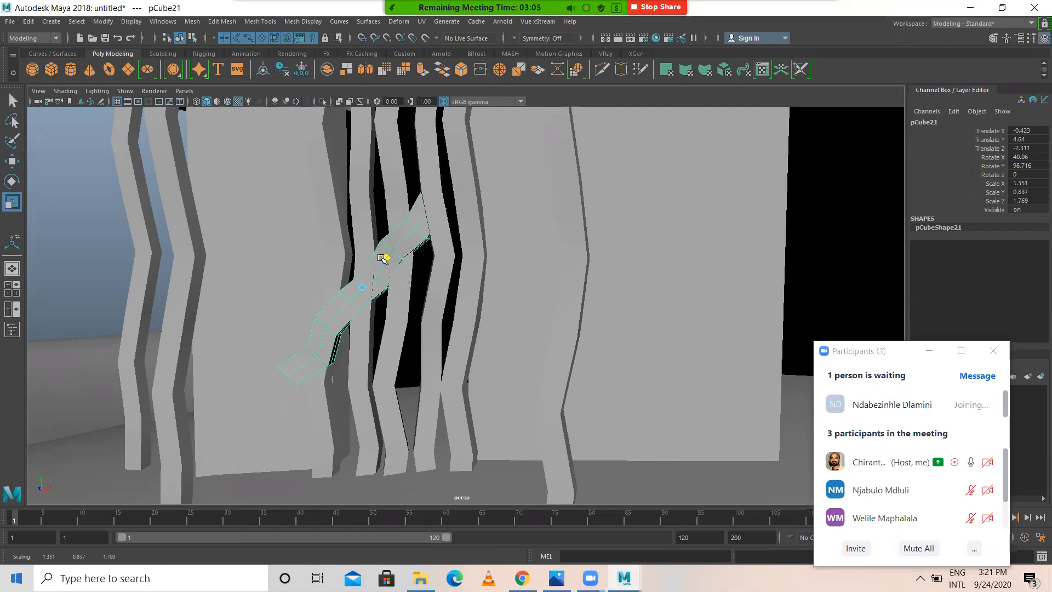
key(w)
drag(413, 285, 376, 287)
key(ctrl+z)
click(359, 295)
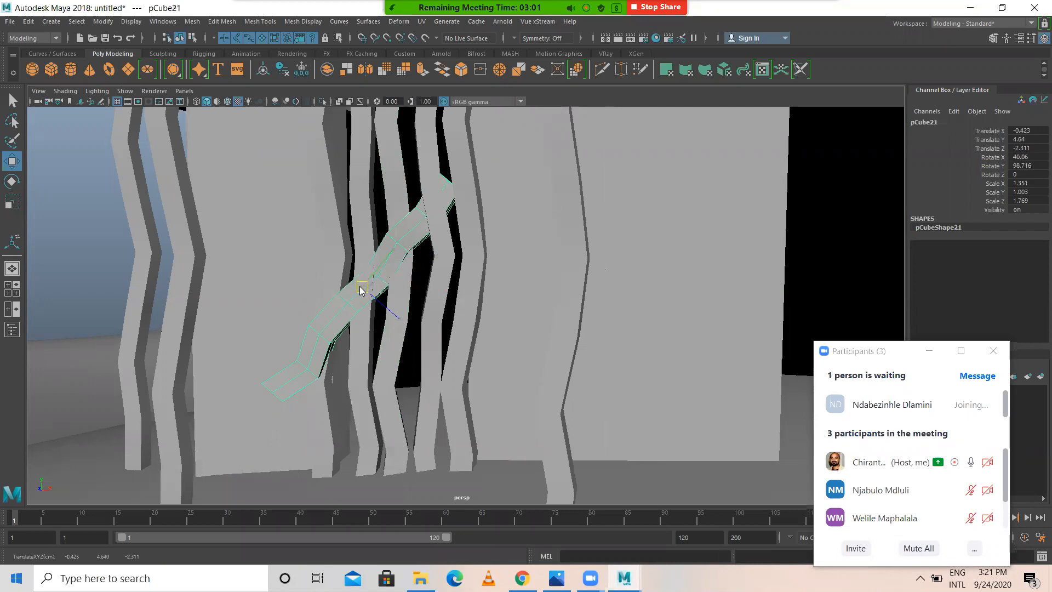
key(w)
drag(359, 287, 347, 283)
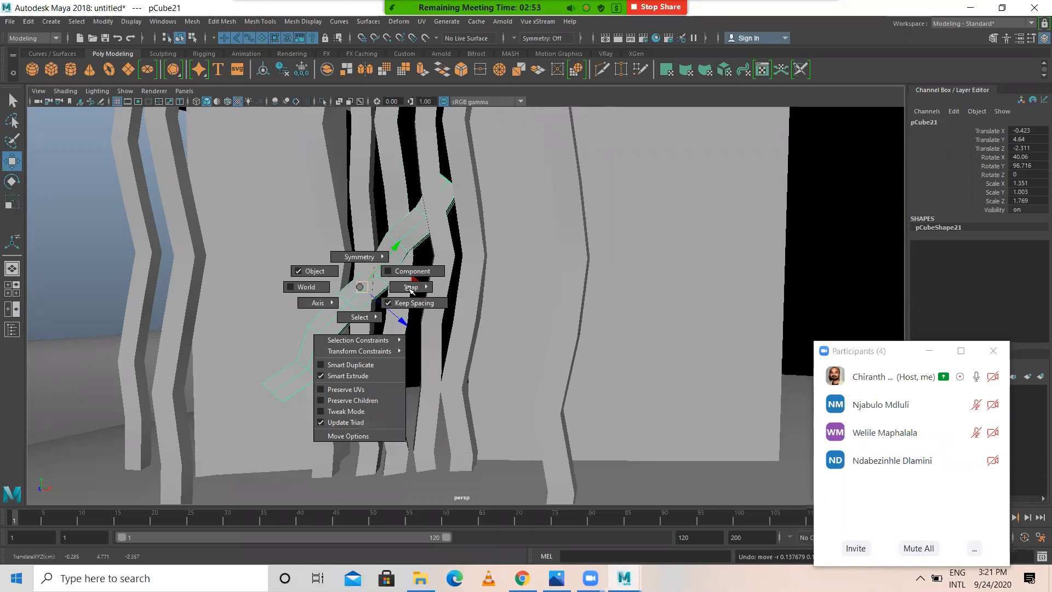
Step: Adjust the diagonal board to about Rotate X 55.4 and Scale Y 1.073, and raise it to about Y 5.158
key(e)
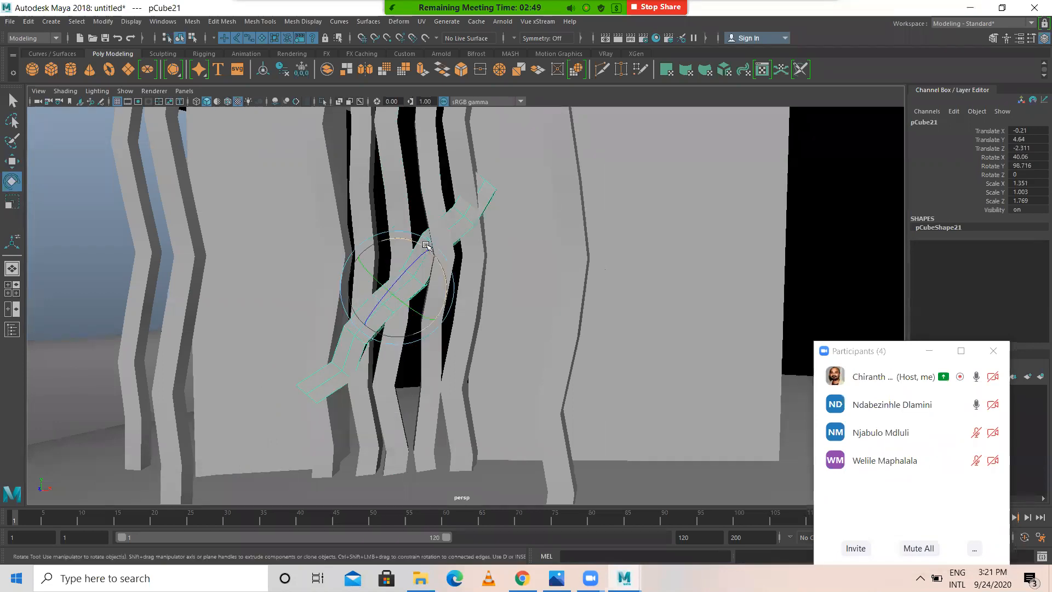
drag(415, 243, 423, 251)
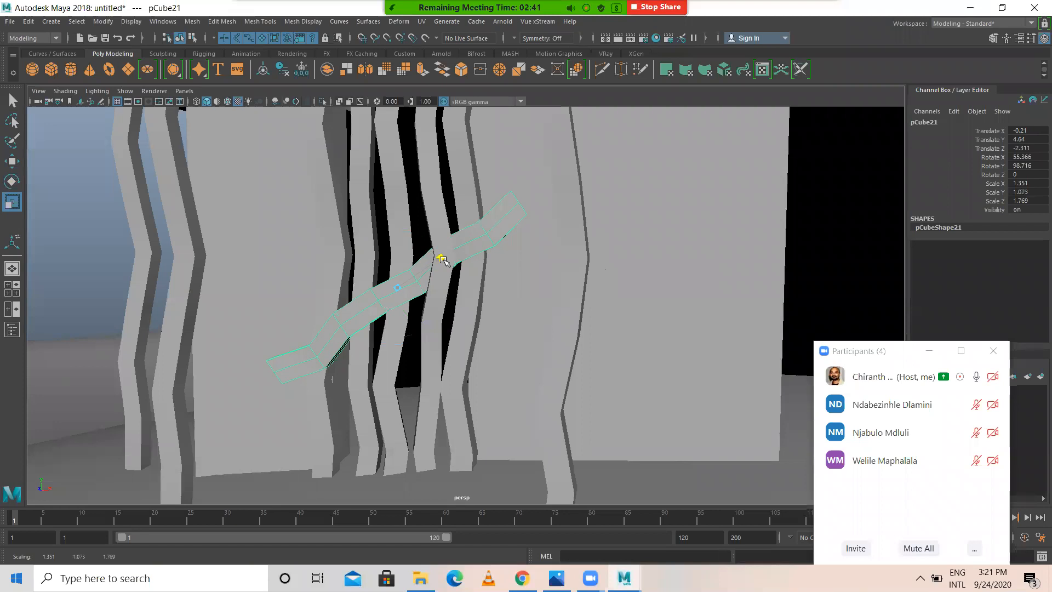
key(w)
drag(396, 256, 407, 165)
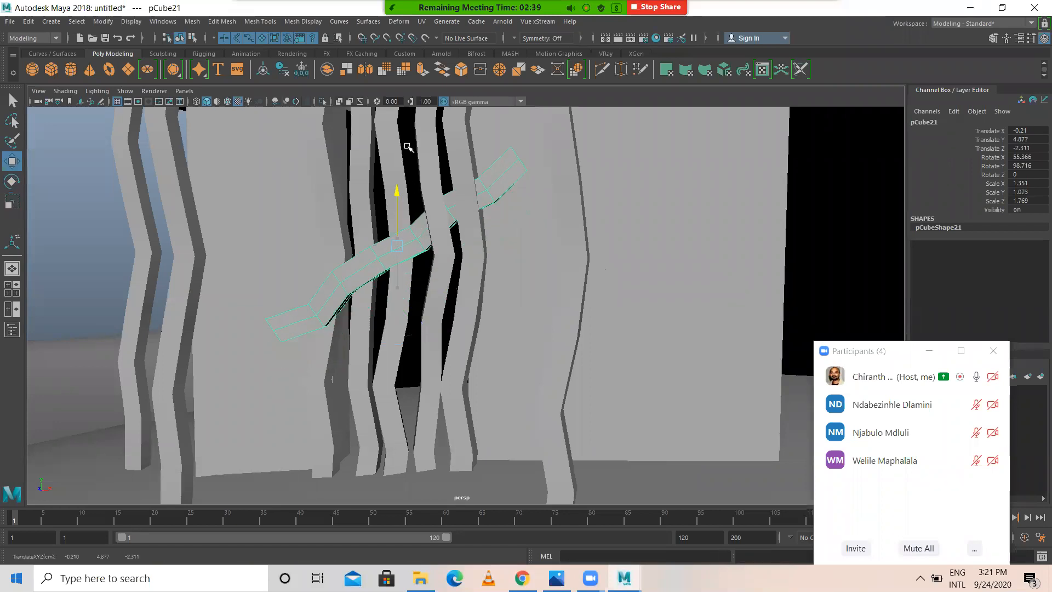
Step: Shrink the diagonal board to about 1.077, 0.855, 1.41 and raise it to about Y 5.431
scroll(457, 213, down, 4)
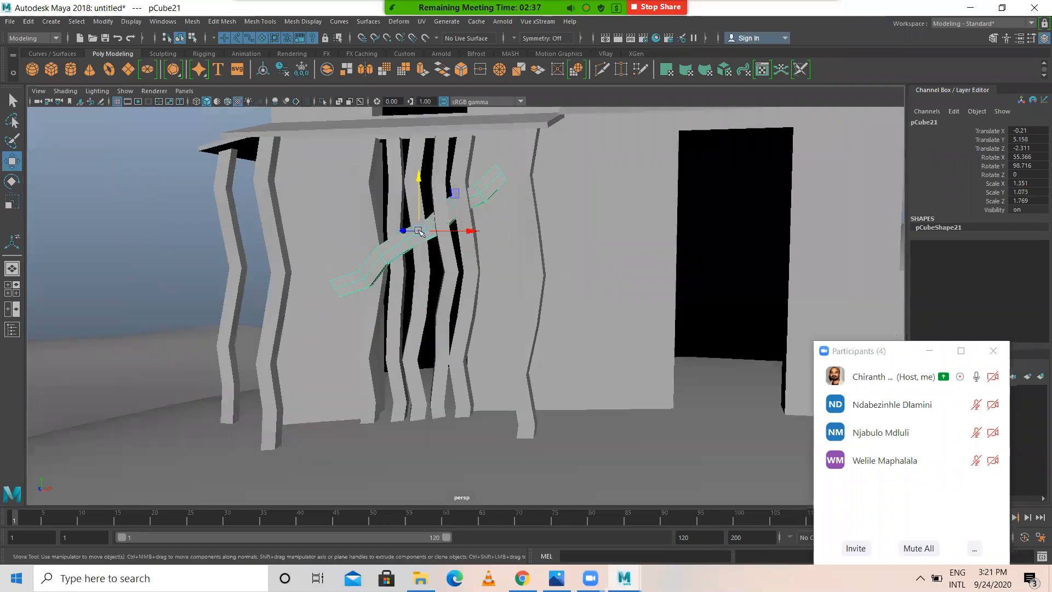
key(r)
drag(419, 231, 401, 231)
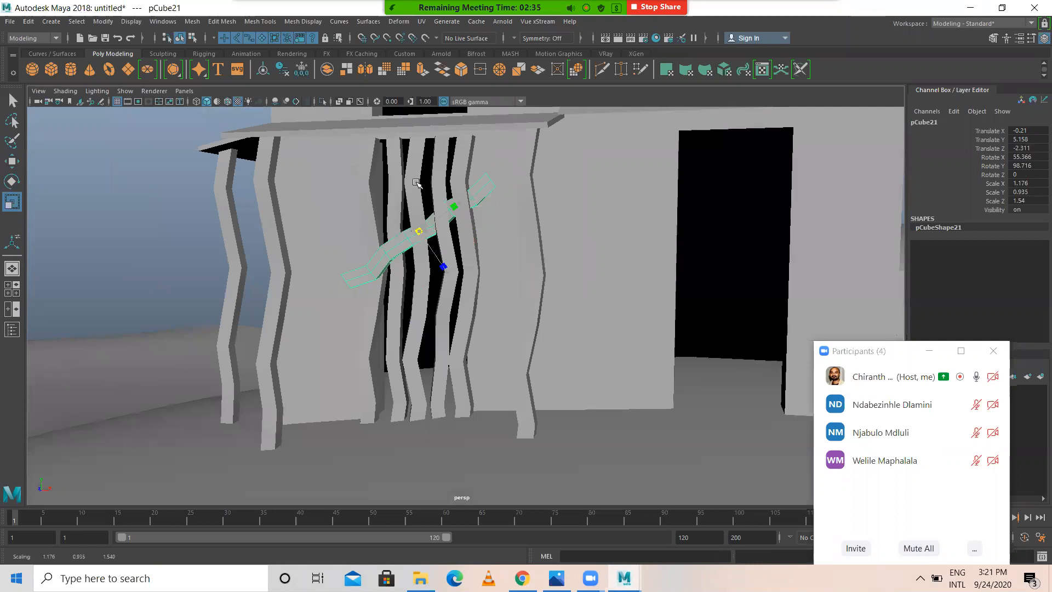
key(w)
drag(421, 180, 423, 141)
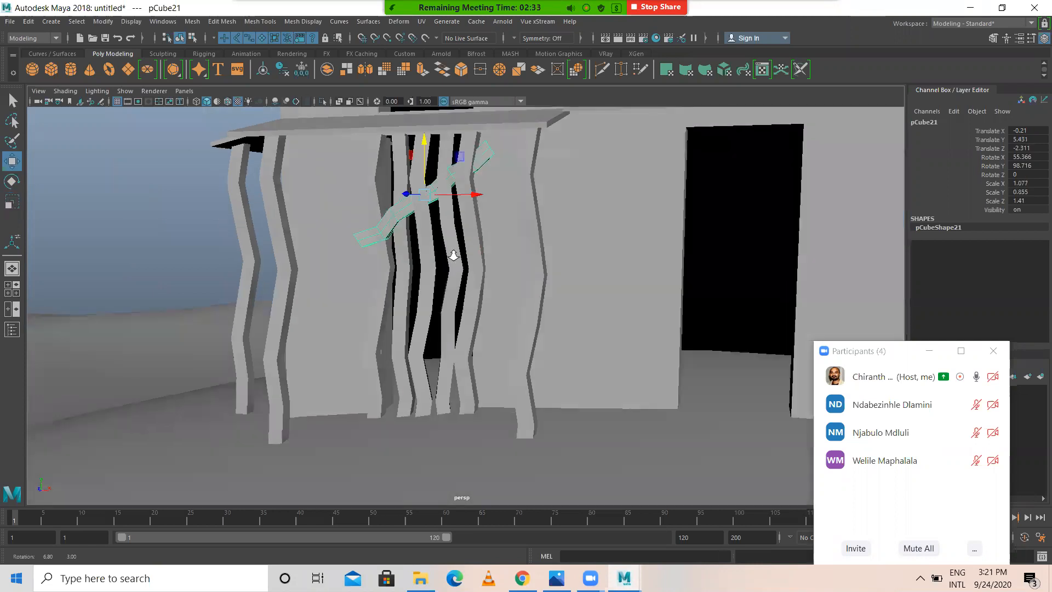
Step: Rotate the diagonal board to about -0.8, 94.9, -56.5 and set it against the front of the posts at about Z -2.269
alt+drag(452, 254, 648, 269)
alt+drag(580, 315, 523, 272)
alt+drag(532, 207, 500, 201)
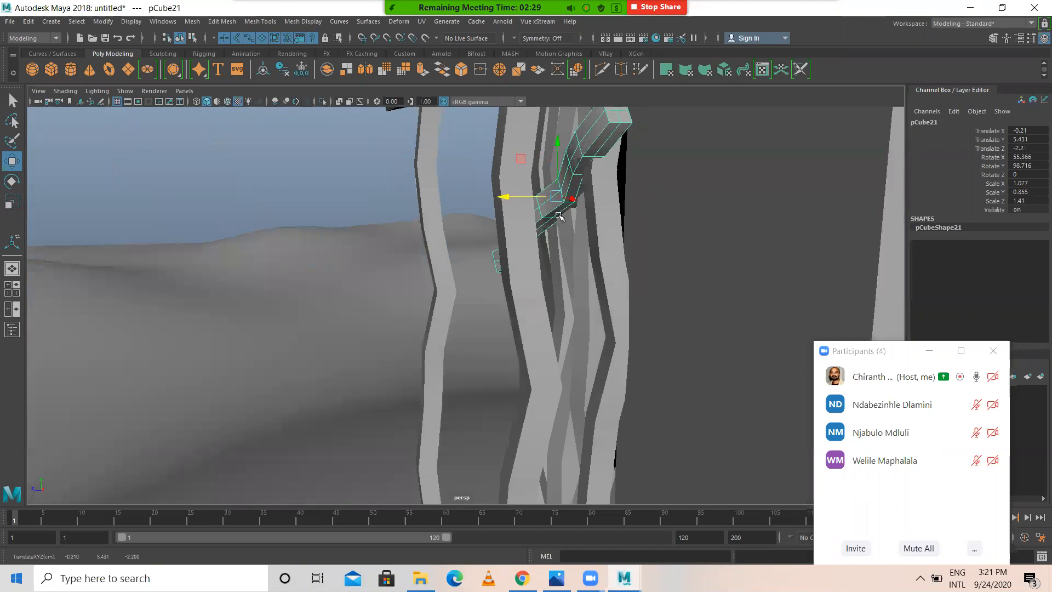
key(e)
drag(562, 209, 579, 170)
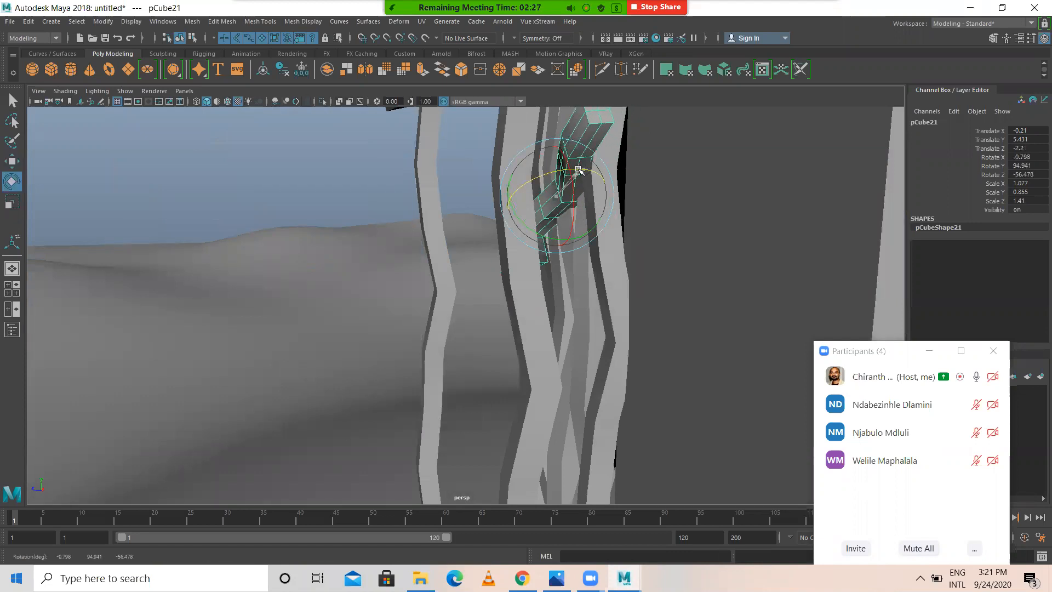
key(w)
drag(505, 197, 516, 195)
alt+drag(491, 230, 447, 233)
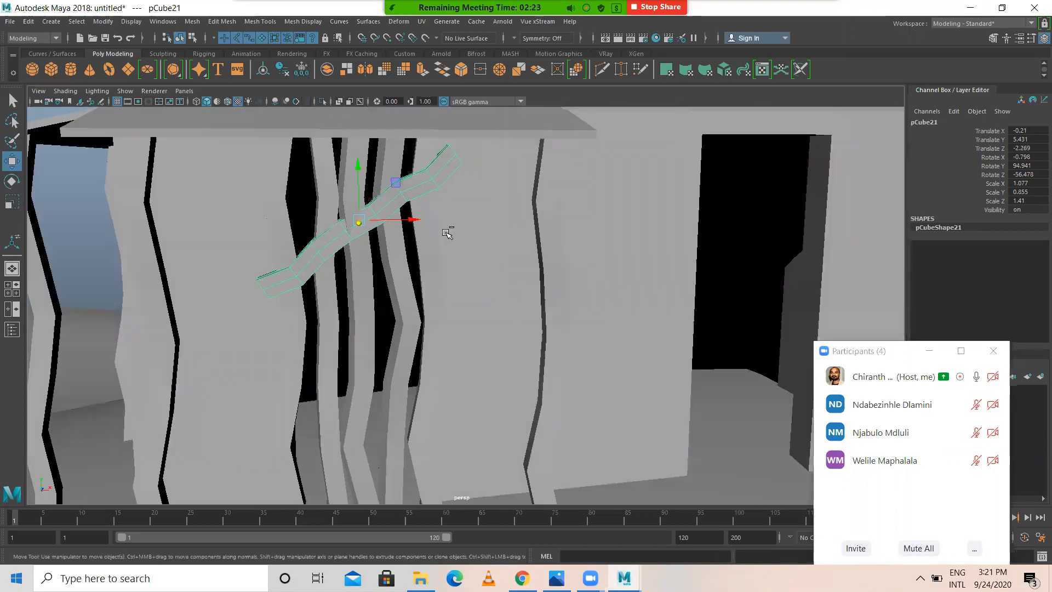
Step: Duplicate the board twice down the opening at differing tilts, placing the lowest at about Y 4.211 with Rotate X 22.6
key(ctrl+d)
key(e)
drag(383, 174, 380, 385)
key(w)
key(ctrl+d)
key(e)
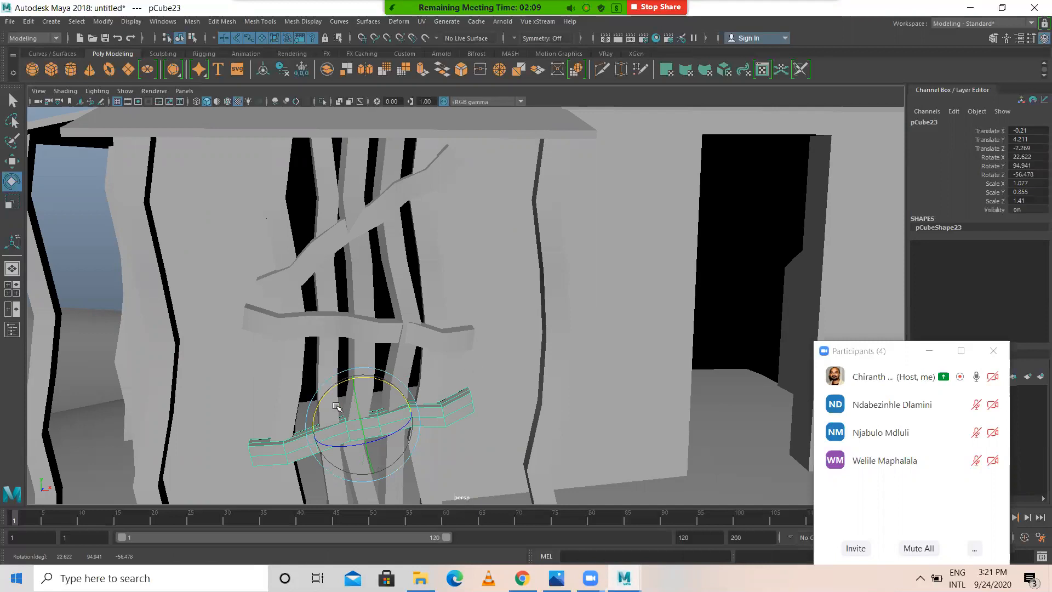
Step: Select the five inner posts and three cross boards and combine them into one mesh
alt+drag(457, 344, 350, 247)
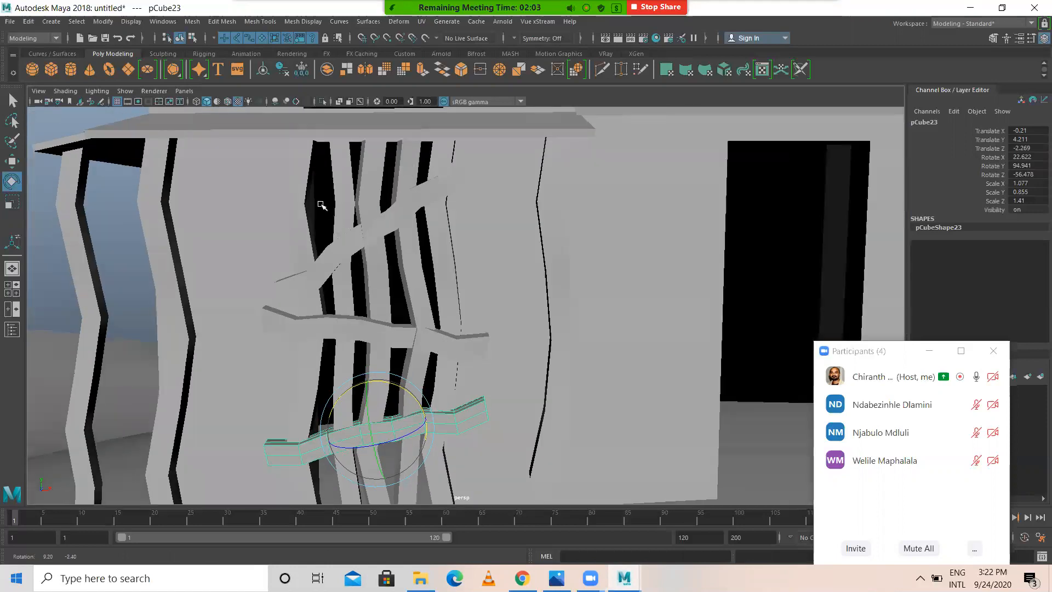
alt+drag(347, 191, 334, 193)
click(333, 193)
key(q)
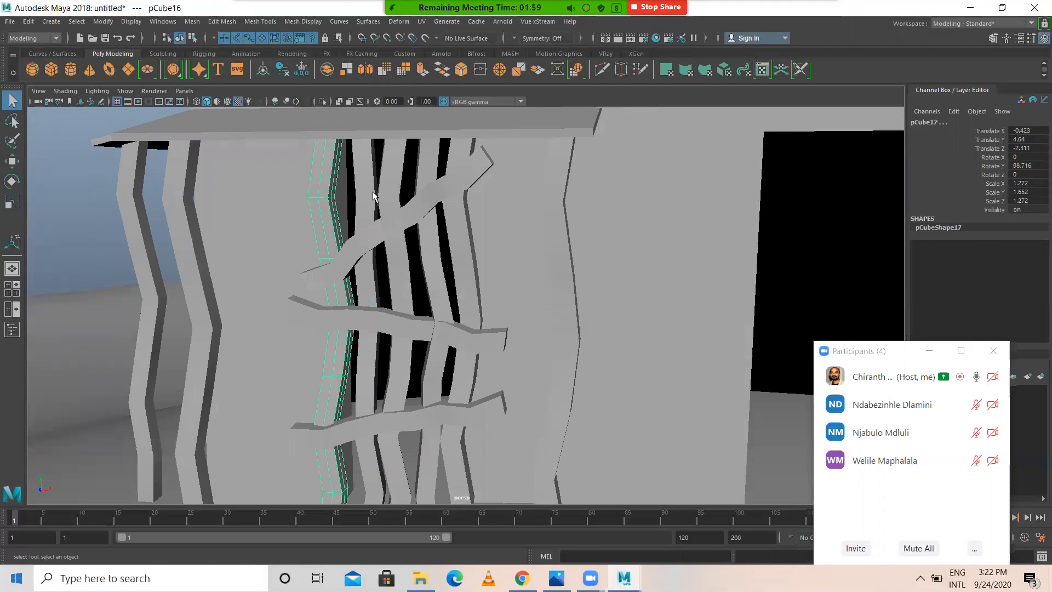
shift+click(394, 183)
shift+click(420, 175)
shift+click(458, 166)
shift+click(464, 178)
shift+click(398, 327)
shift+click(393, 420)
key(w)
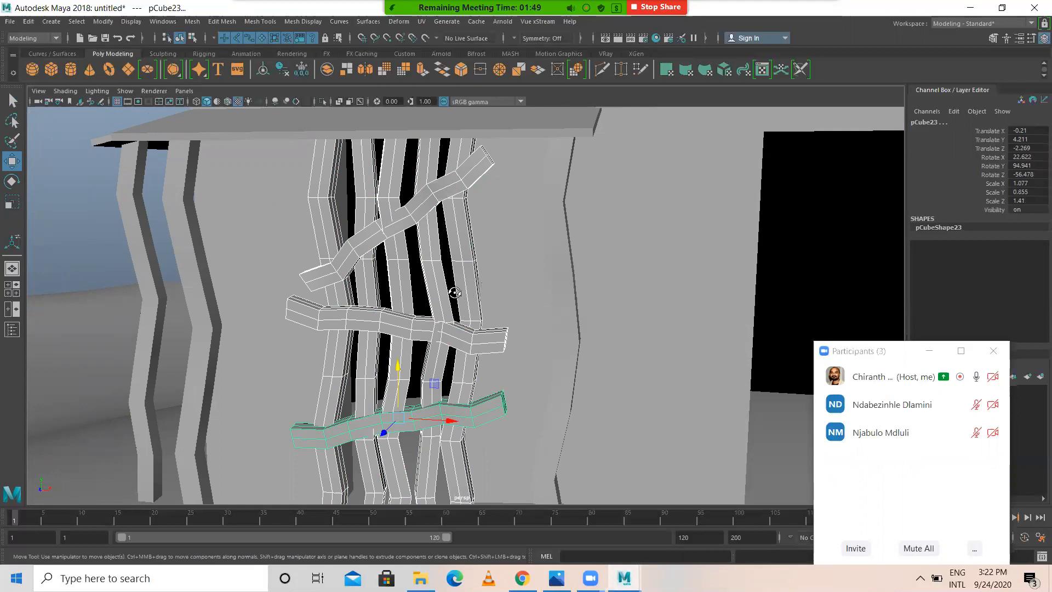
alt+drag(457, 288, 408, 285)
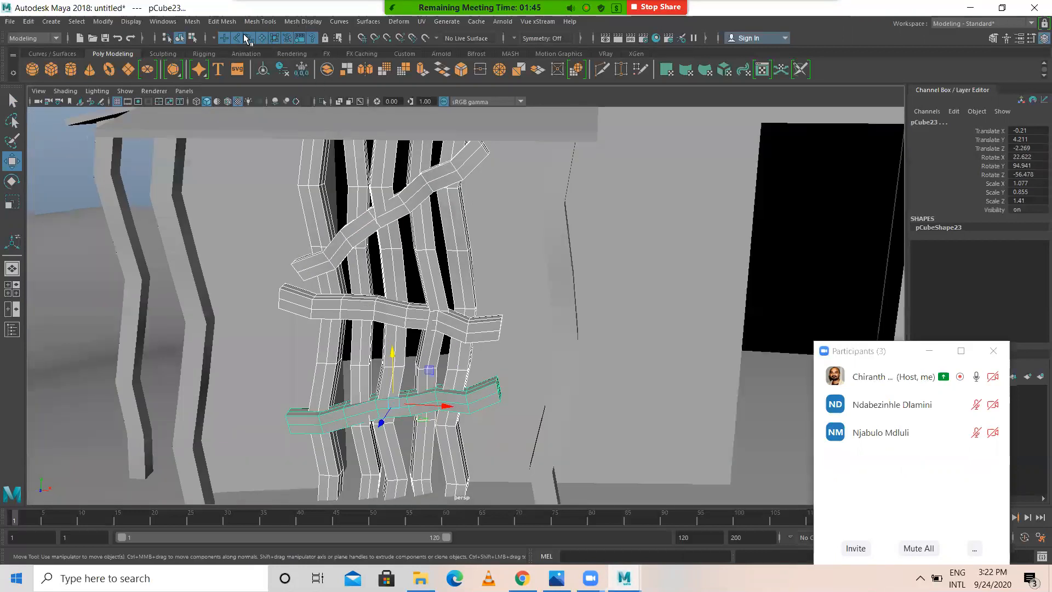
click(212, 22)
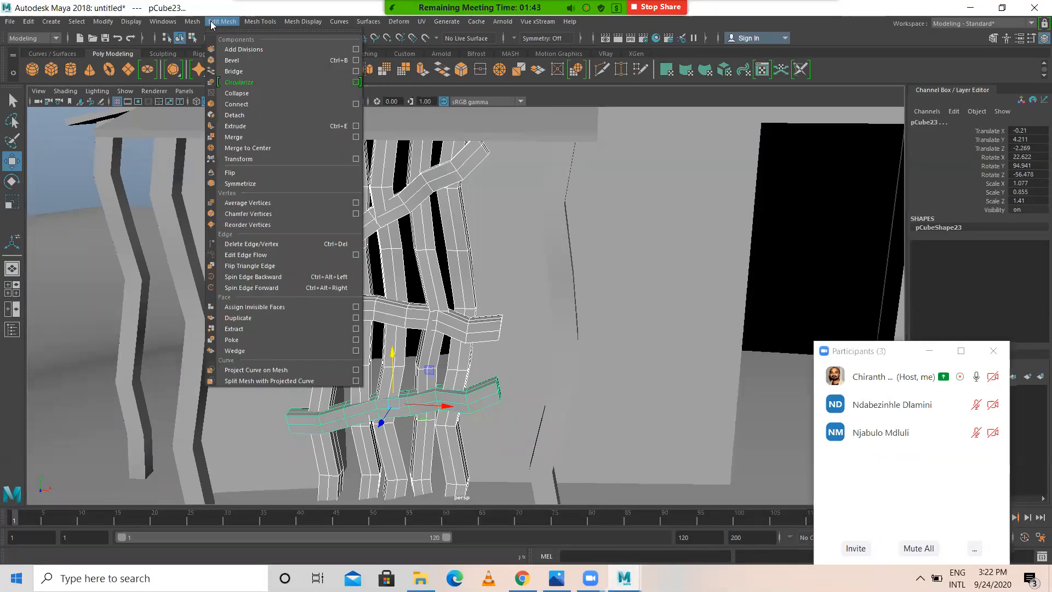
mouse_move(197, 25)
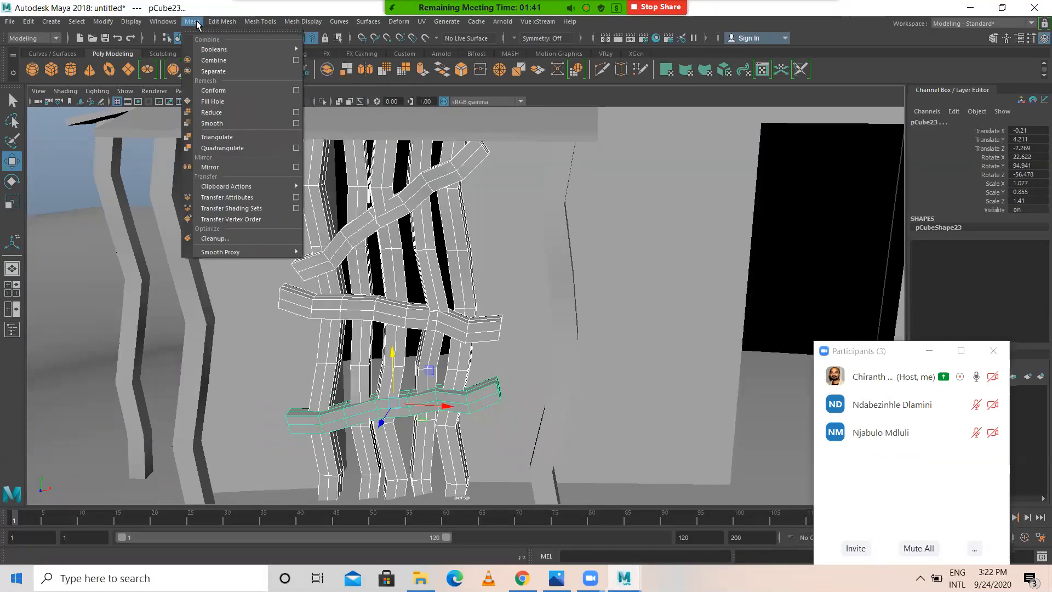
click(220, 62)
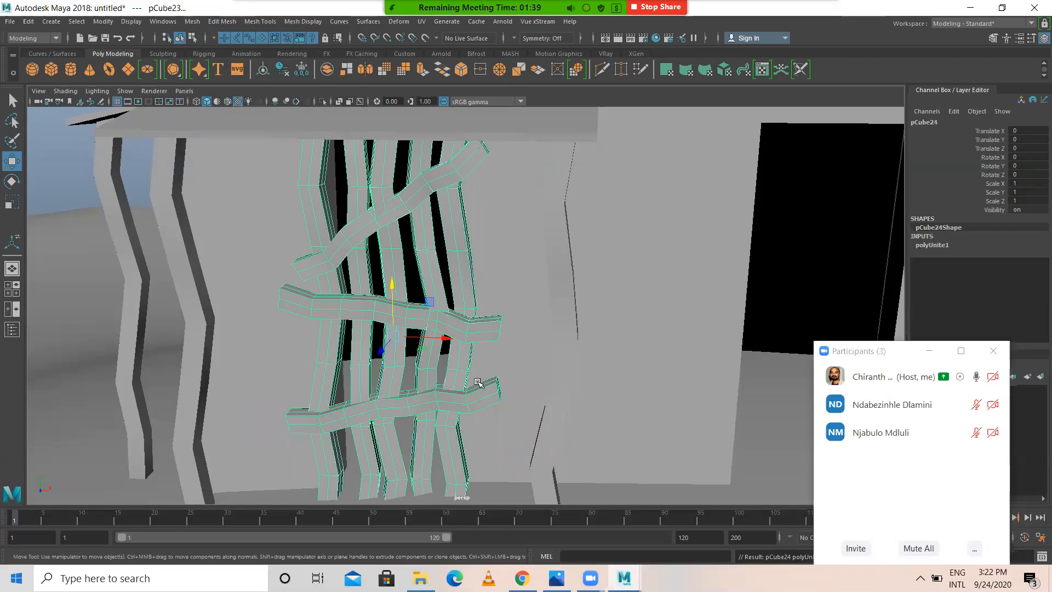
Step: Check that the combined posts and boards select as a single object, separate from the house wall
click(526, 279)
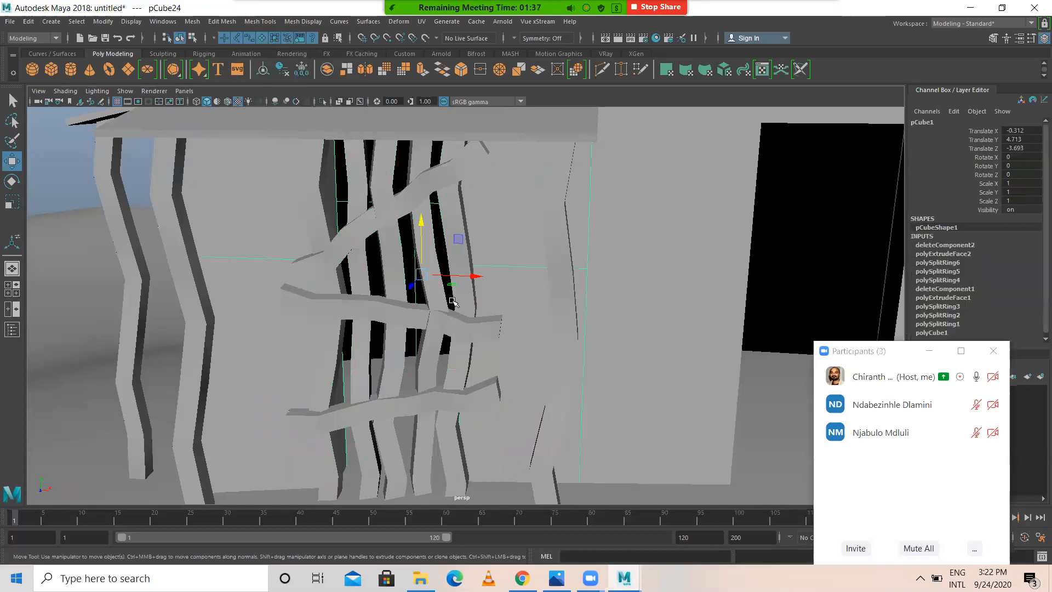
click(455, 221)
click(85, 166)
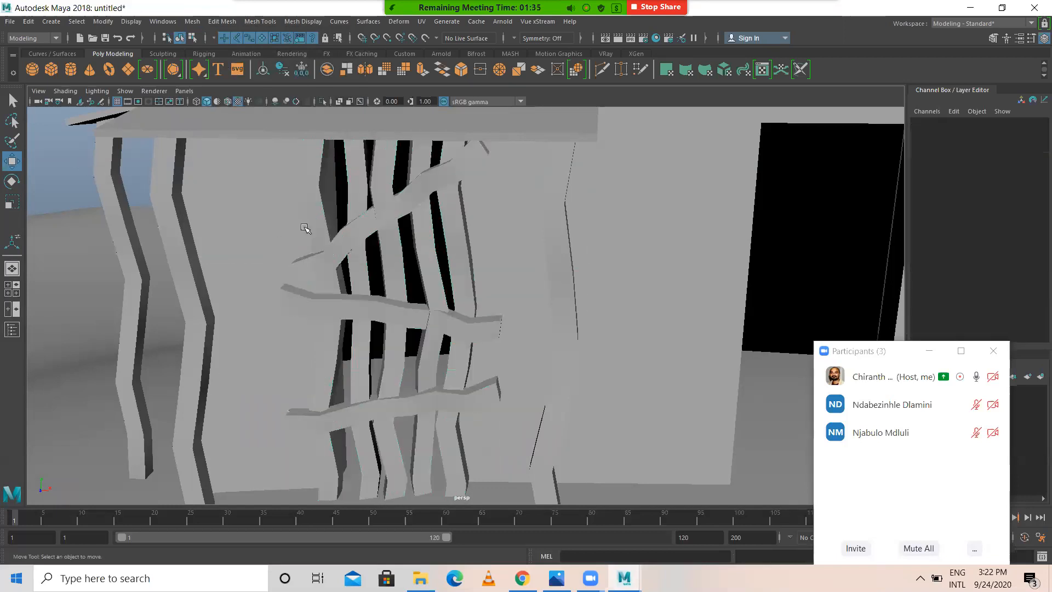
click(364, 221)
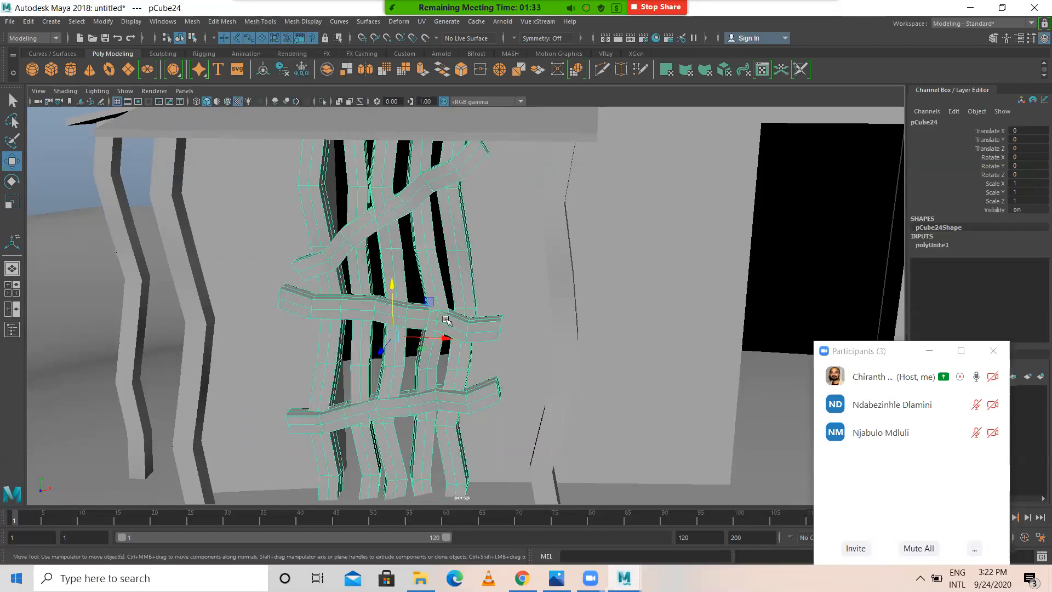
scroll(406, 312, down, 1)
click(169, 170)
scroll(432, 276, down, 4)
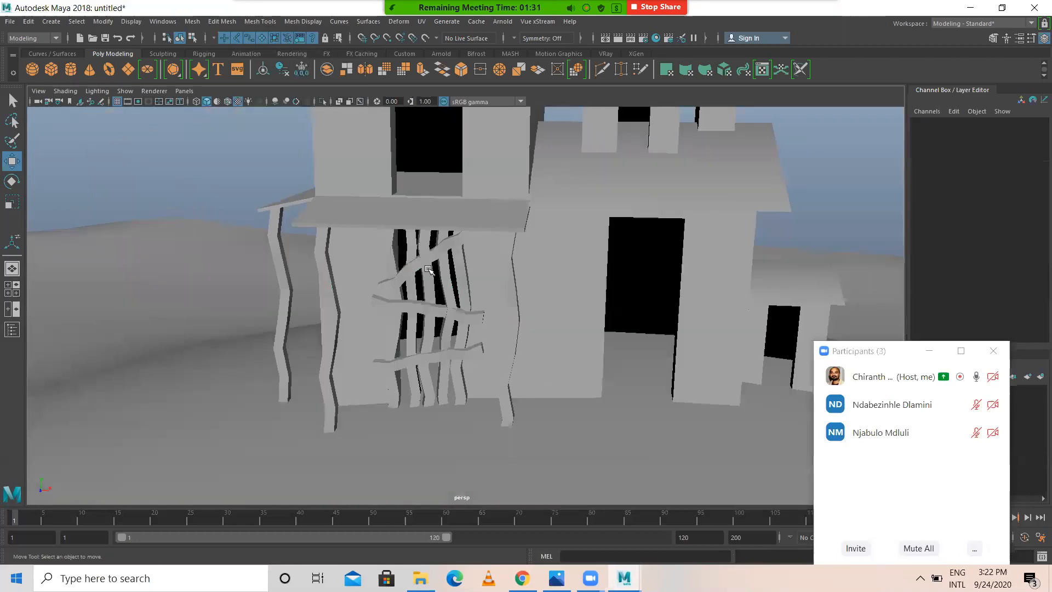
click(429, 269)
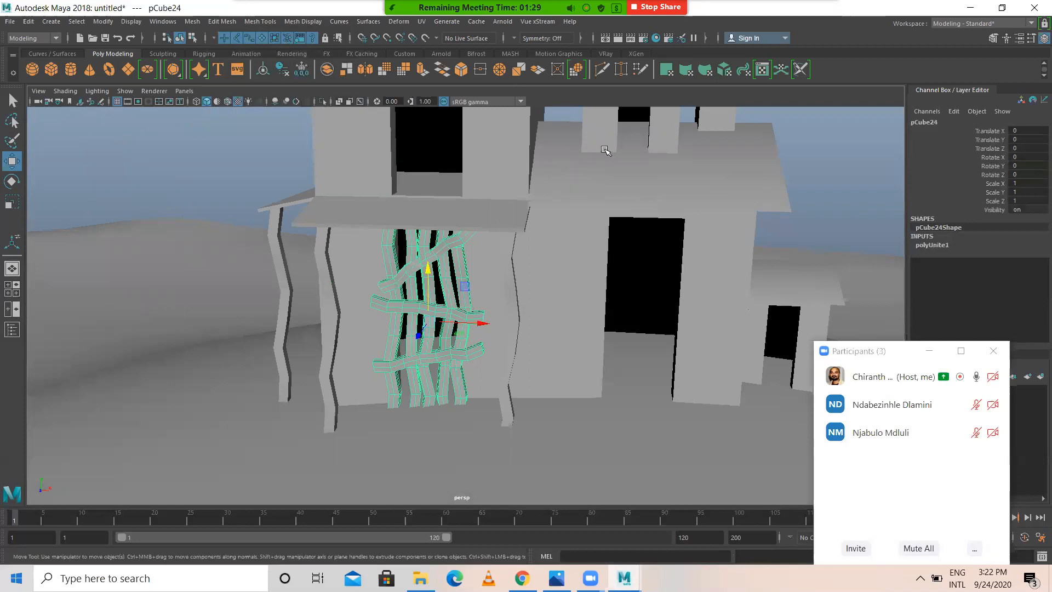
Step: Inspect how the small annex is grouped by selecting its walls, its roof and their parent group
alt+middle_drag(820, 299, 722, 264)
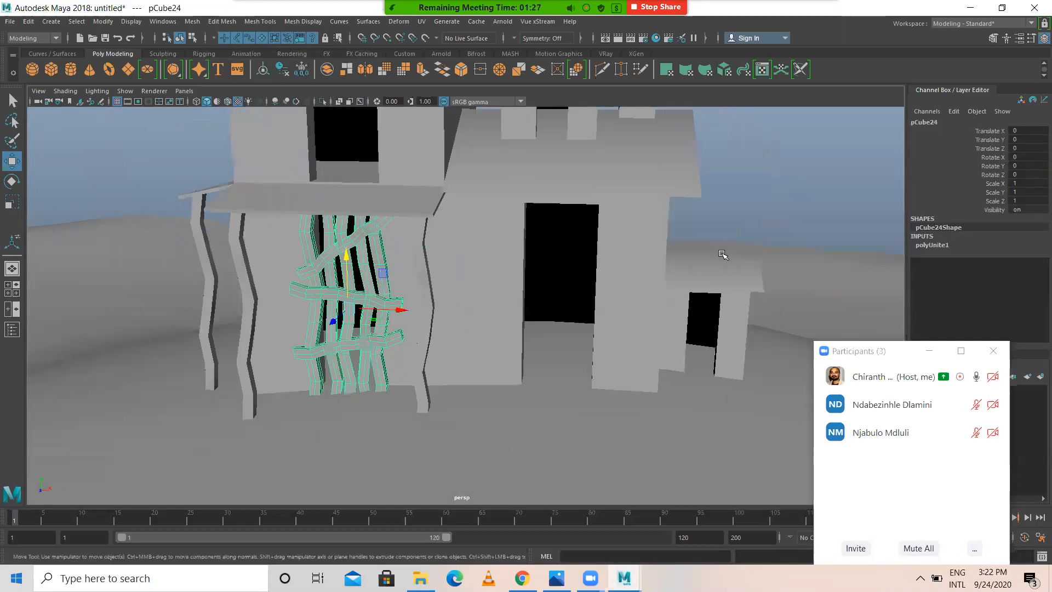
click(741, 321)
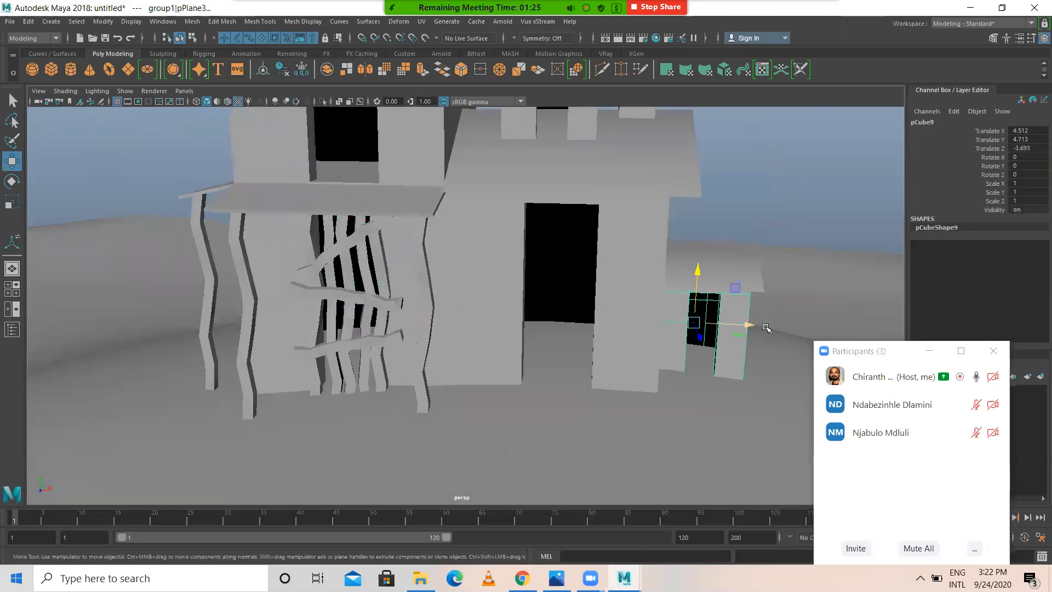
click(744, 270)
click(746, 306)
click(745, 272)
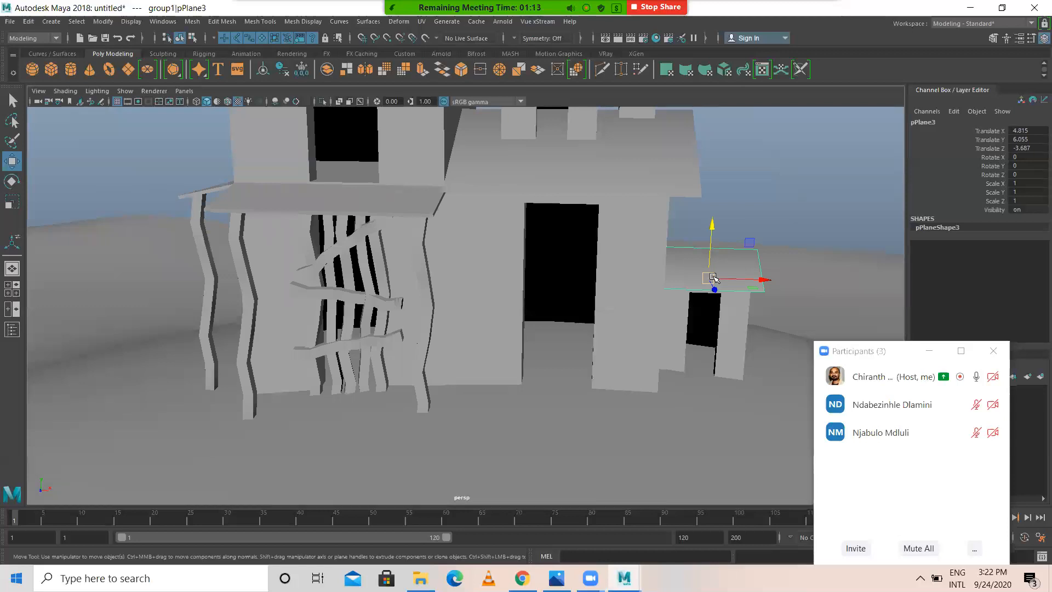
key(Up)
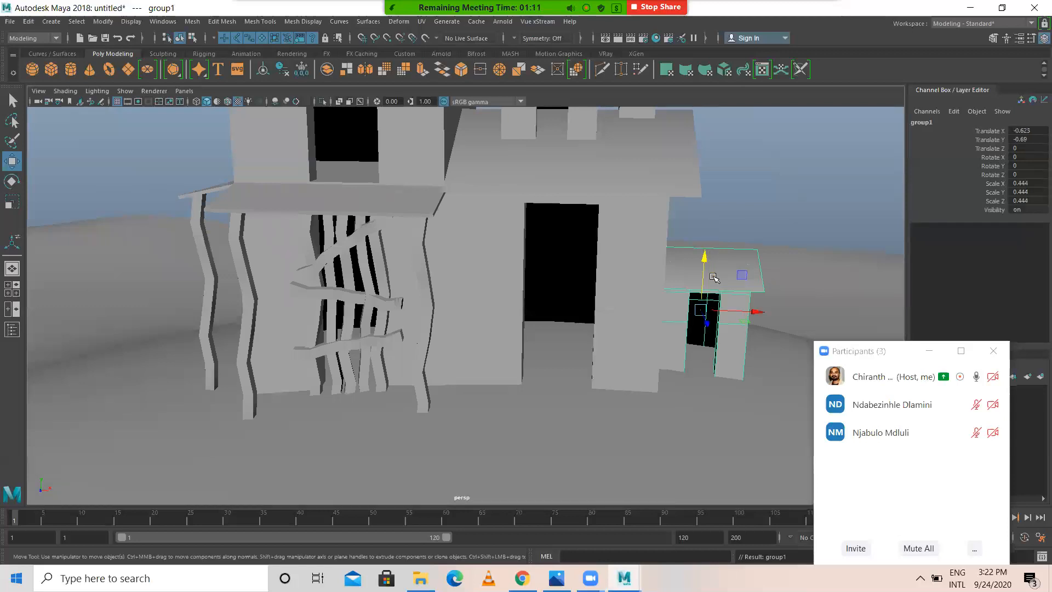
Step: Duplicate the combined board mesh and place the copy over the main house opening at about Translate X 2.506, Y 0.096
click(363, 260)
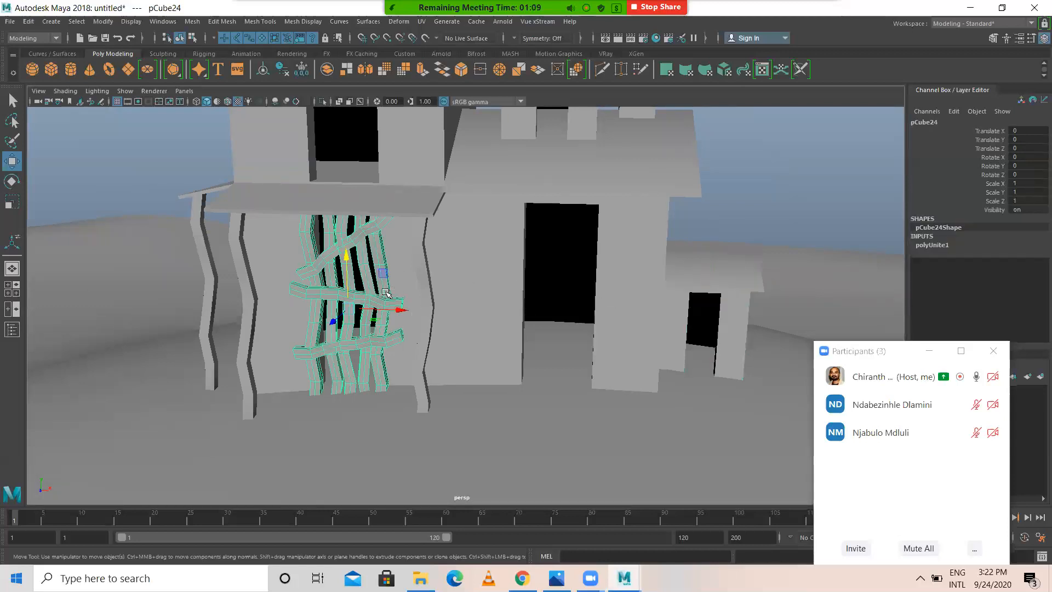
key(ctrl+d)
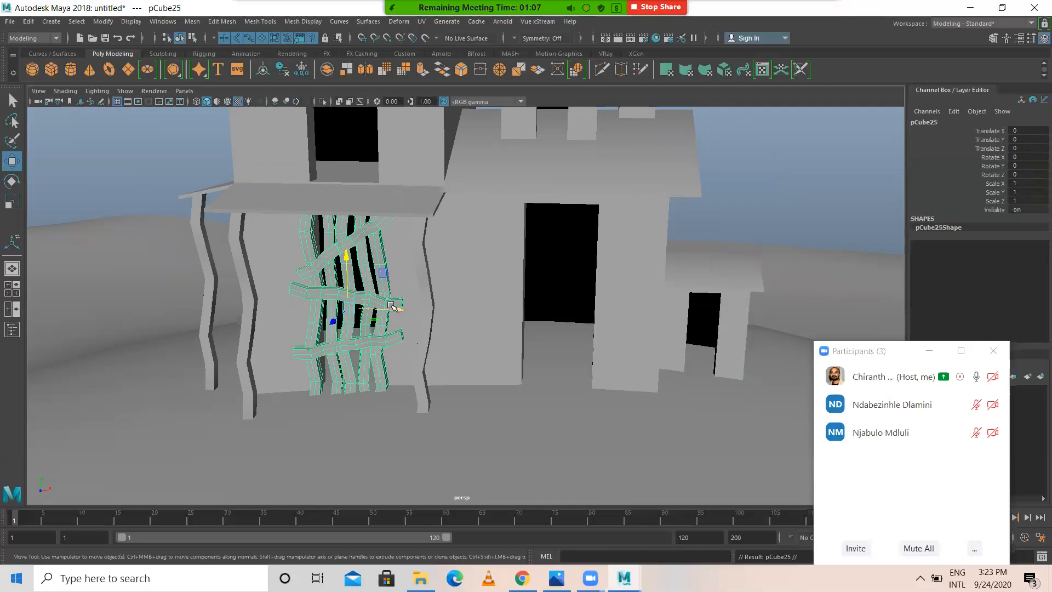
drag(398, 309, 603, 332)
drag(567, 285, 566, 278)
Step: Raise the original board mesh to about Translate Y 0.141 and place a duplicate over the tower's upper opening at about Y 2.779
click(334, 268)
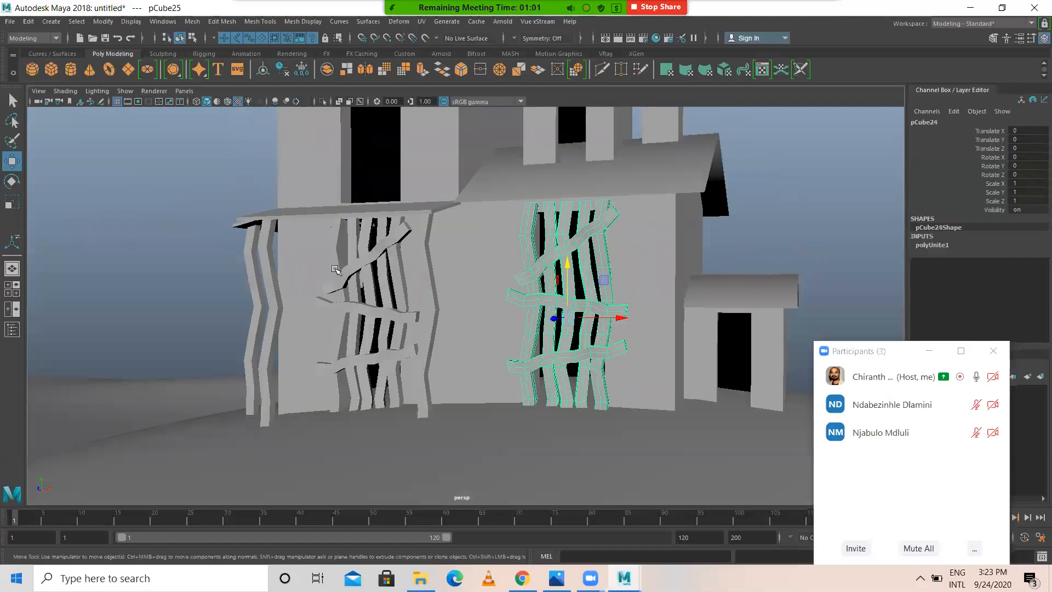
drag(368, 266, 368, 257)
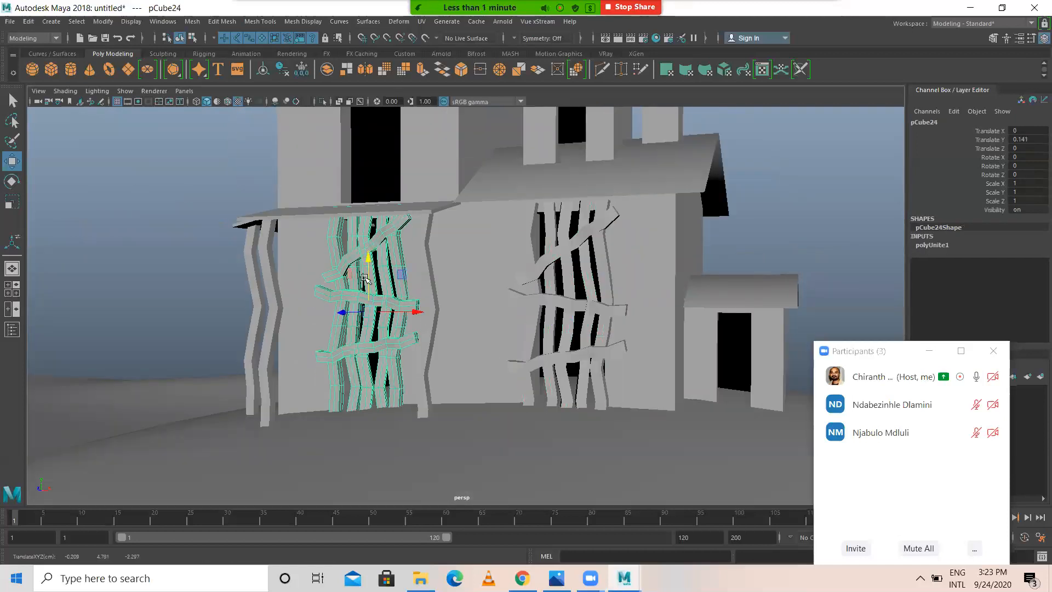
alt+middle_drag(395, 263, 414, 346)
key(ctrl+d)
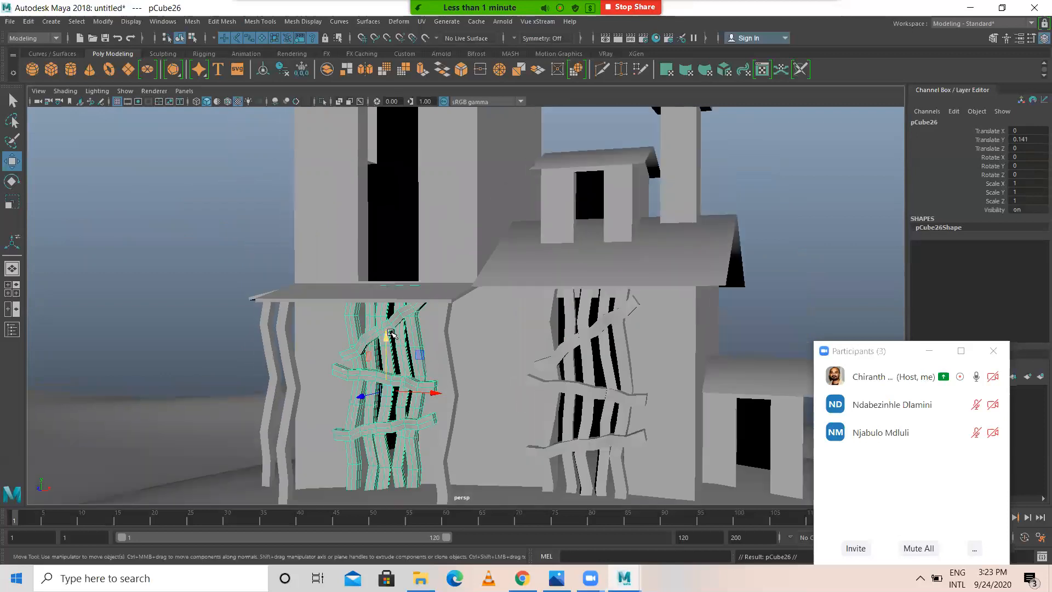
drag(390, 333, 378, 167)
alt+middle_drag(378, 167, 387, 271)
mouse_move(395, 238)
mouse_down()
mouse_move(395, 218)
mouse_move(393, 226)
mouse_up()
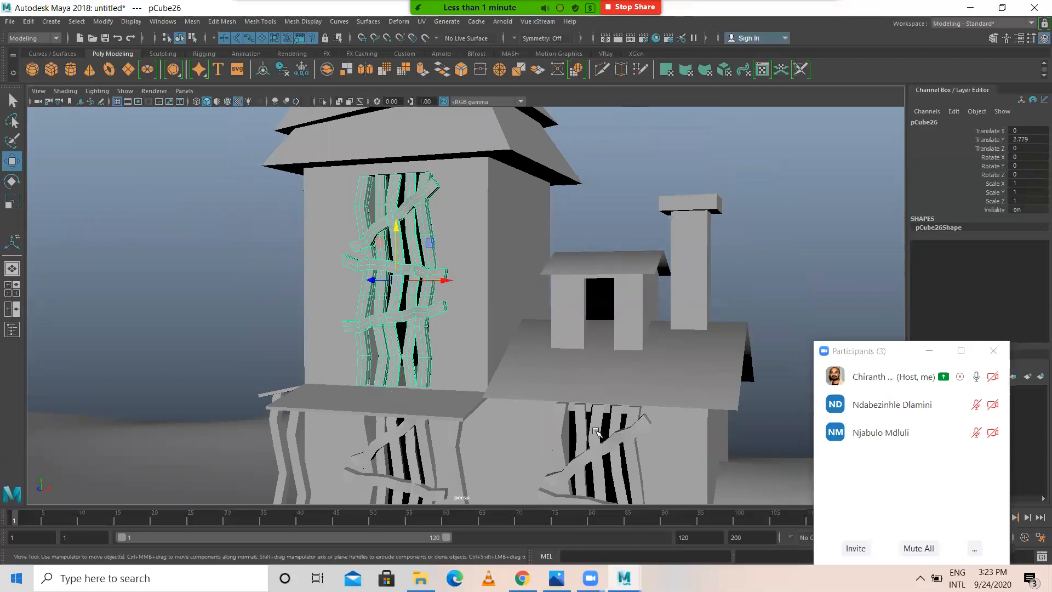
Step: Duplicate the main house boards, scale the copy to about 0.329, and place it over the rooftop dormer opening at about X 2.337, Y 2.4, Z -0.787
click(597, 433)
drag(599, 467, 513, 305)
key(r)
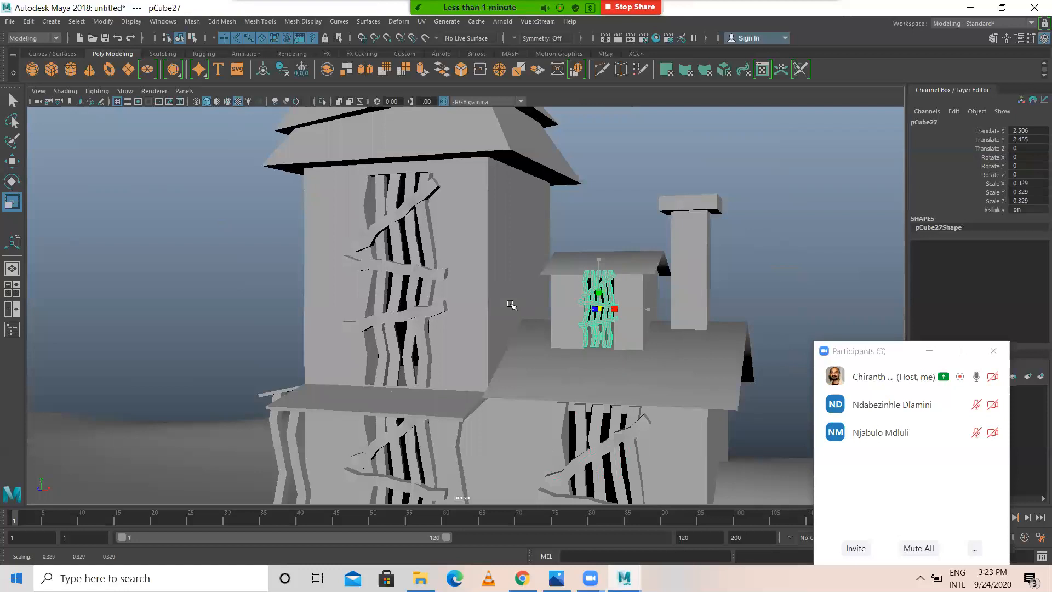
key(w)
alt+drag(648, 332, 623, 308)
alt+right_drag(545, 313, 621, 285)
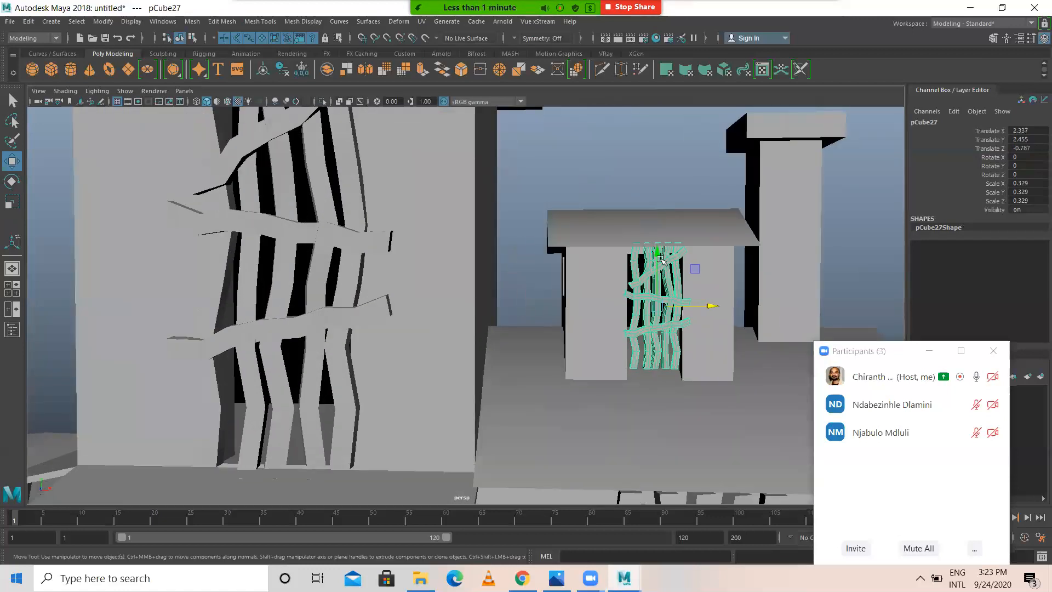
drag(656, 250, 654, 258)
Step: Enlarge the dormer boards to about Scale X 0.432, Y and Z 0.374, and lower them to about Translate Y 2.374
key(r)
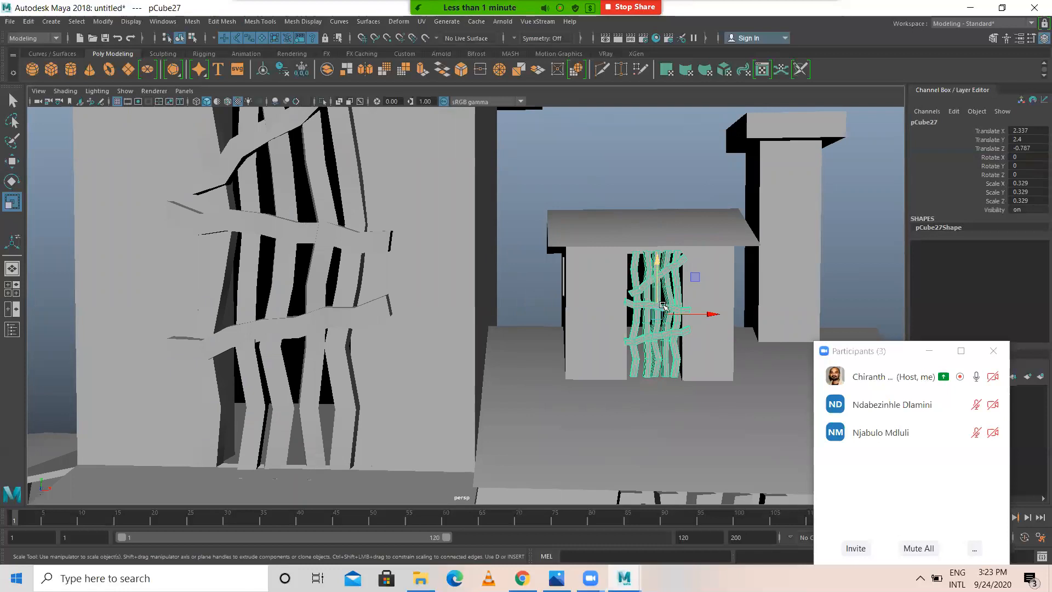
drag(657, 313, 723, 314)
key(w)
click(694, 255)
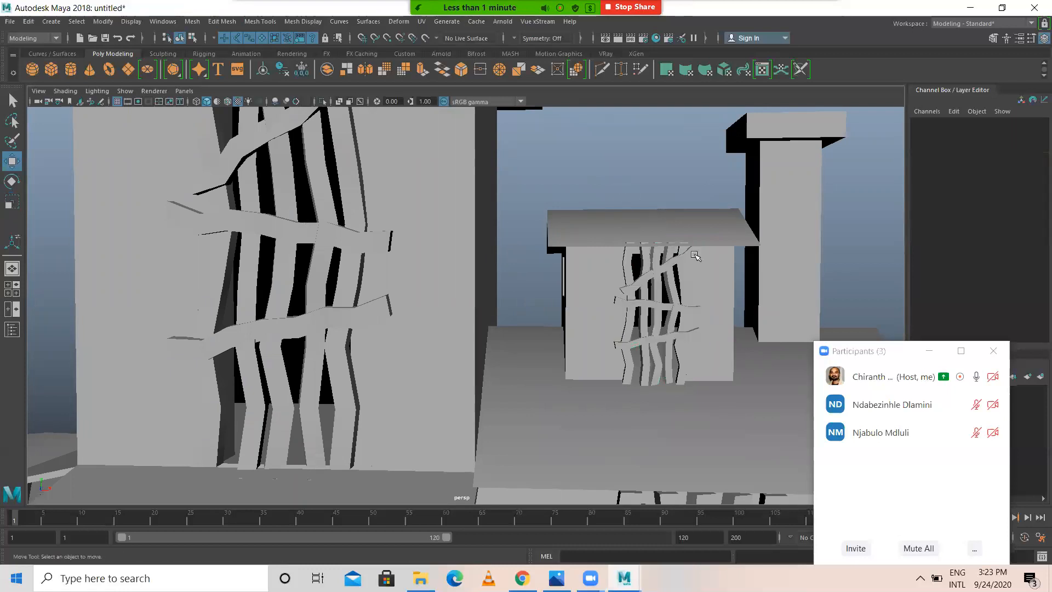
click(671, 289)
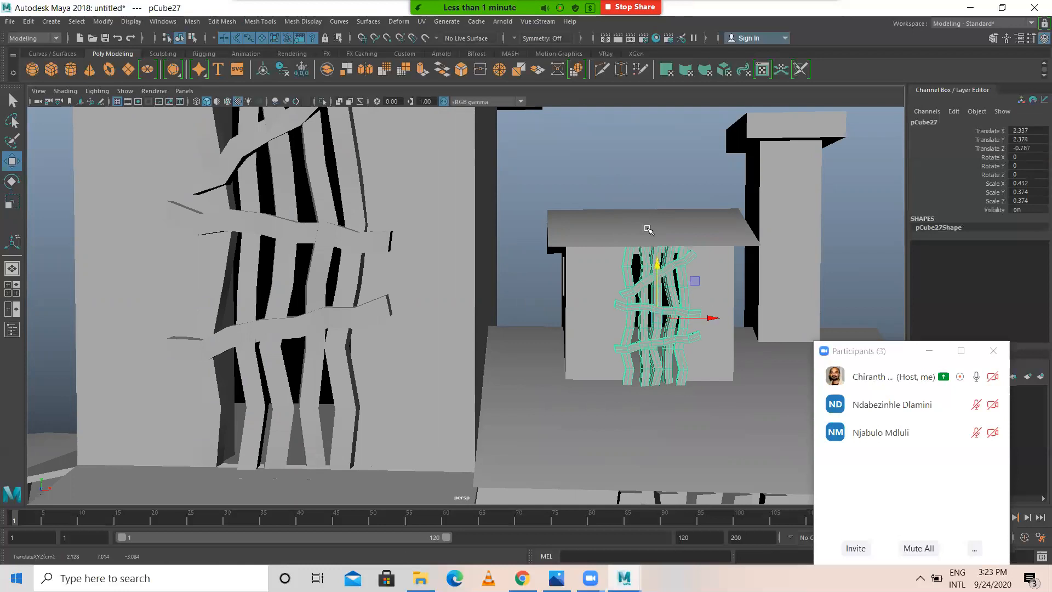
click(678, 231)
Step: Duplicate the main house boards, move the copy to the small annex at about Translate X 4.493, and scale it uniformly to about 0.535
alt+right_drag(687, 308, 494, 343)
alt+drag(494, 342, 418, 238)
click(402, 301)
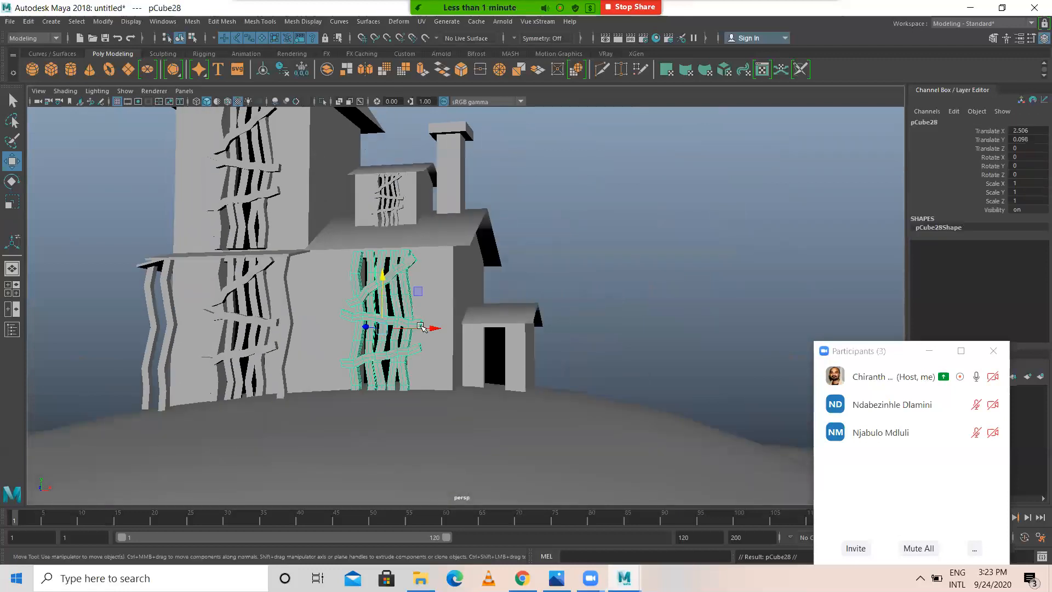
drag(436, 330, 561, 356)
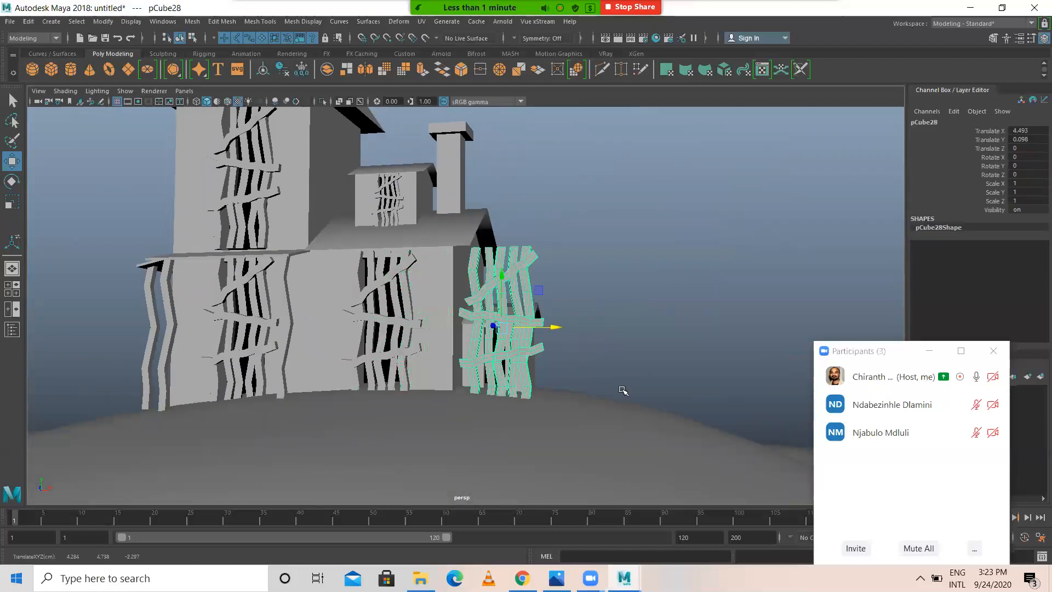
alt+right_drag(638, 391, 547, 377)
alt+middle_drag(542, 378, 415, 389)
key(r)
drag(373, 333, 350, 339)
key(w)
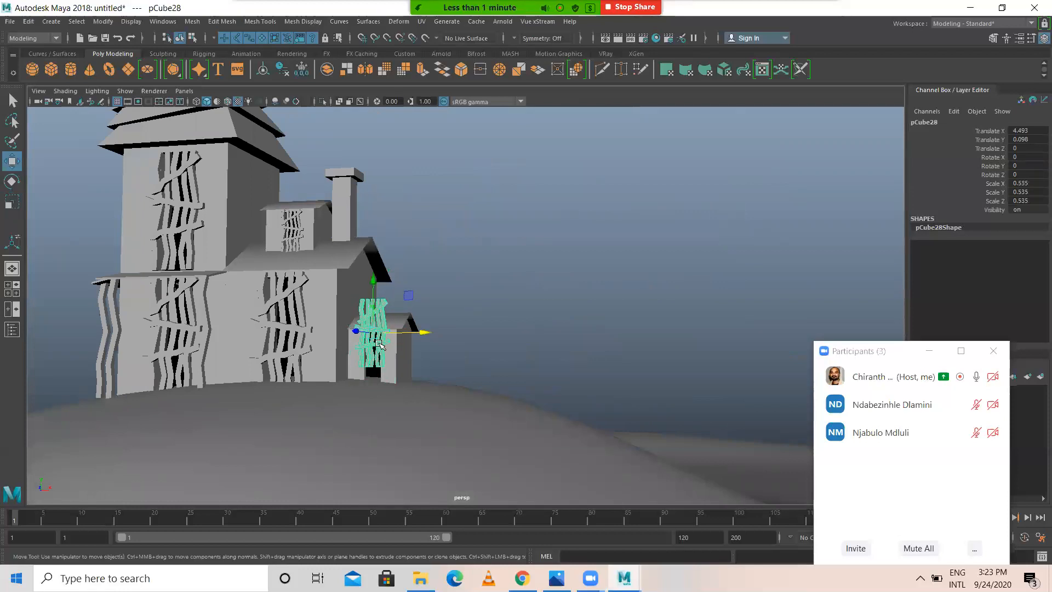
Step: Move the annex boards down and back toward the doorway, to about Translate Y -0.25 and Z -0.796
drag(374, 281, 375, 297)
alt+drag(413, 353, 386, 351)
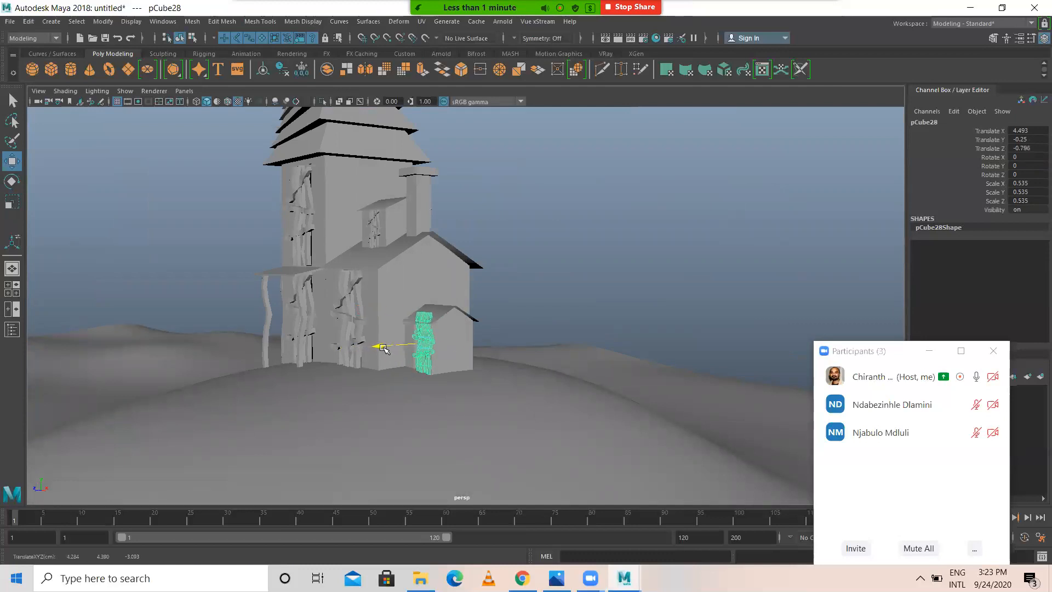
key(f)
alt+drag(393, 357, 475, 372)
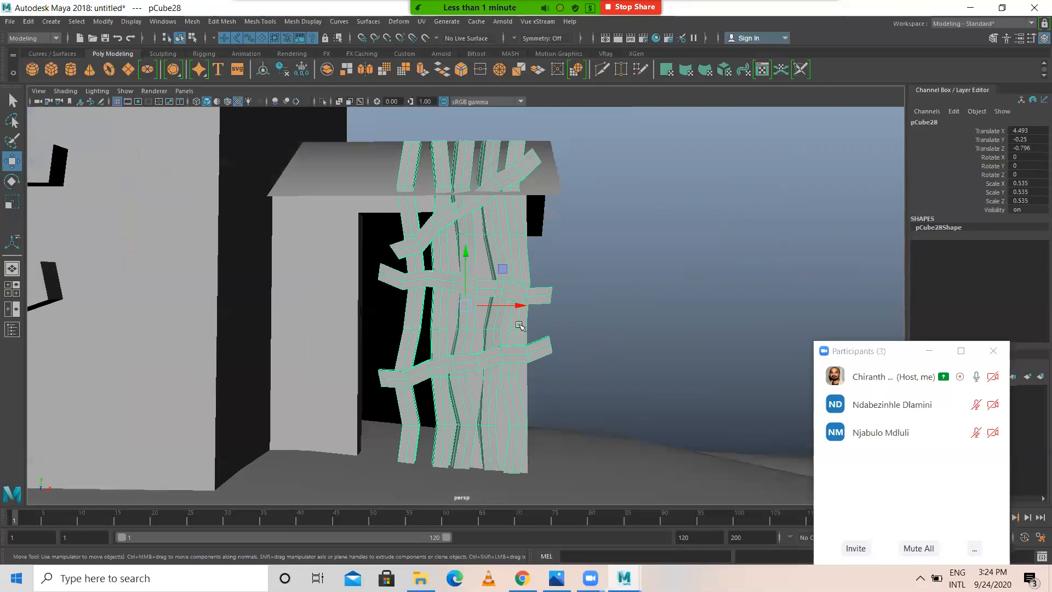